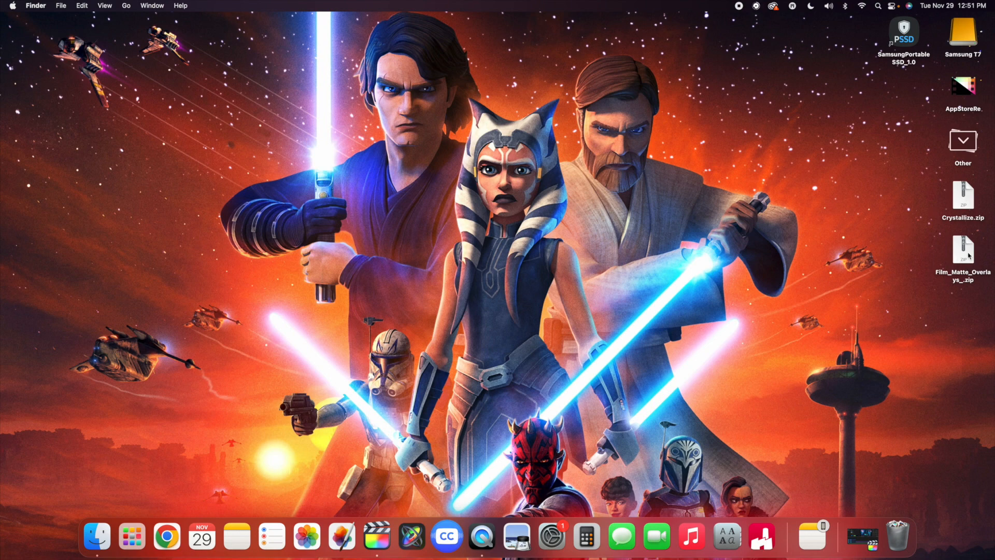
- Extract Film_Matte_Overlays_.zip on the desktop and look over the images in the extracted Film Matte Overlays folder
double_click(965, 252)
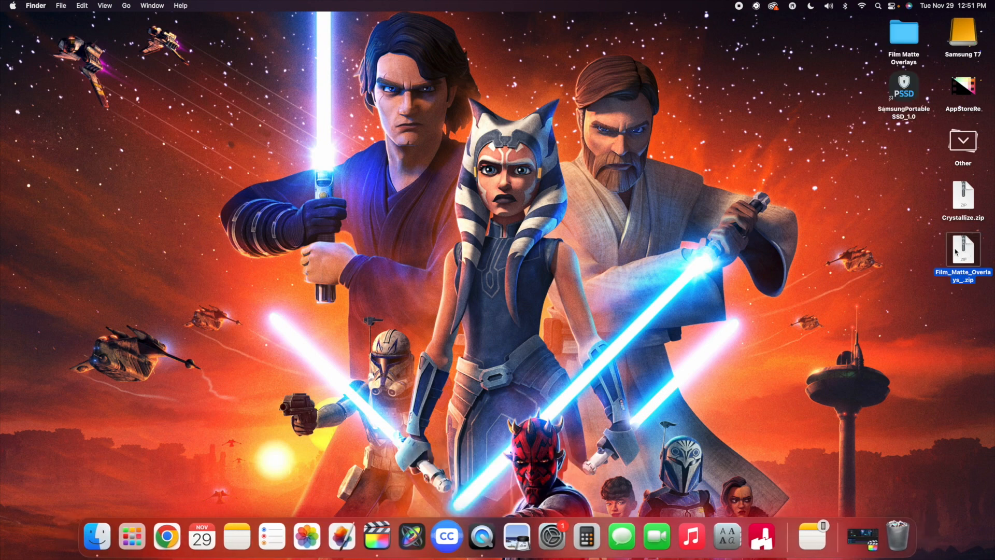
click(869, 82)
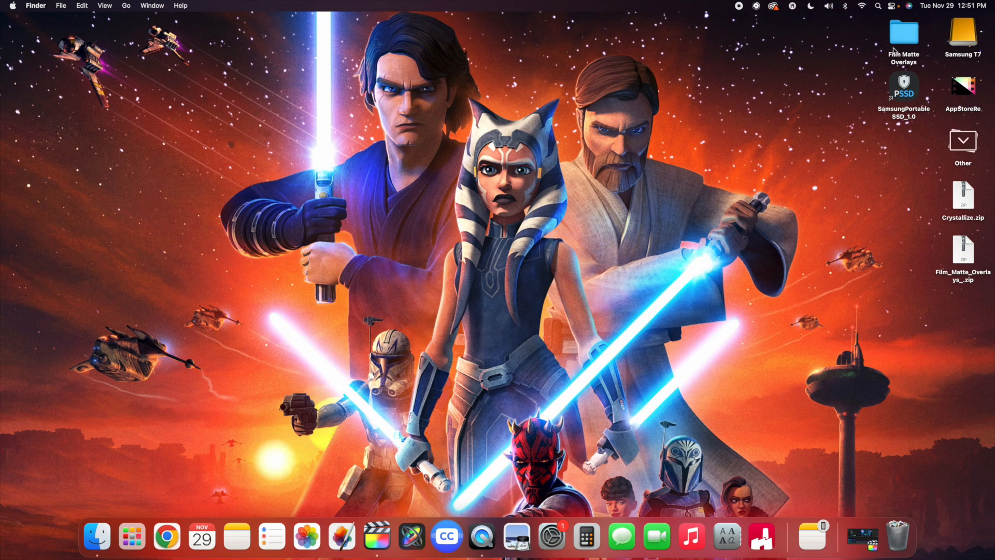
click(904, 37)
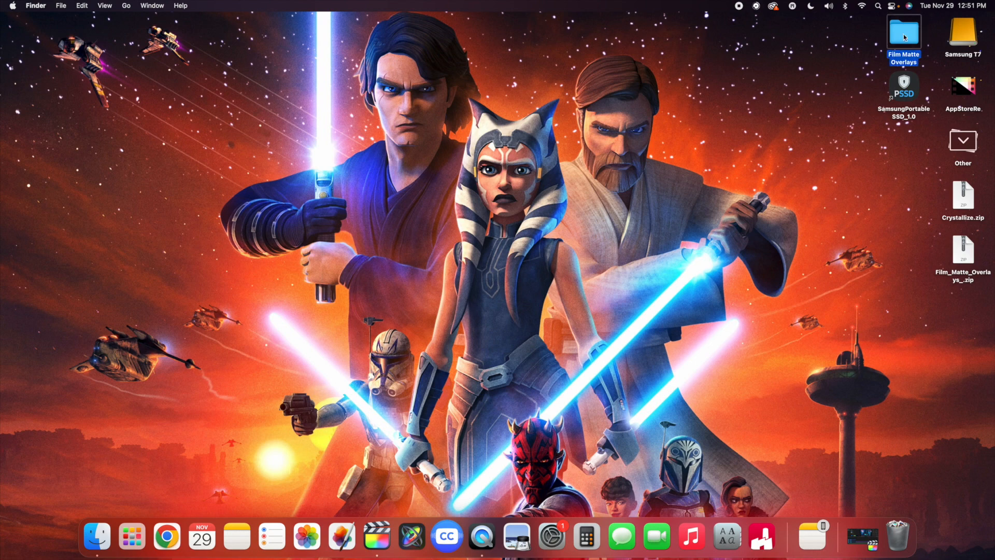
double_click(904, 37)
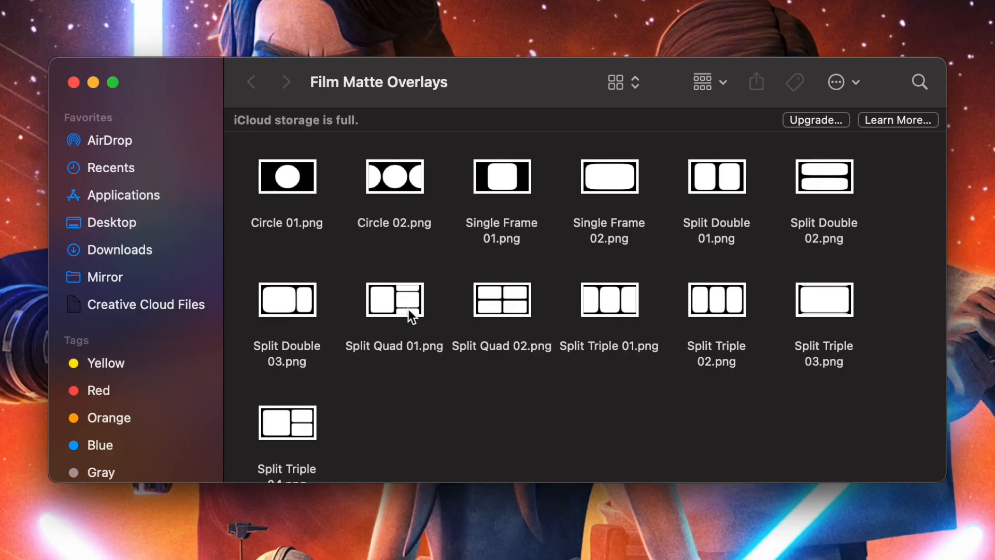
scroll(449, 278, down, 1)
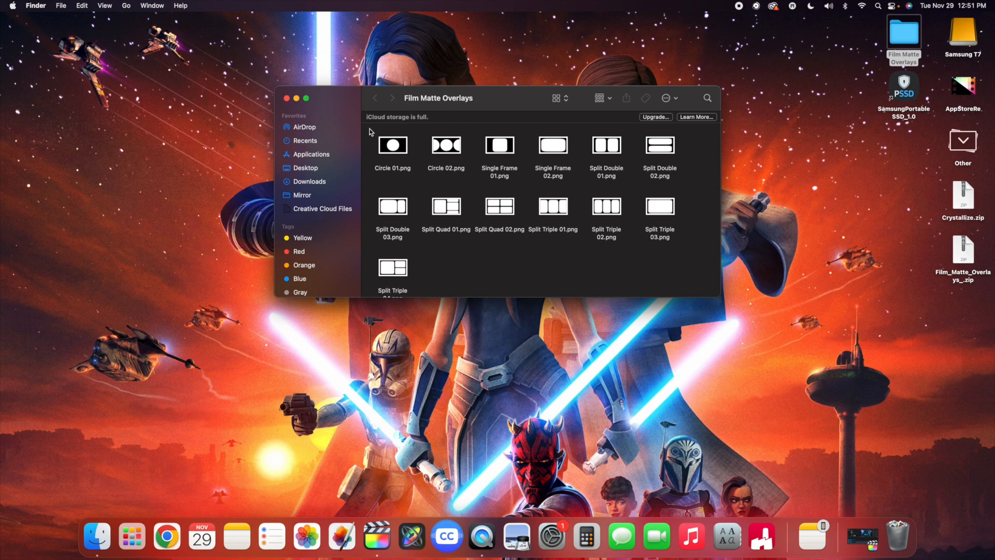
click(287, 99)
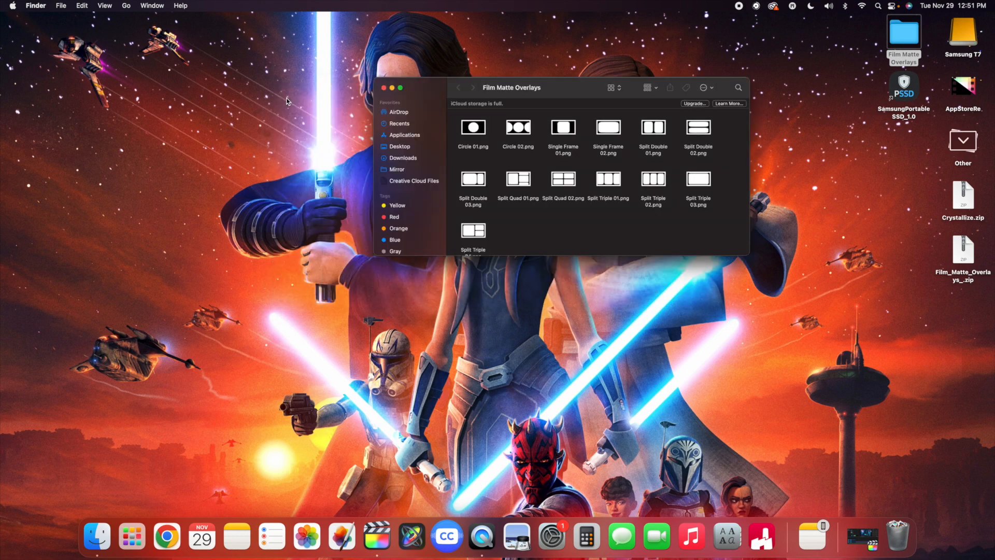
- Switch to Final Cut Pro and open the Example project in the timeline
click(861, 537)
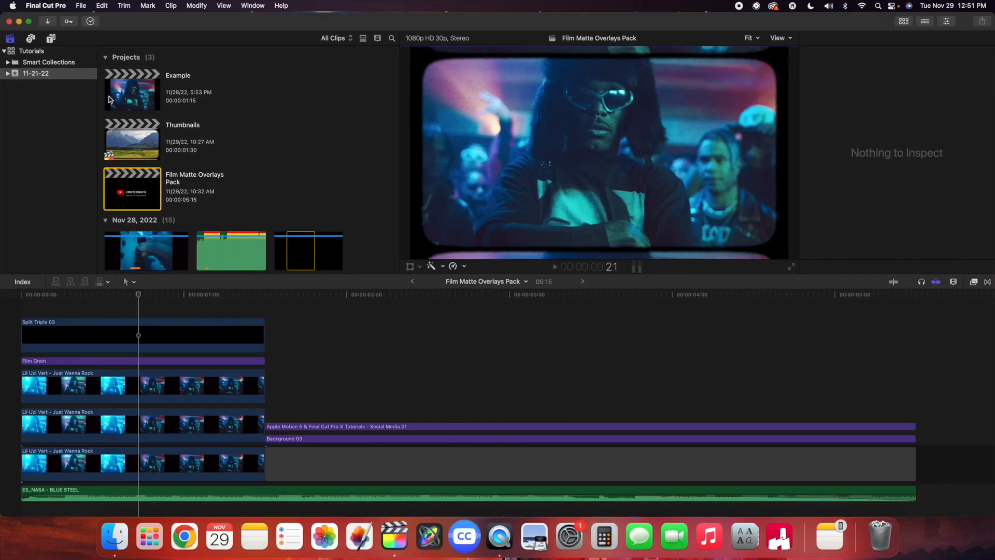
double_click(138, 99)
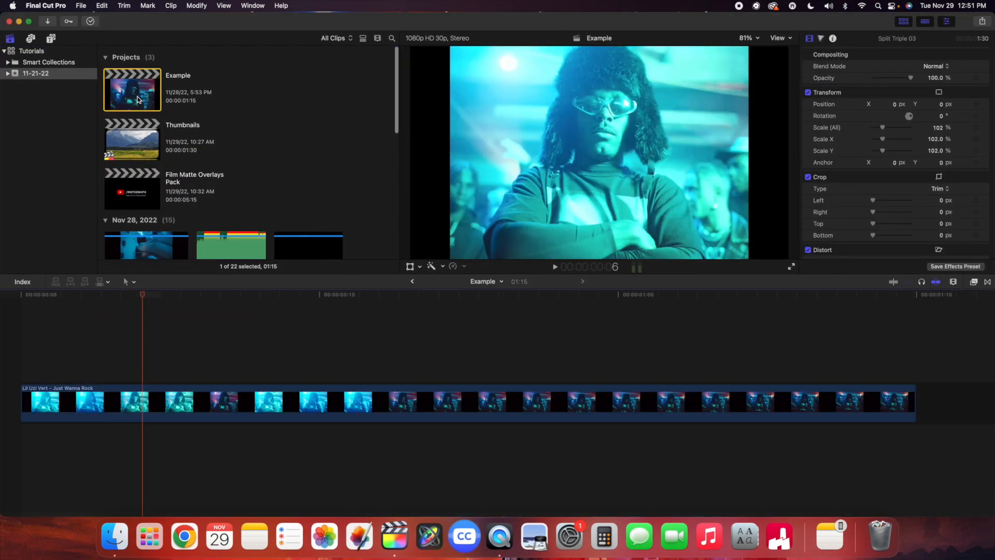
click(153, 337)
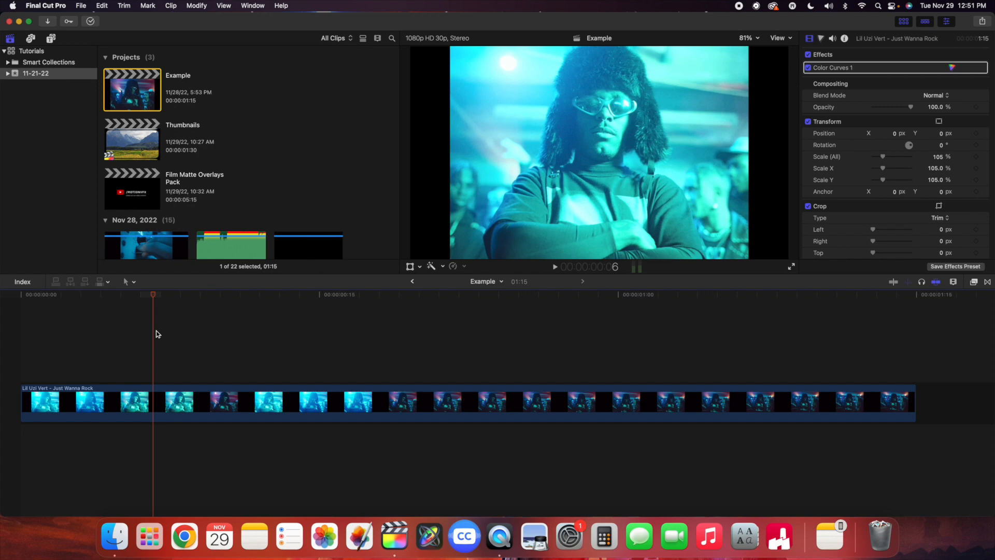
- Choose the Film Matte Overlays folder on the Desktop for media import and close the import window without importing
key(super+i)
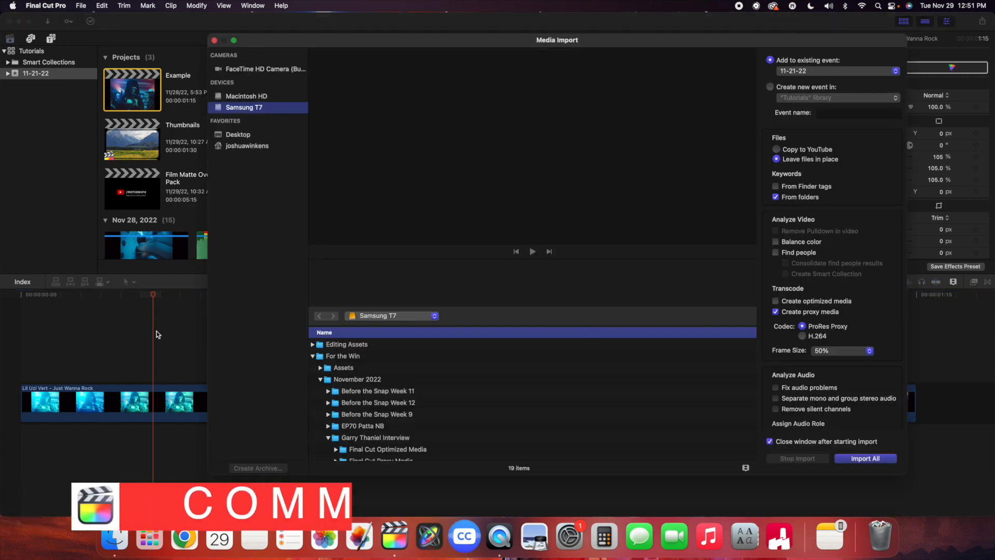
click(242, 133)
click(241, 146)
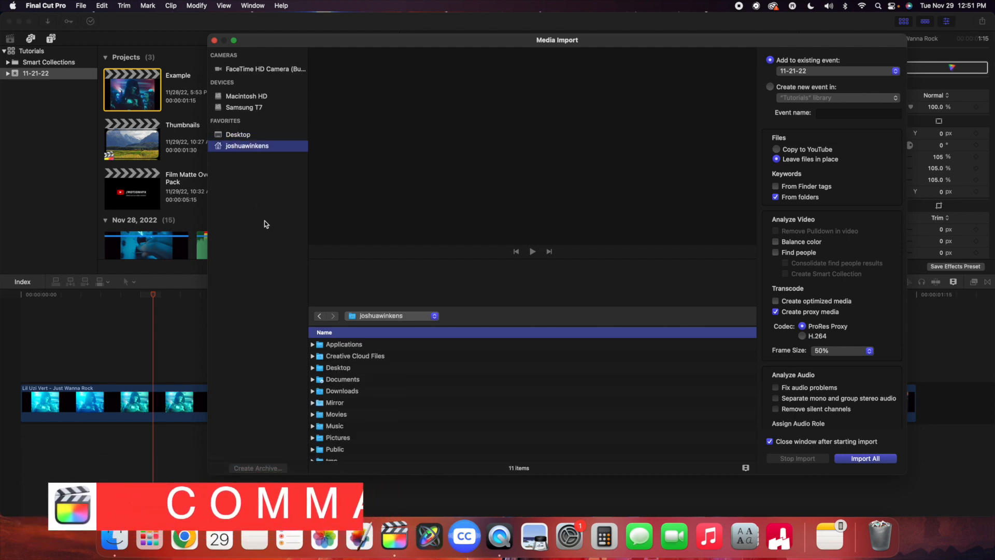
click(241, 135)
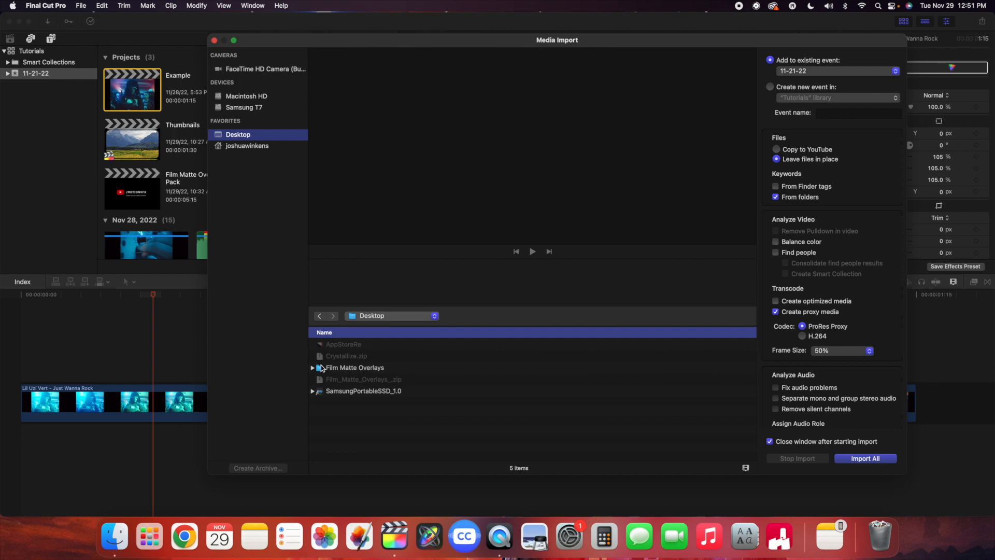
click(312, 369)
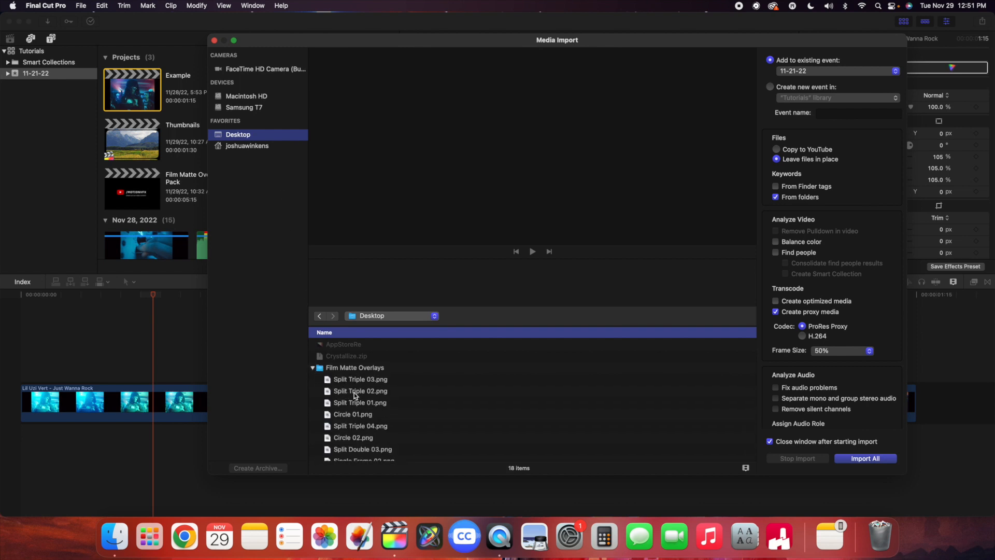
scroll(354, 392, down, 3)
scroll(341, 382, up, 3)
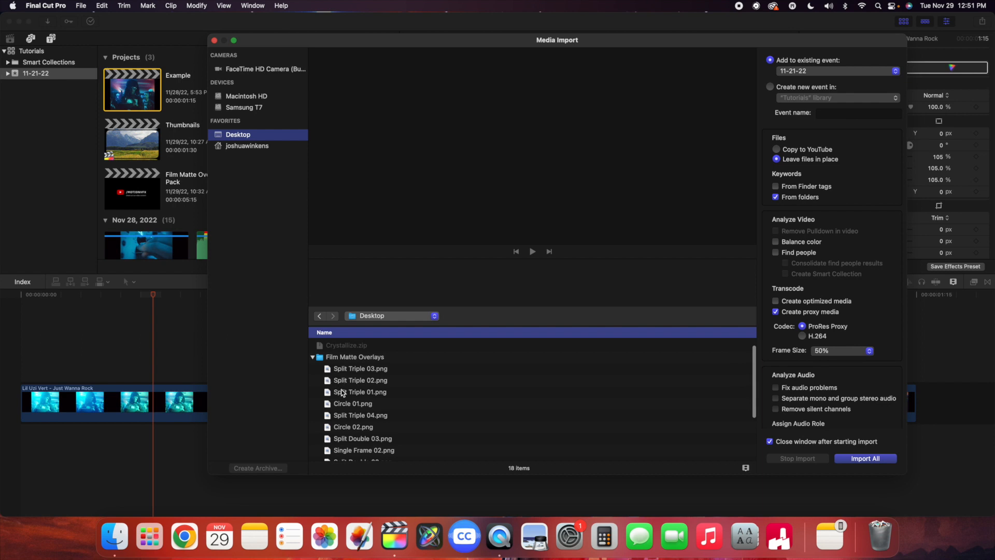
click(344, 392)
click(348, 415)
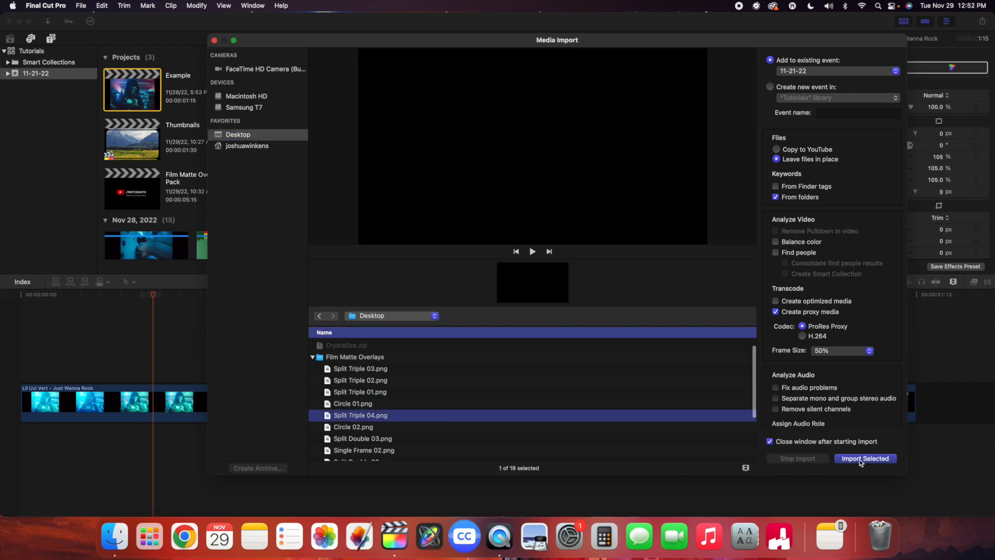
click(312, 357)
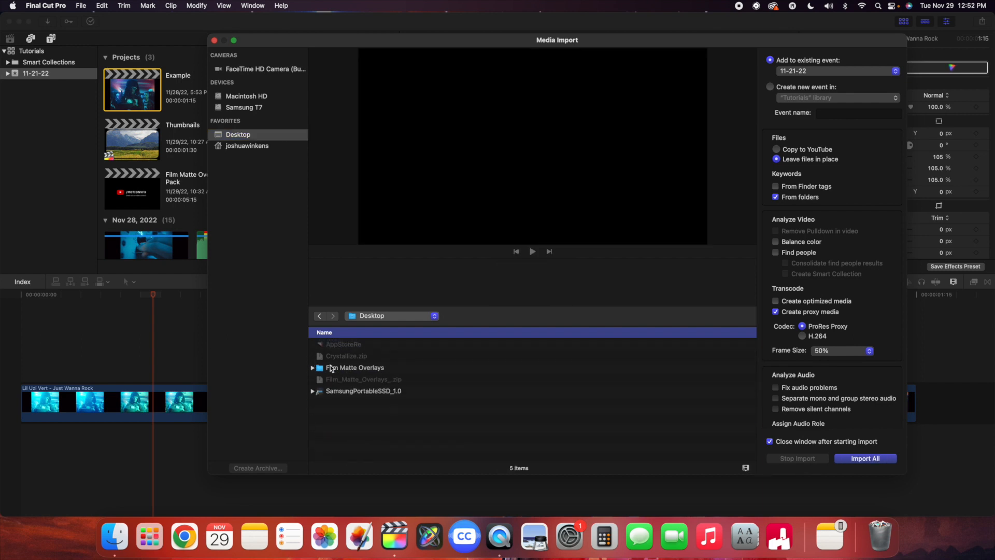
click(337, 368)
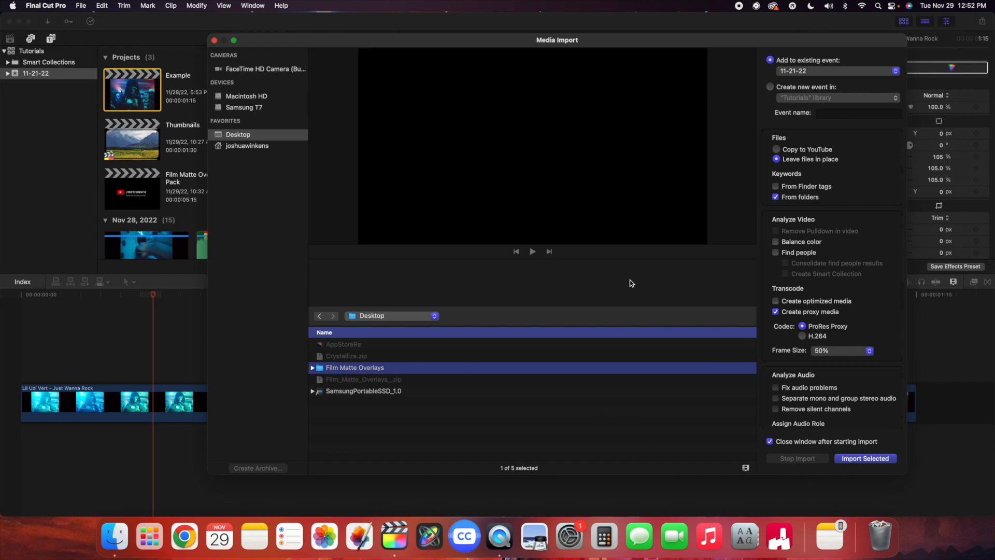
click(215, 41)
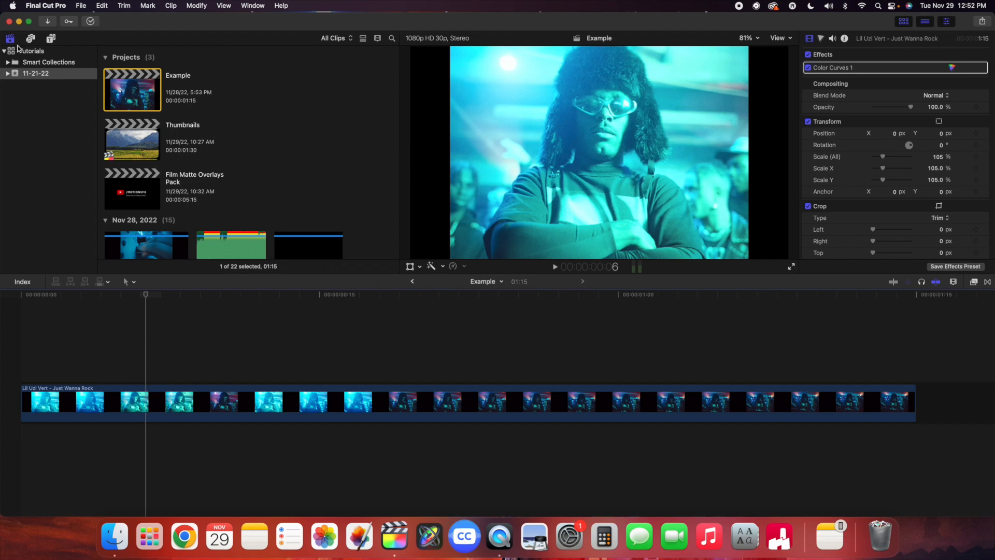
- Expand the 11-21-22 event and examine the overlays in its Film Matte Overlays keyword collection
click(8, 73)
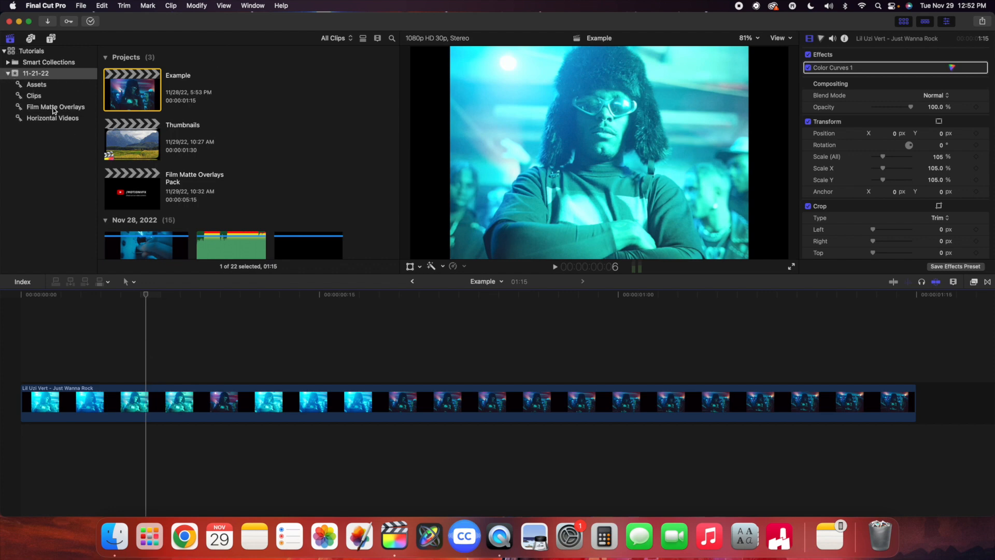
click(54, 108)
scroll(165, 112, down, 4)
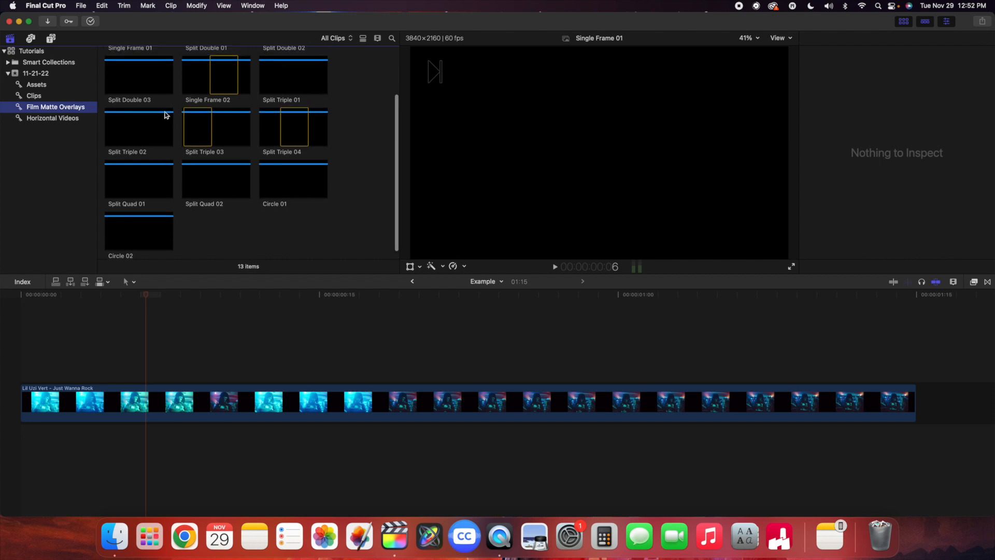
scroll(164, 115, up, 3)
scroll(164, 111, down, 3)
scroll(156, 113, up, 3)
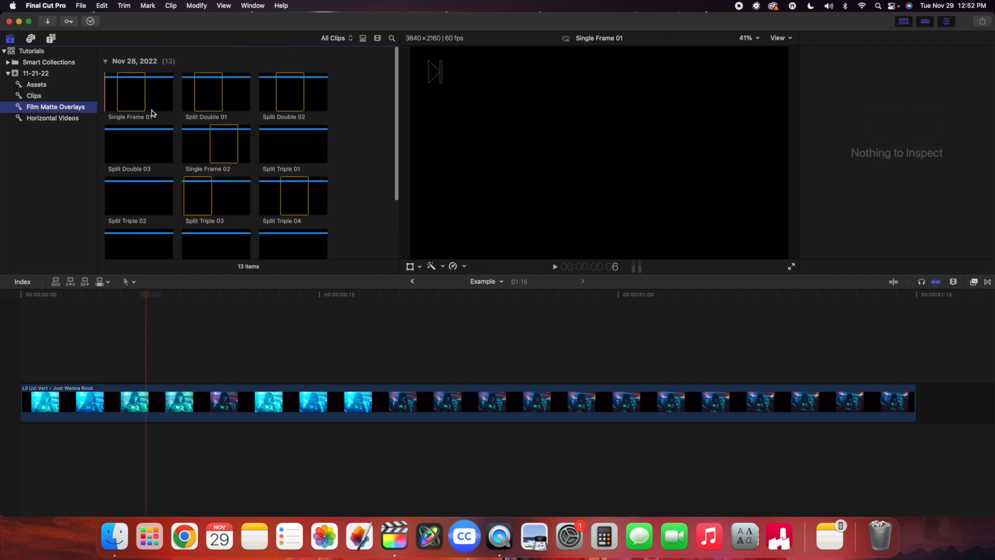
click(66, 74)
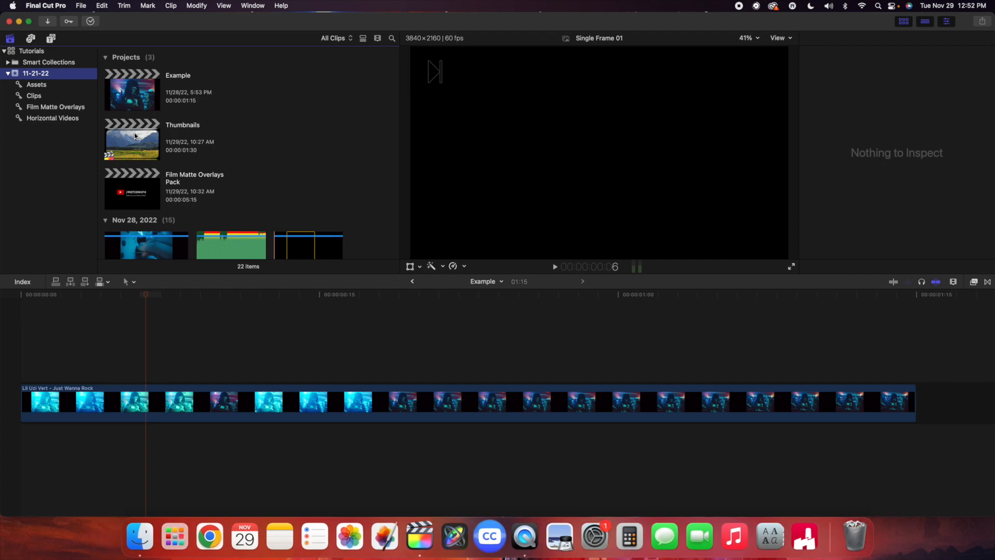
scroll(192, 129, down, 5)
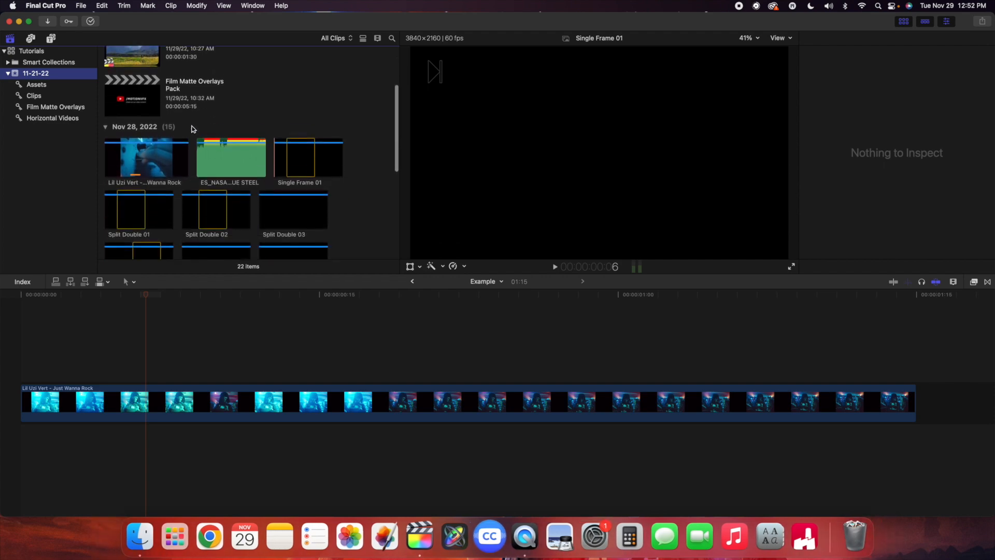
click(63, 106)
scroll(222, 115, up, 1)
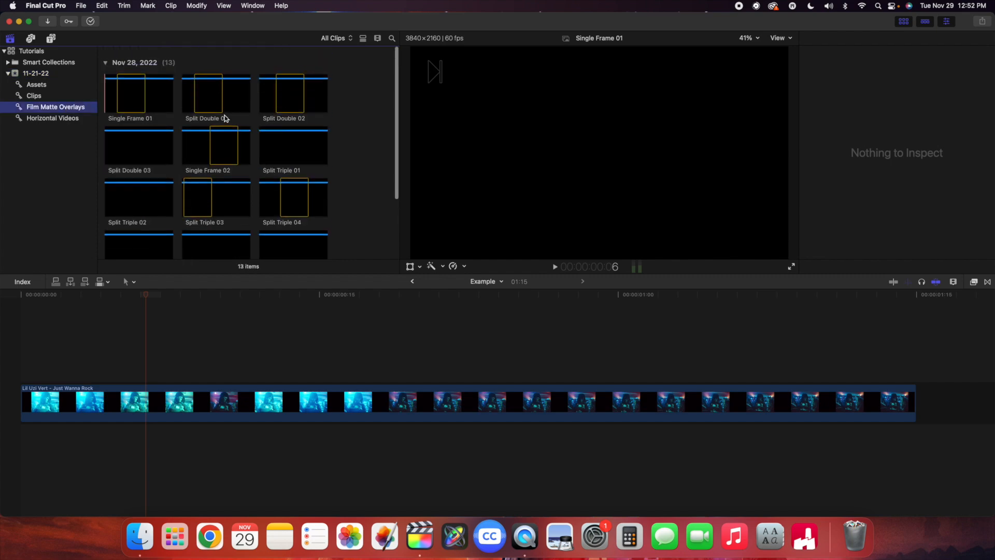
- Place the Split Double 01 overlay above the video clip from the timeline's start and trim its end to match the clip's end
click(206, 96)
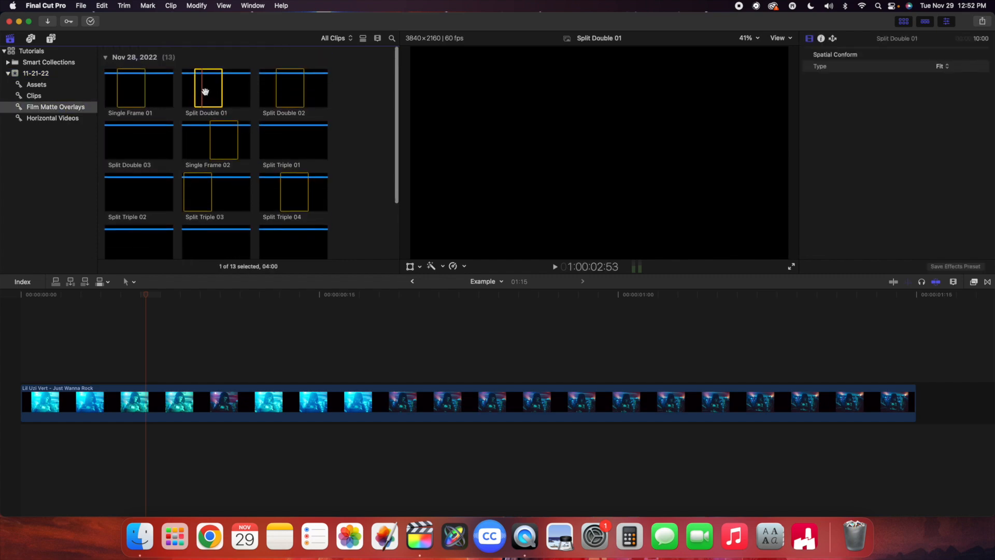
drag(207, 90, 2, 333)
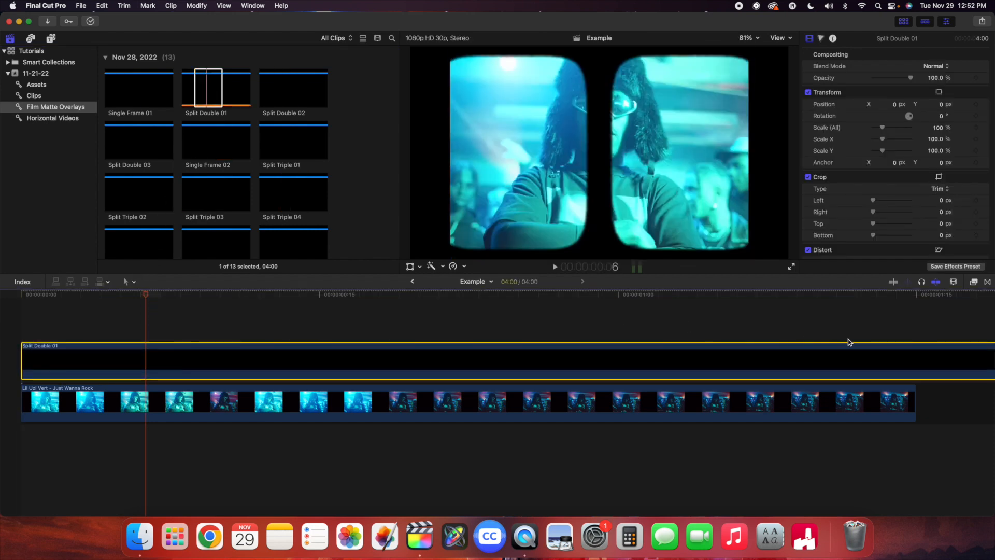
click(916, 333)
click(915, 332)
click(885, 362)
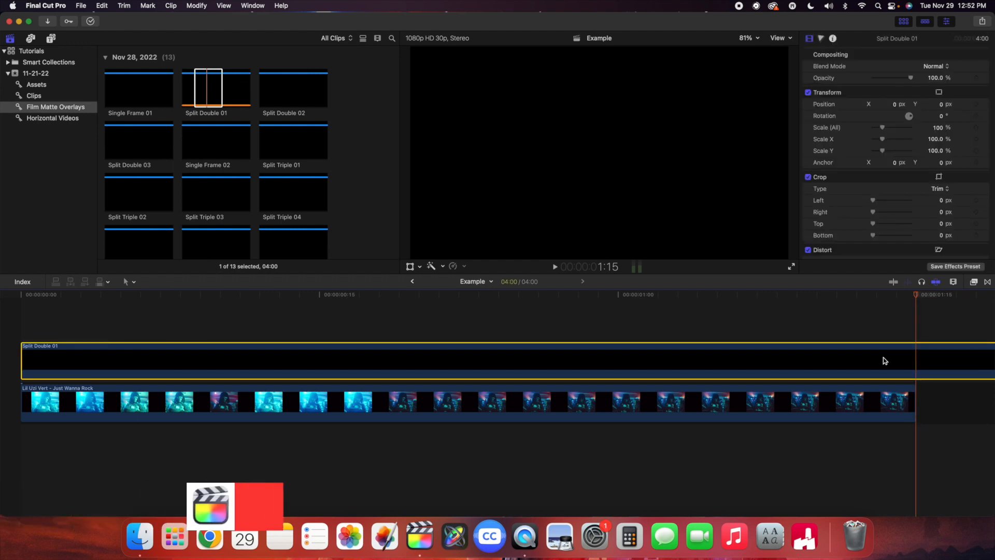
key(alt+bracketright)
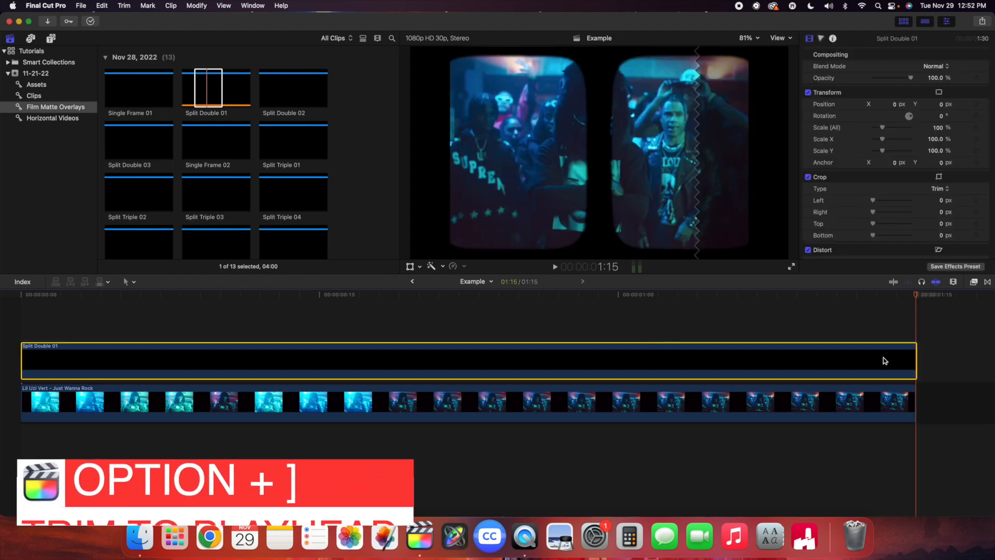
- Set the Lil Uzi Vert clip's scale to 115% and its X position to -434.3 px to centre the subject in the overlay's left frame
click(373, 332)
click(340, 333)
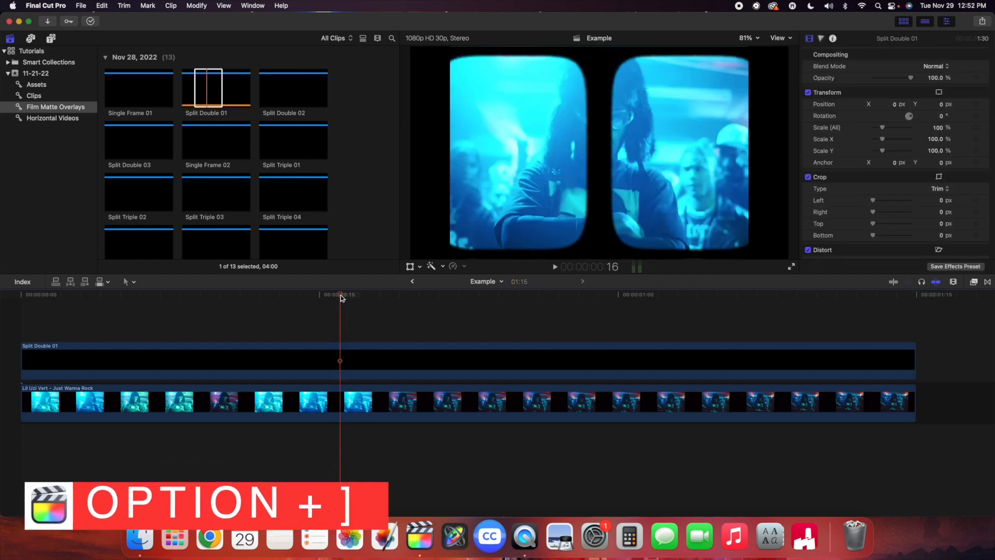
drag(341, 296, 311, 339)
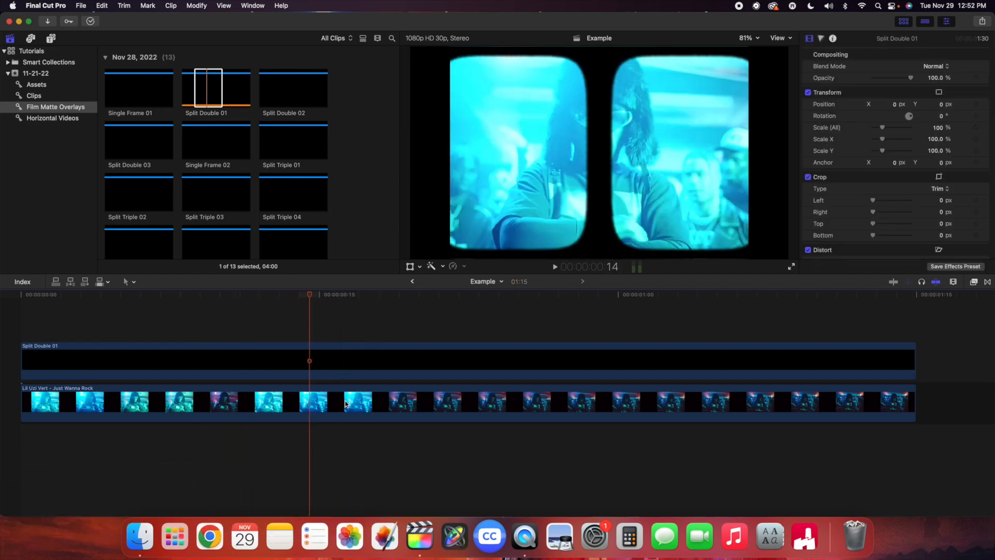
click(344, 401)
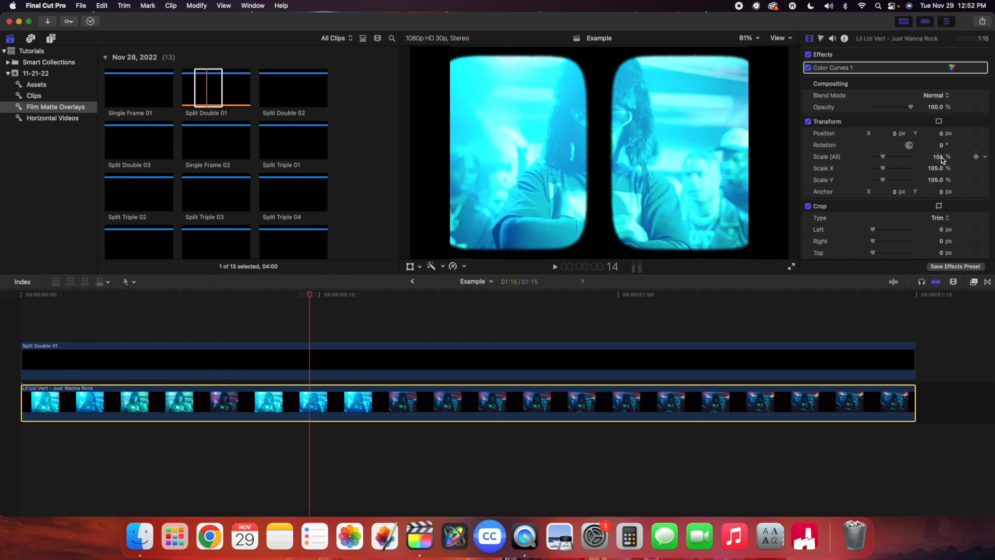
drag(942, 158, 891, 134)
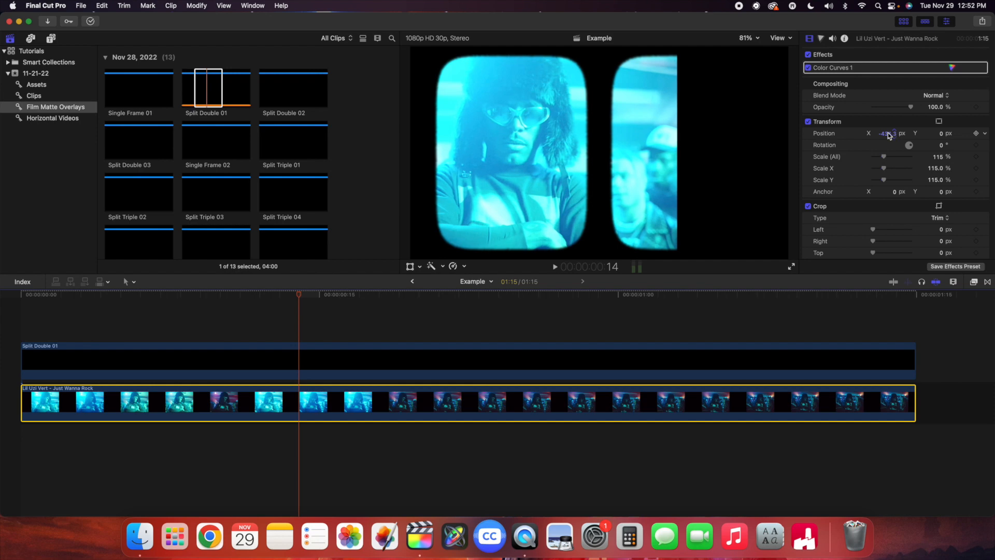
- Crop the right side of the Lil Uzi Vert clip until it fills only the overlay's left frame
scroll(846, 133, down, 3)
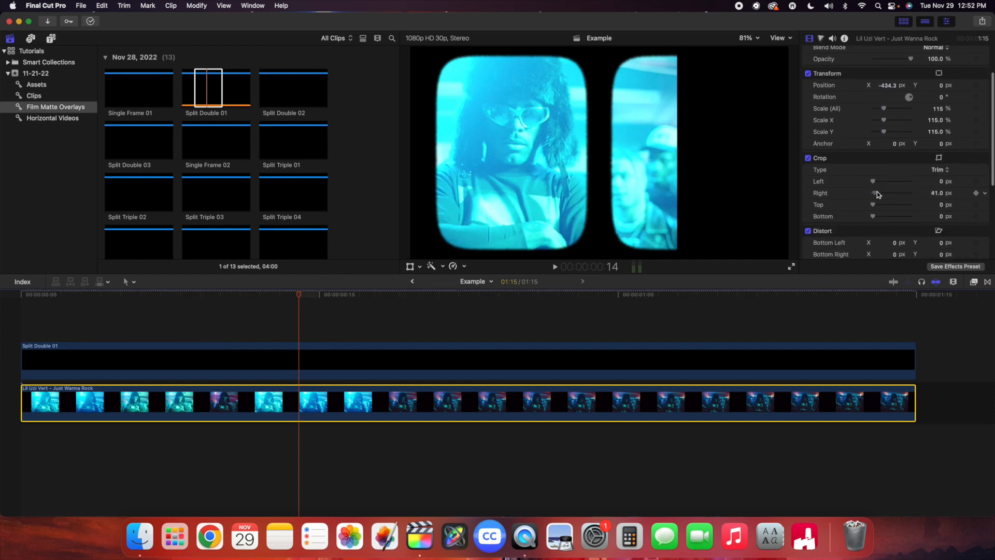
drag(872, 193, 901, 195)
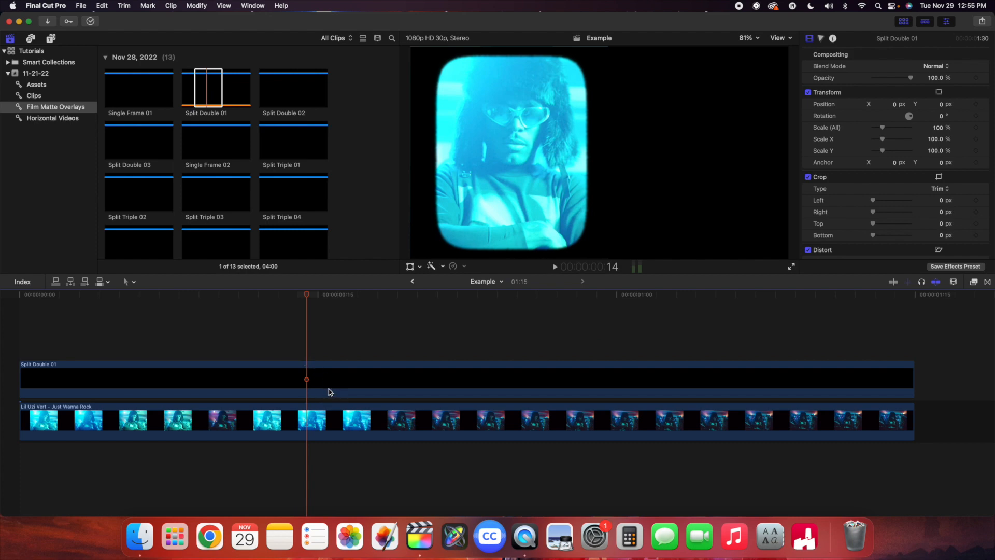
- Duplicate the Lil Uzi Vert clip above itself and shift the lower copy's X position to about 507.7 px, filling the overlay's right frame
click(309, 416)
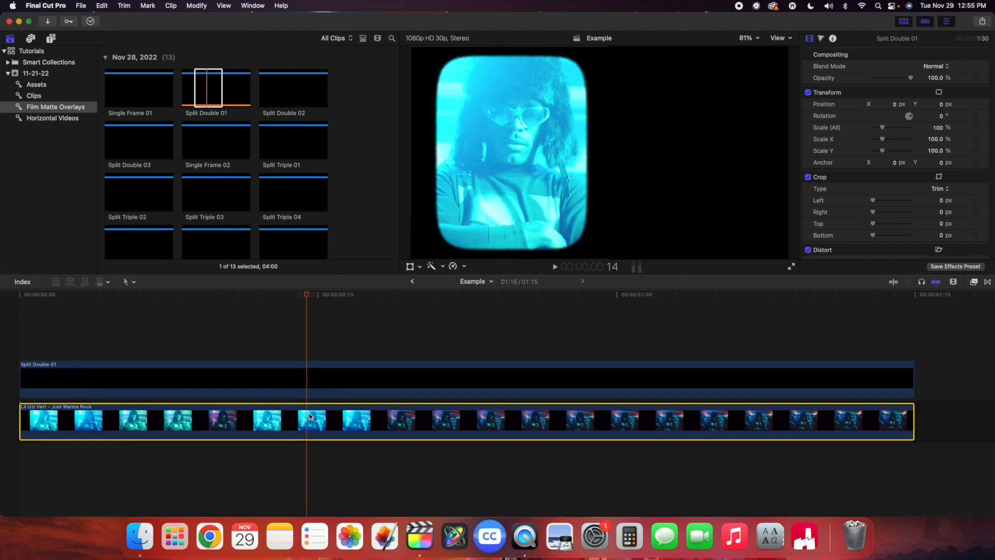
drag(310, 416, 313, 371)
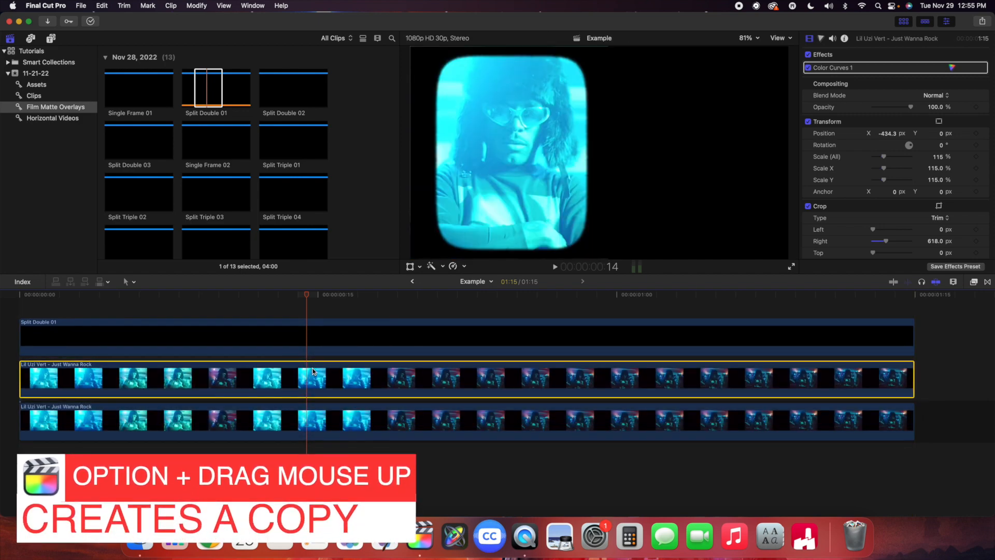
click(319, 421)
drag(871, 133, 888, 136)
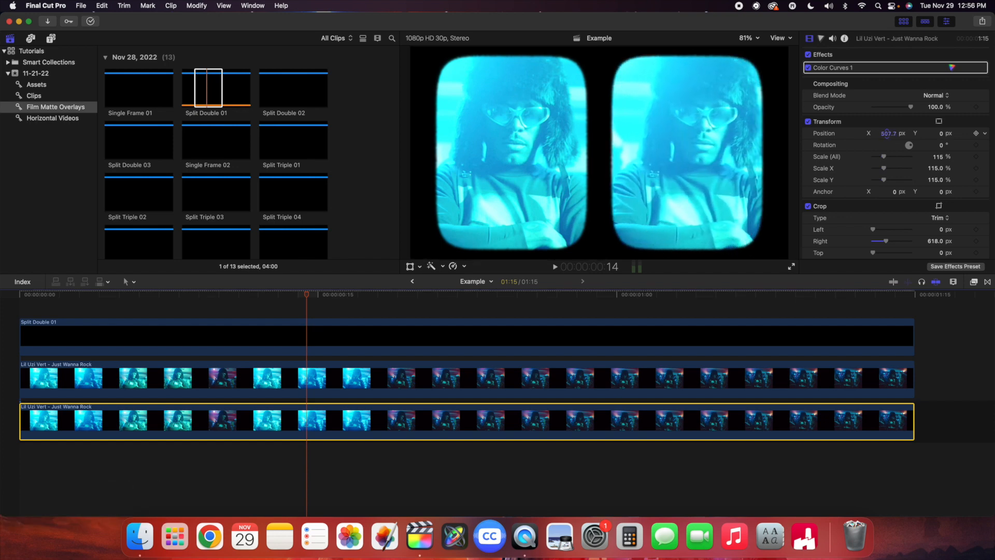
- Hide the Split Double 01 overlay briefly to examine the two clip copies underneath, and show it again
click(318, 315)
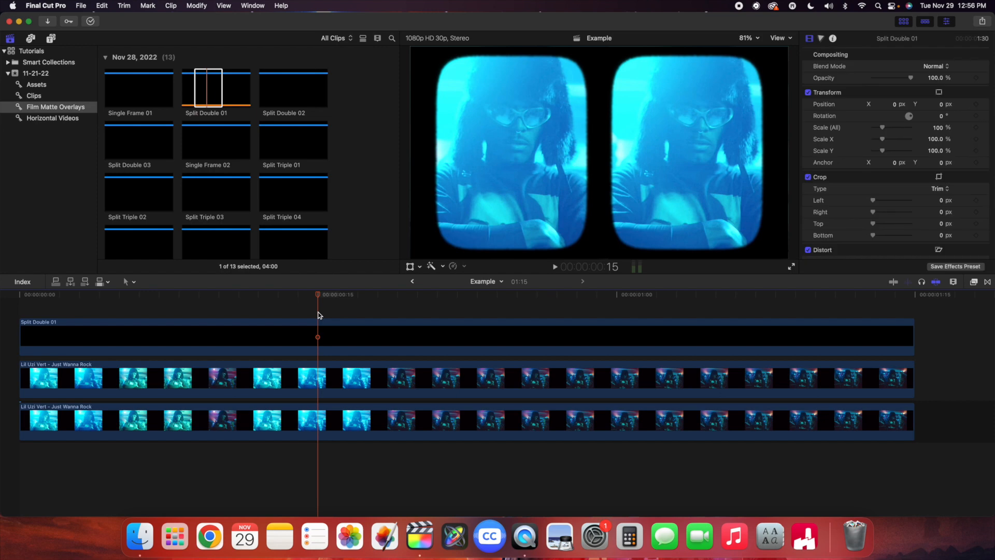
click(321, 338)
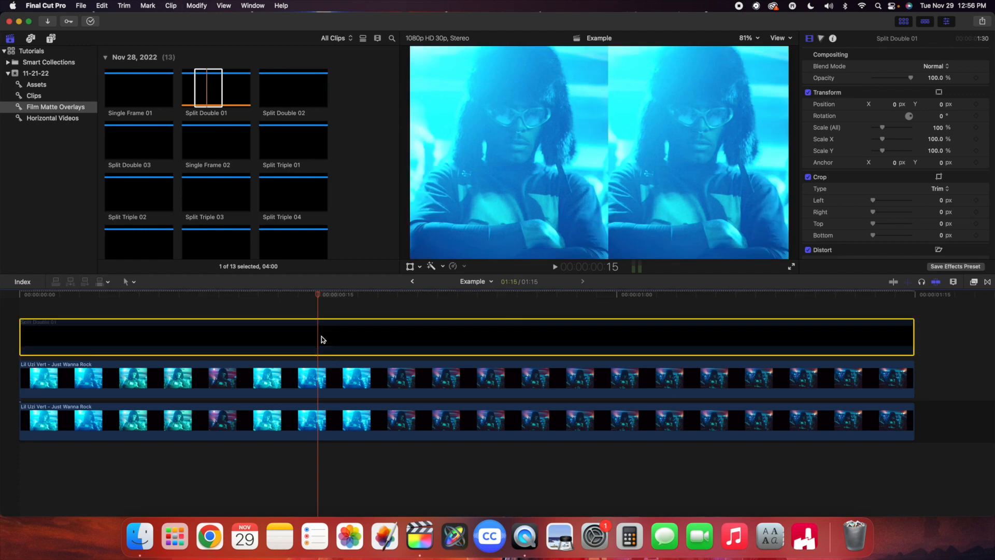
click(313, 312)
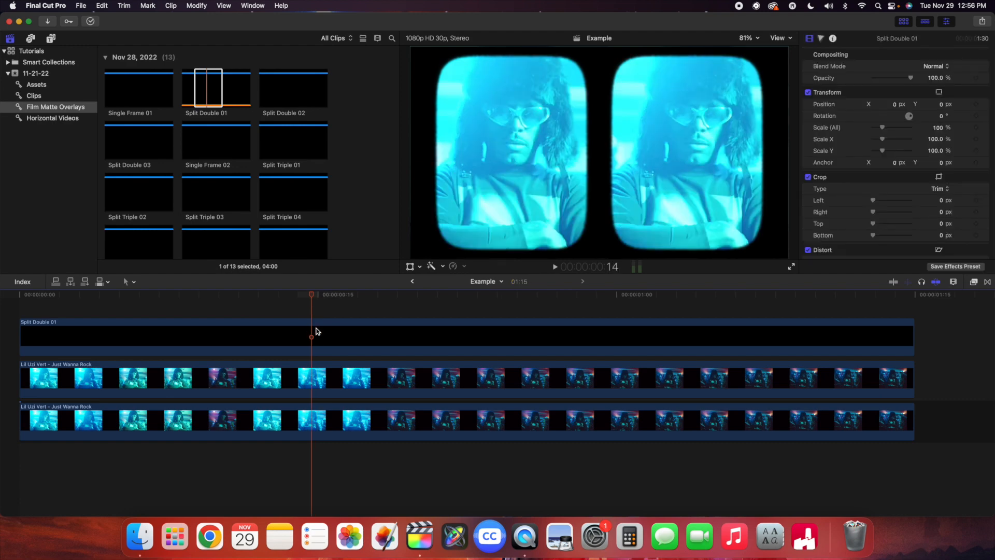
mouse_move(313, 333)
mouse_down()
mouse_move(315, 387)
mouse_move(316, 319)
mouse_up()
click(314, 315)
- Try adjusting the upper Lil Uzi Vert copy's X position, scale and right crop, undoing the change
click(332, 371)
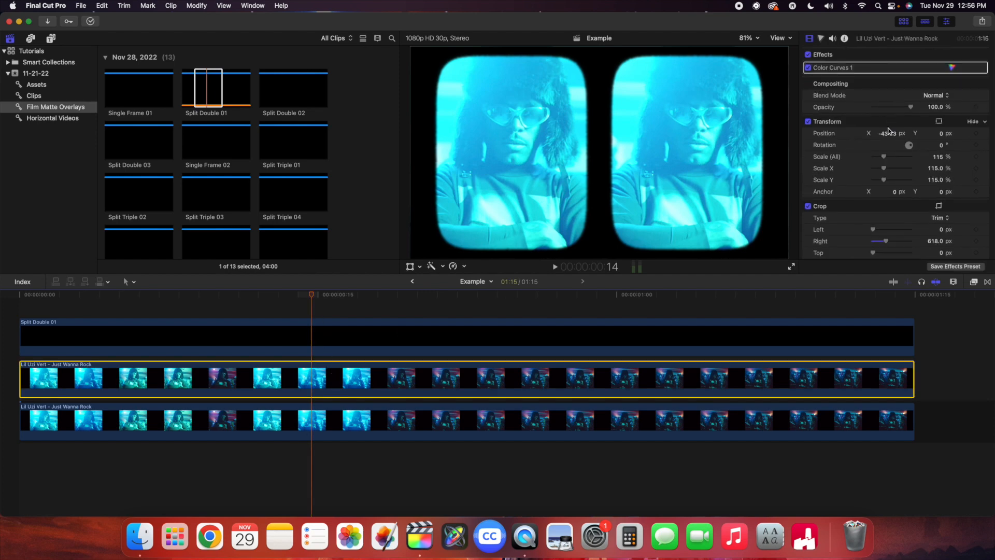
drag(887, 133, 887, 133)
drag(939, 158, 939, 159)
key(super+z)
scroll(869, 195, down, 3)
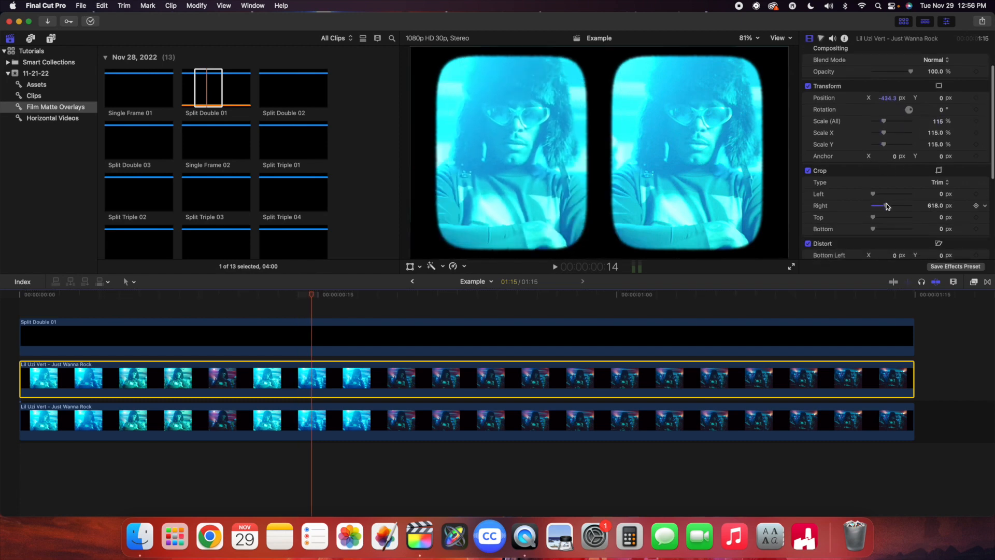
mouse_move(886, 206)
mouse_down()
mouse_move(894, 206)
mouse_move(886, 206)
mouse_up()
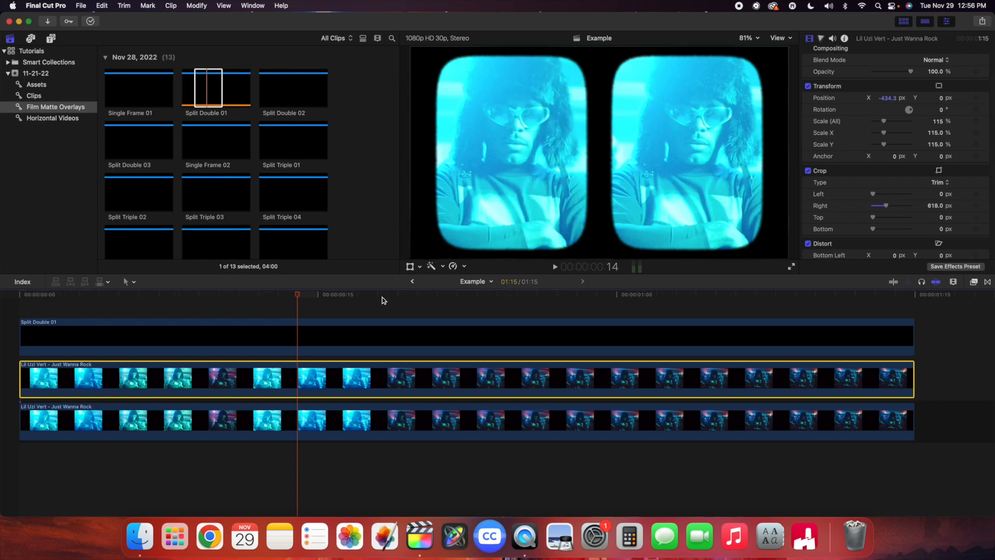
click(283, 307)
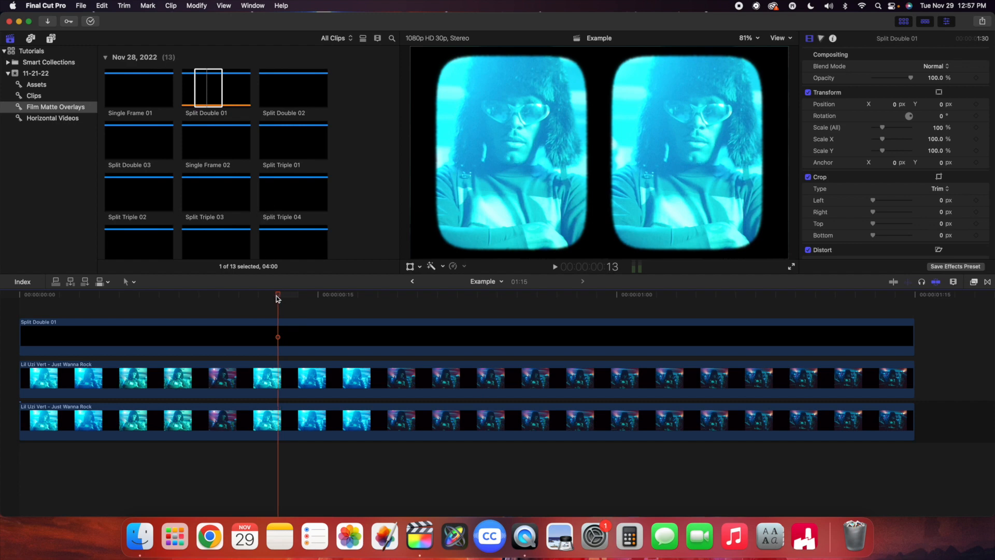
drag(280, 296, 184, 288)
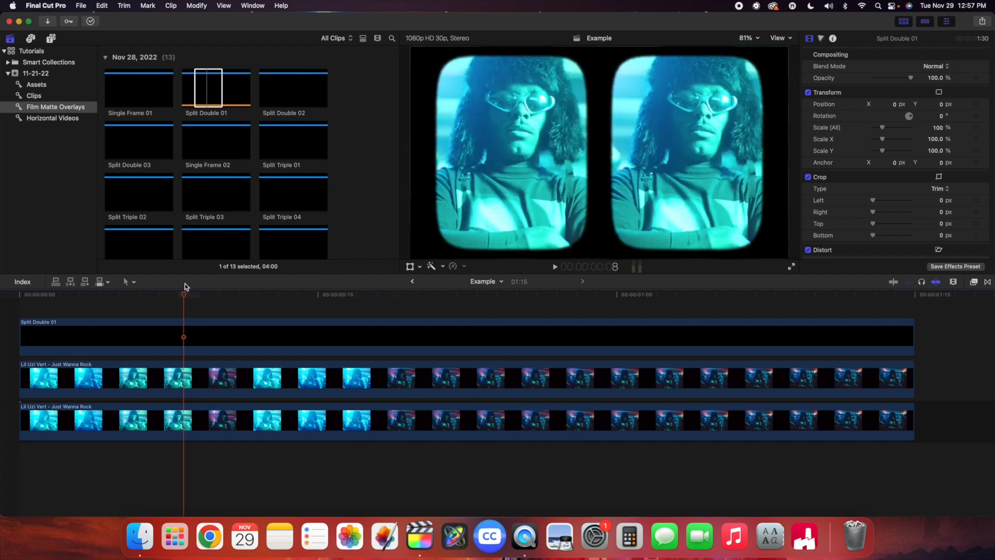
- Place the Short adjustment layer between the Split Double 01 overlay and the clips from the timeline's start, trimming its end to match theirs
click(51, 39)
scroll(55, 98, up, 5)
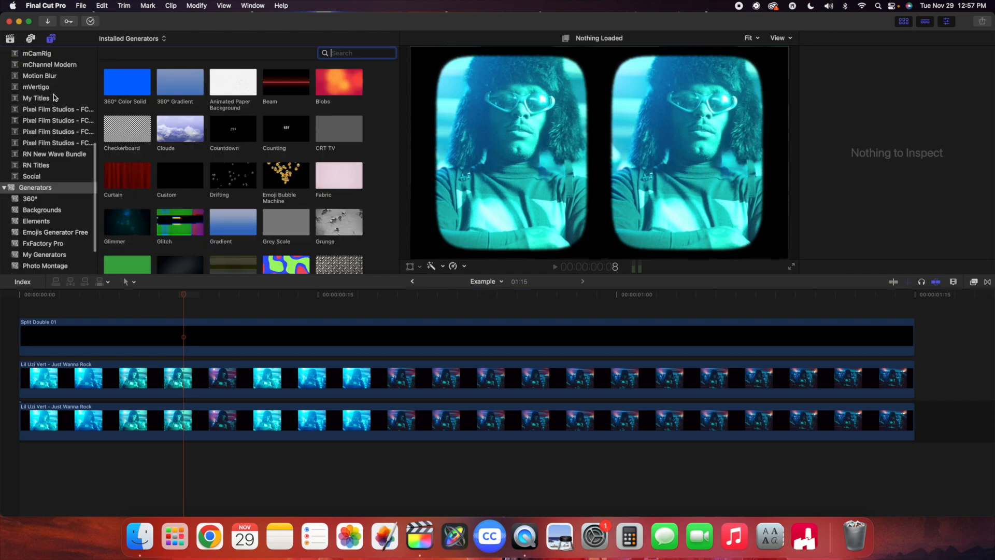
click(60, 107)
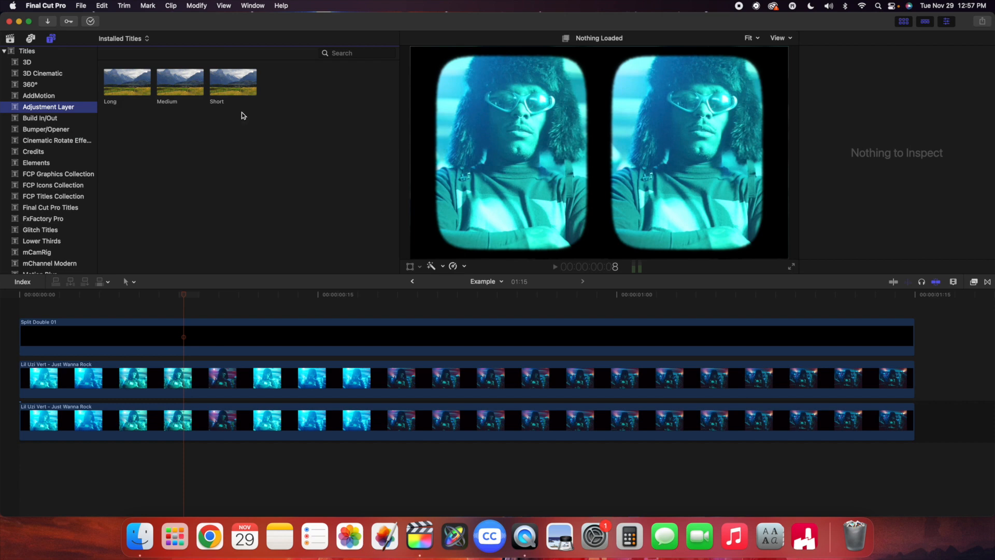
drag(227, 84, 5, 353)
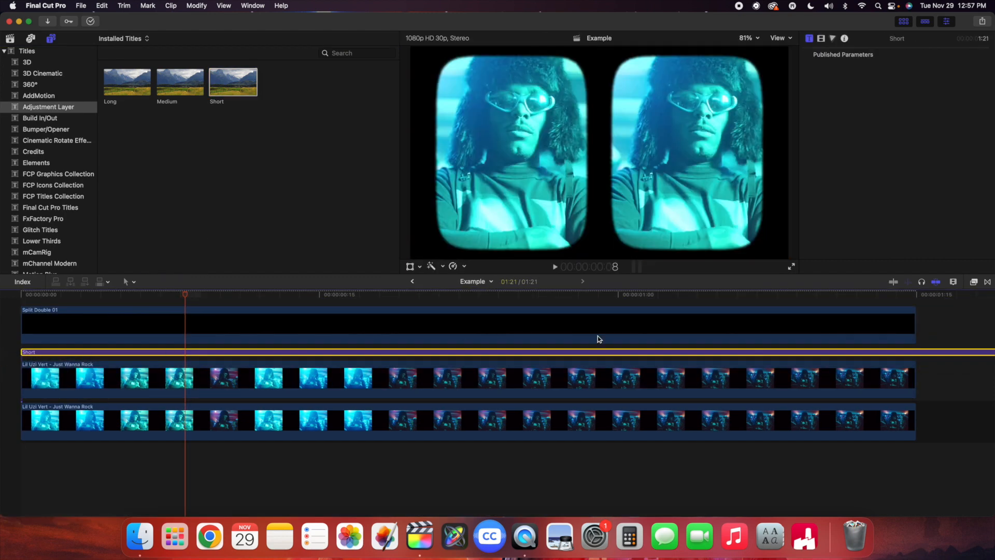
click(915, 297)
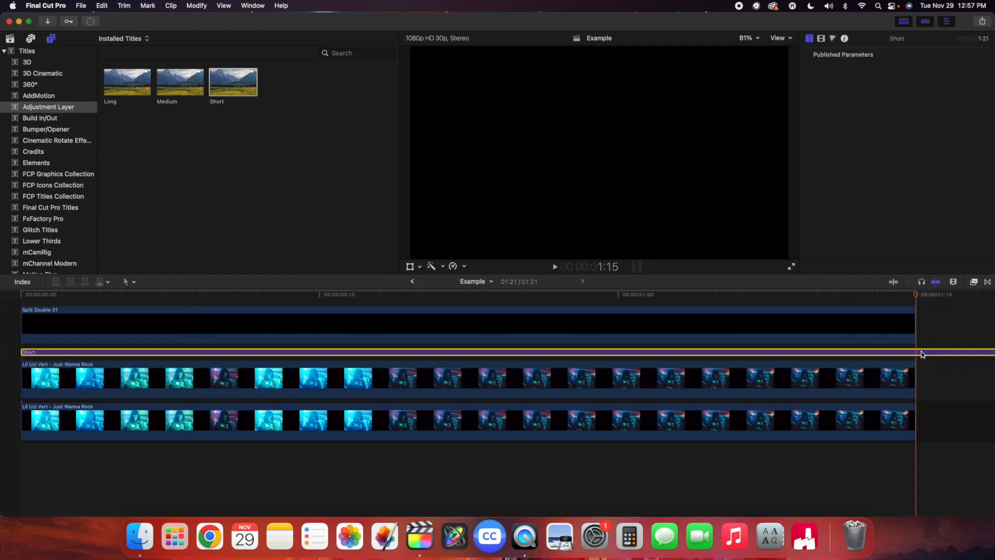
key(alt+bracketright)
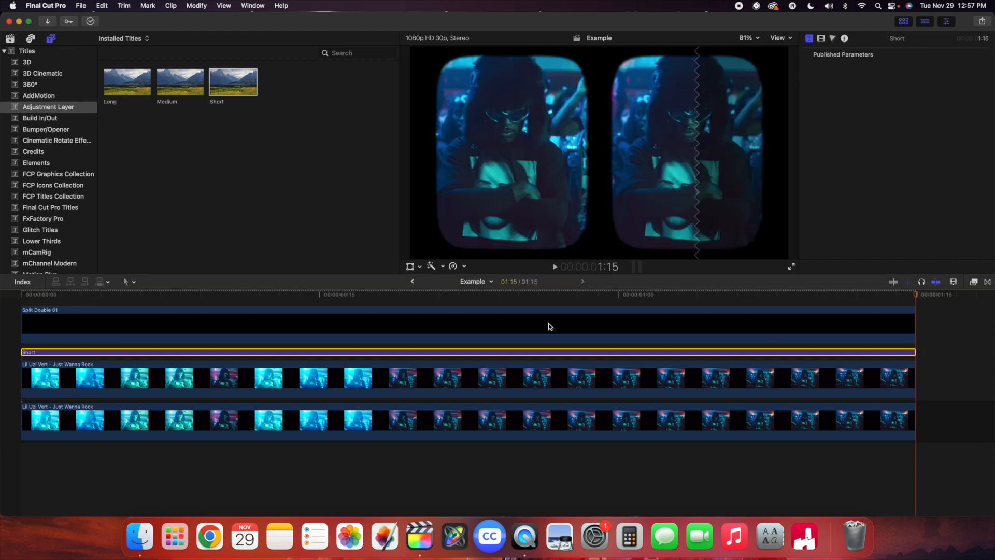
scroll(429, 337, up, 2)
click(368, 310)
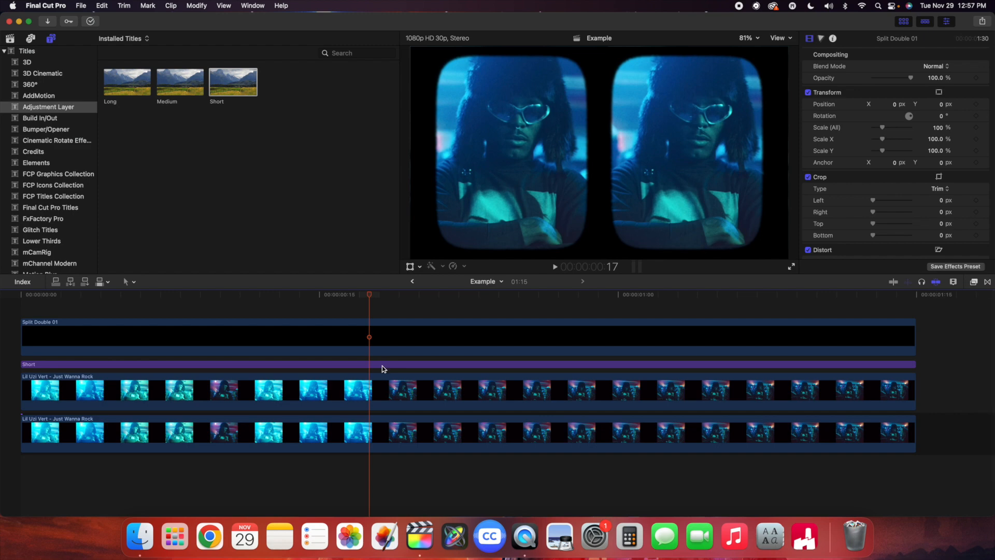
- Return the browser to the 11-21-22 event's media and select the Example project
click(9, 39)
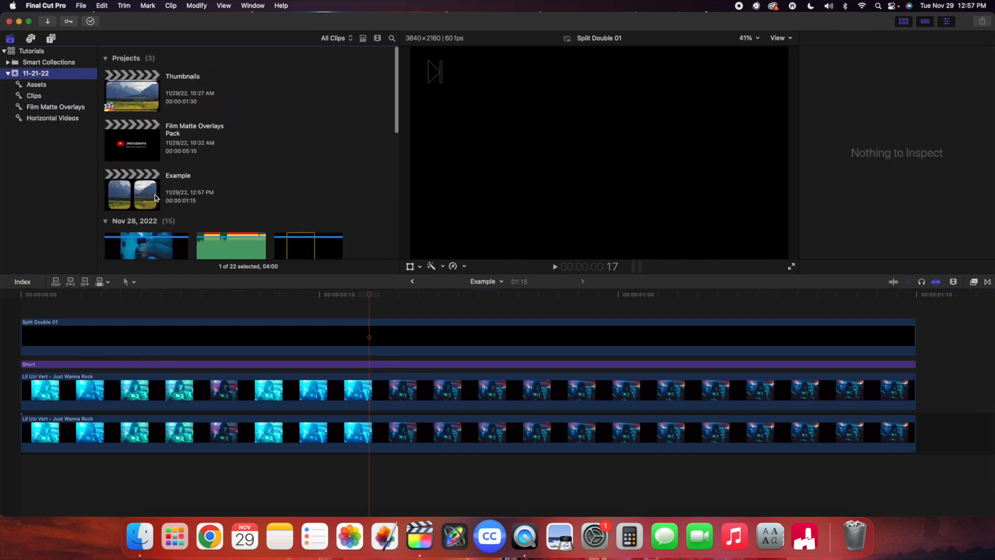
click(148, 193)
click(347, 314)
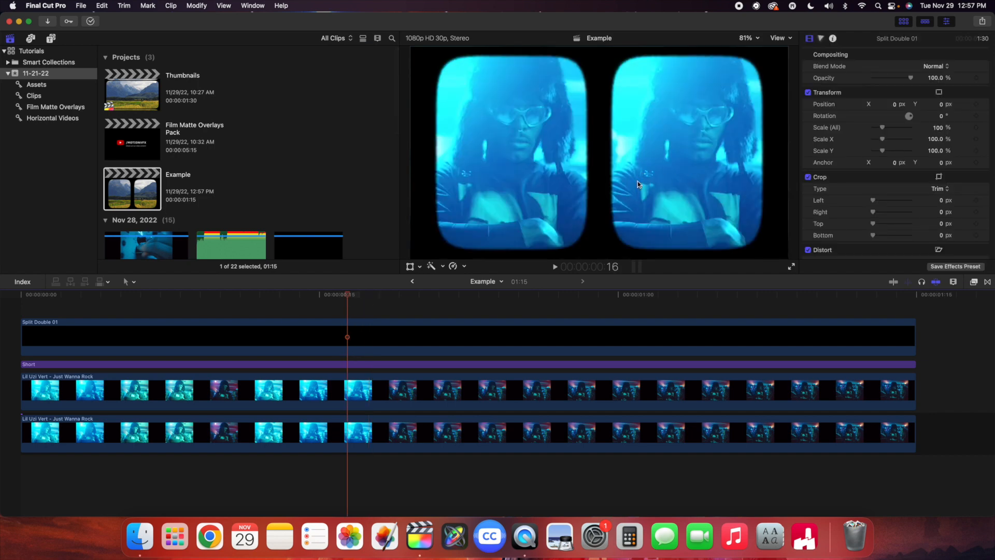
- Search the effects for "film grain" and apply the Film Grain effect to the Short adjustment layer
click(973, 283)
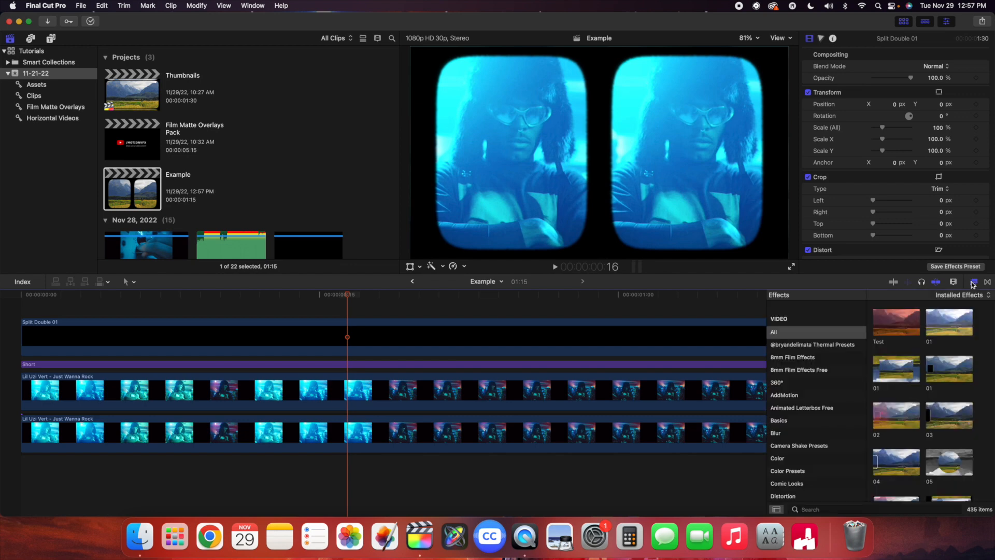
click(859, 509)
text(film)
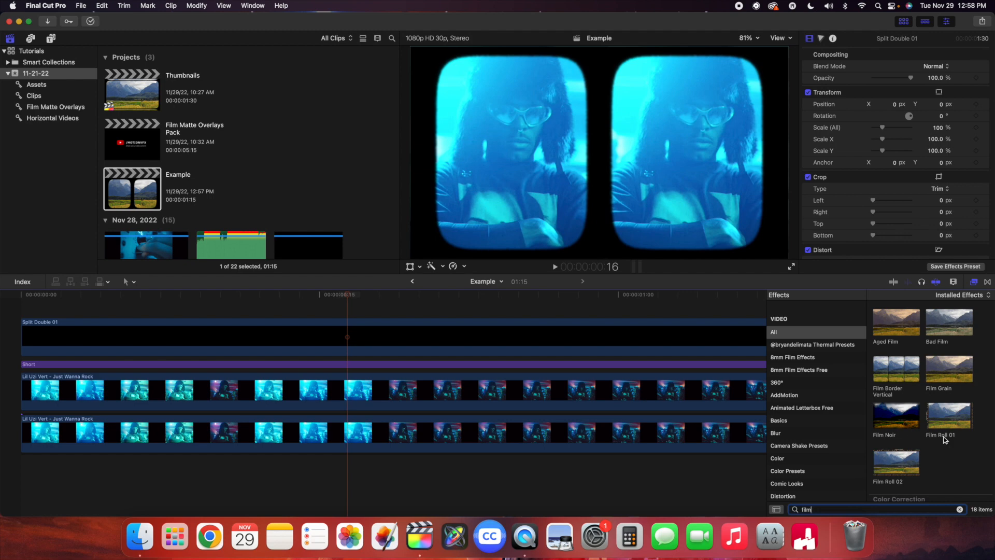
text( grain)
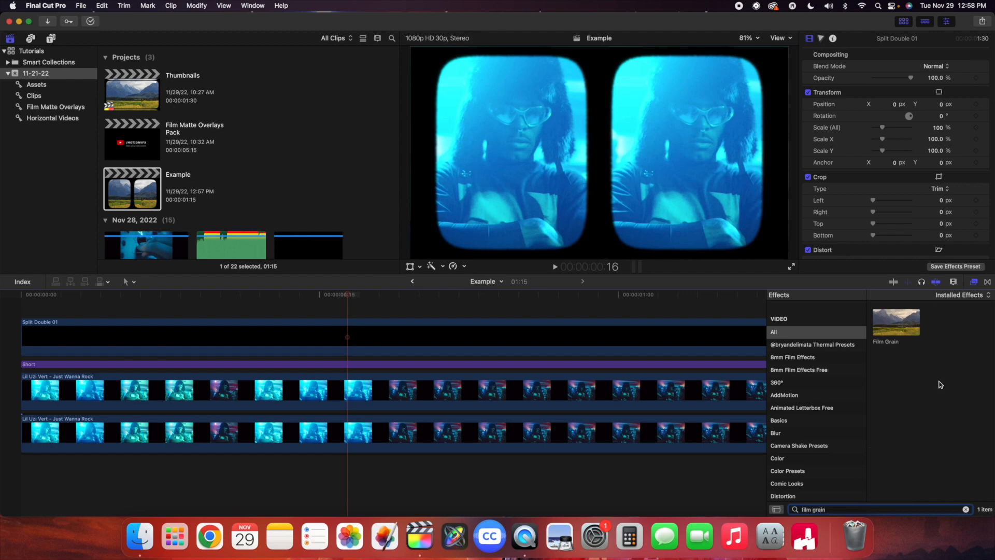
drag(881, 330, 373, 366)
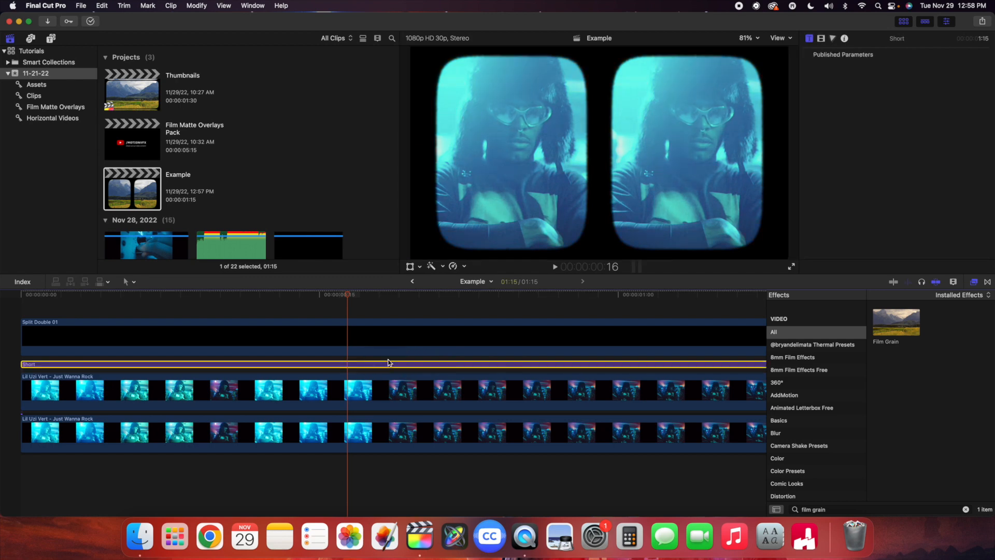
click(974, 284)
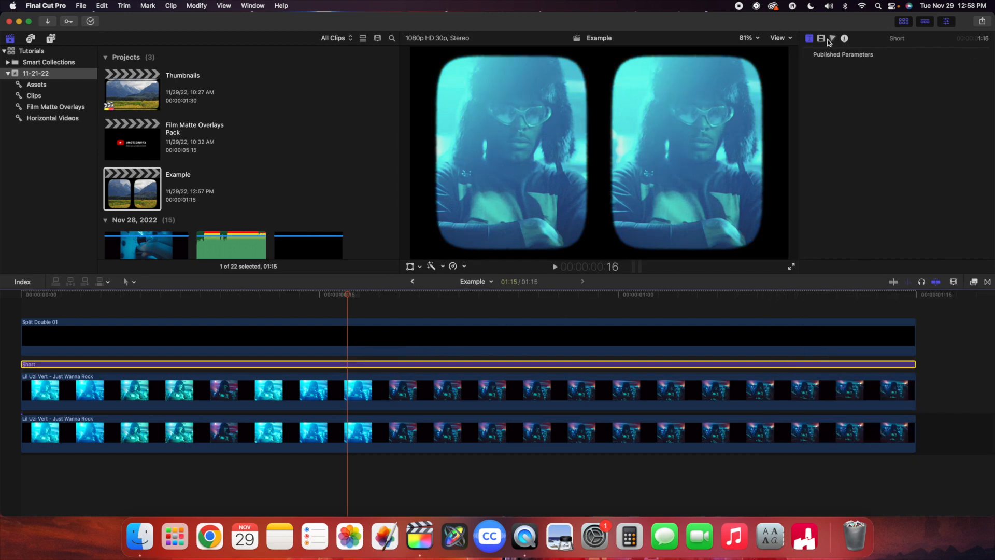
- Set the adjustment layer's Film Grain style to Realistic Grain and scrub through the timeline to review the look
click(821, 40)
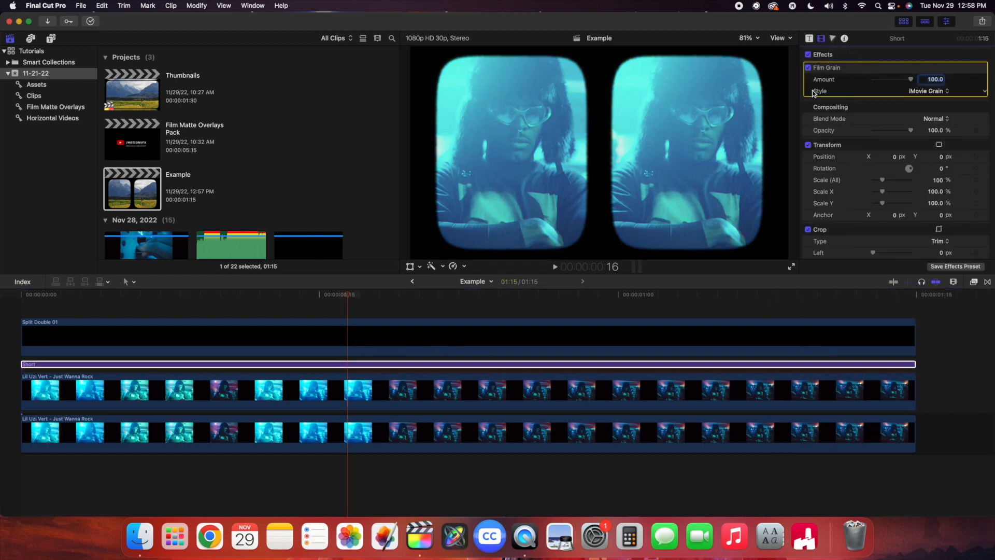
click(925, 93)
click(931, 103)
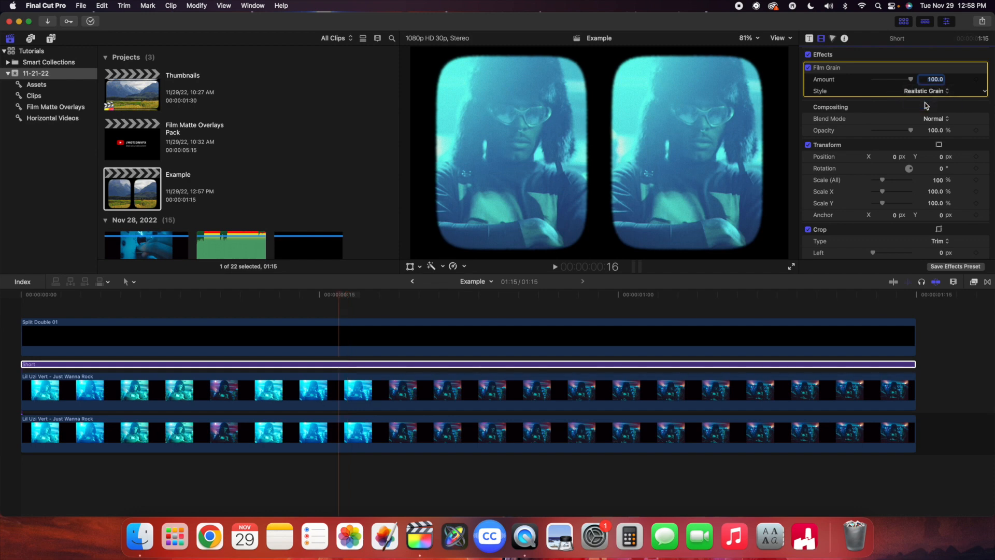
drag(340, 297, 457, 317)
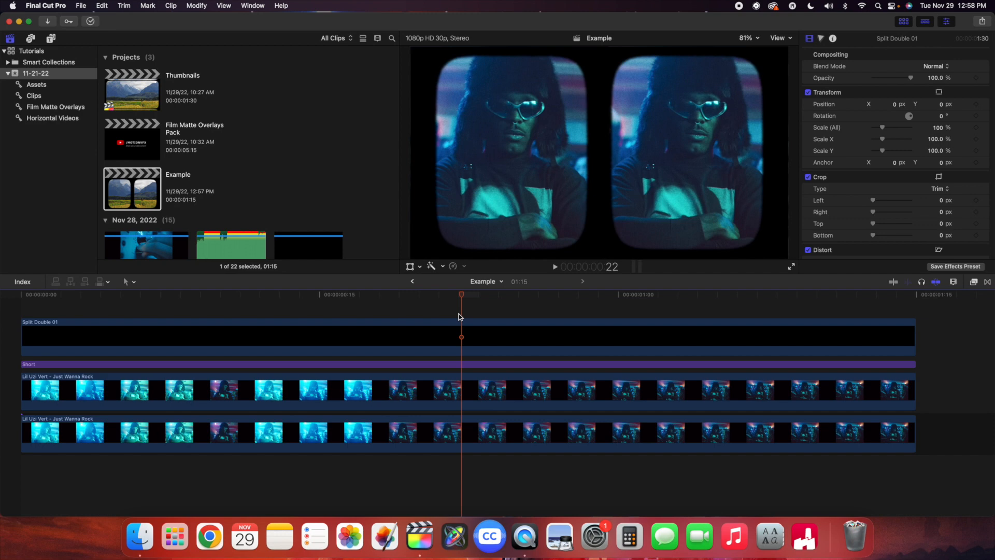
drag(459, 314, 204, 306)
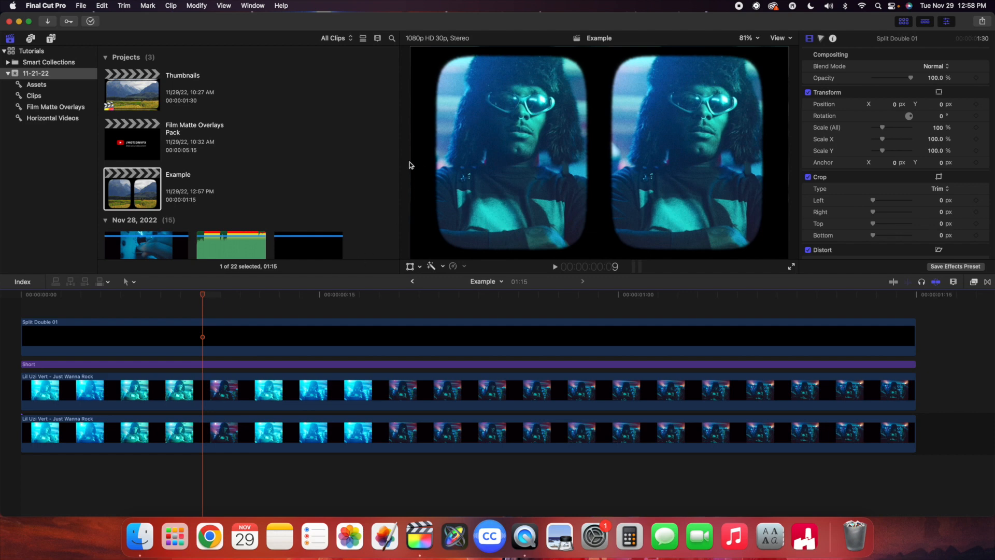
- Scale the Split Double 01 overlay to 102% and play the timeline from the start to review the split-frame look
click(227, 339)
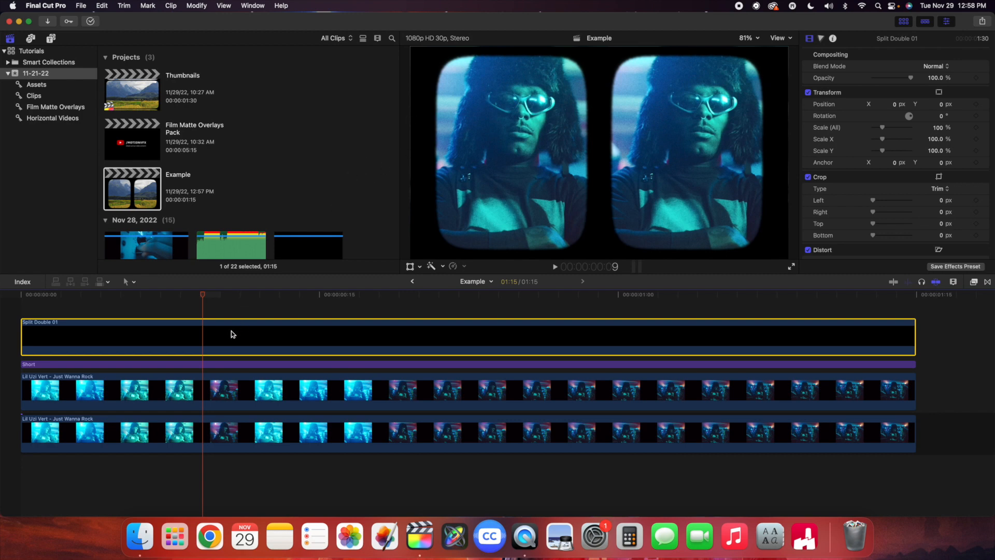
click(937, 127)
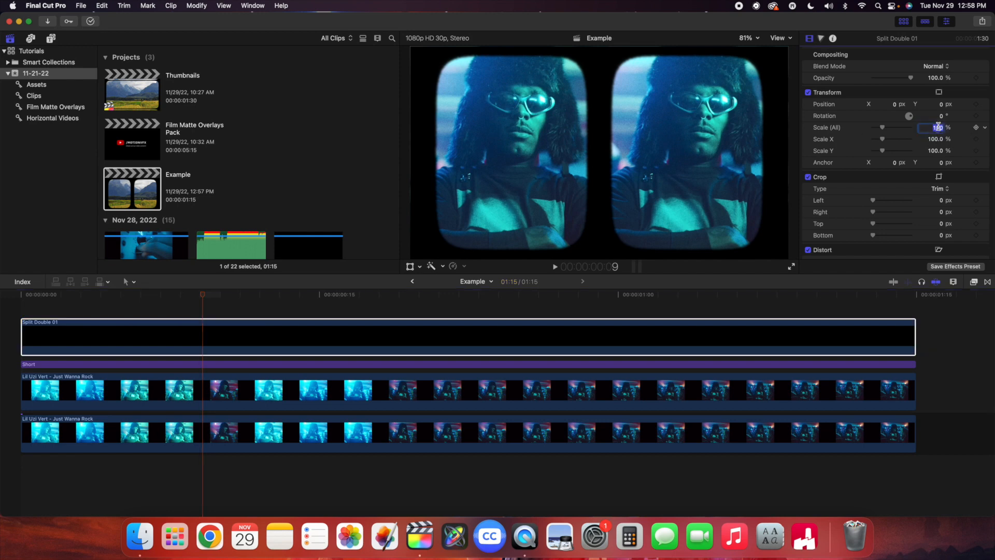
text(102)
key(Return)
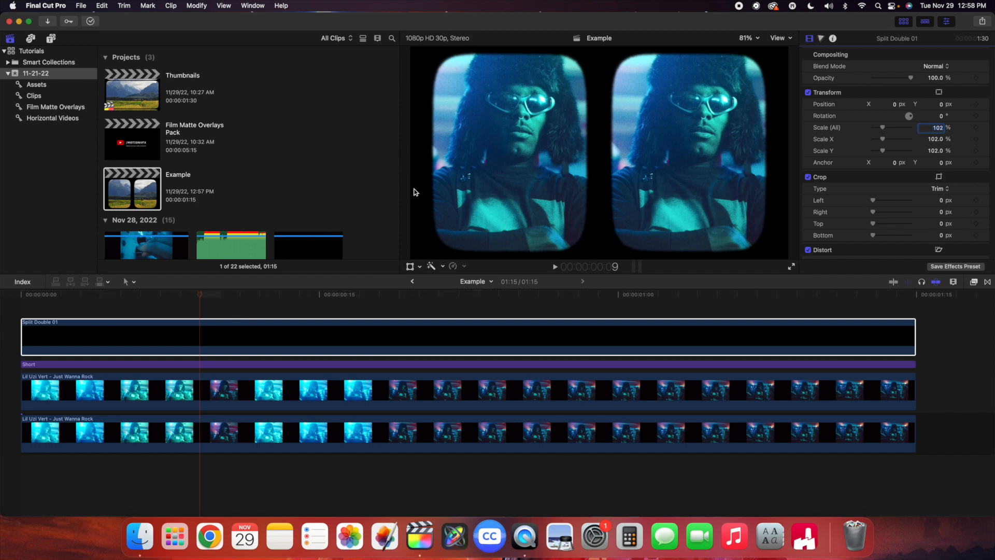
click(279, 305)
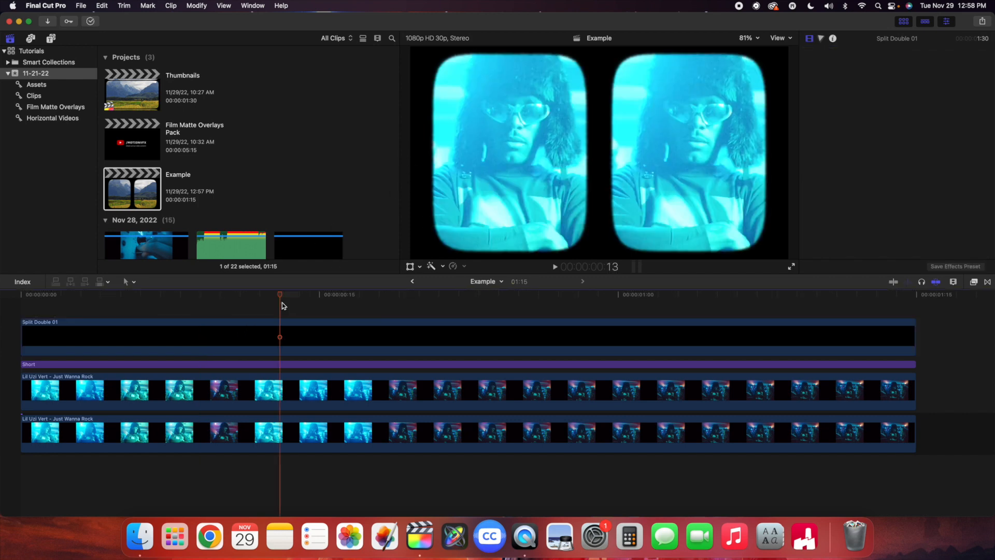
click(279, 334)
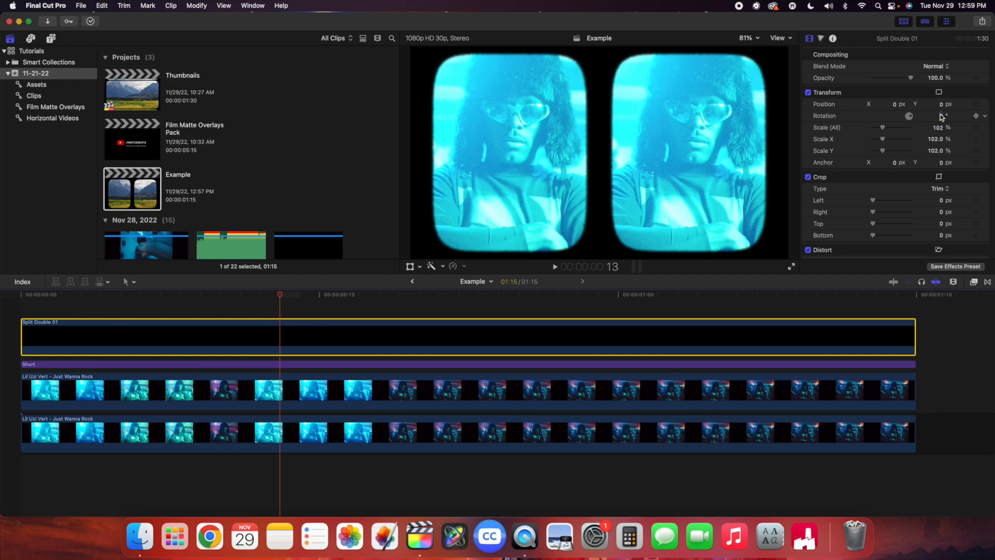
click(9, 314)
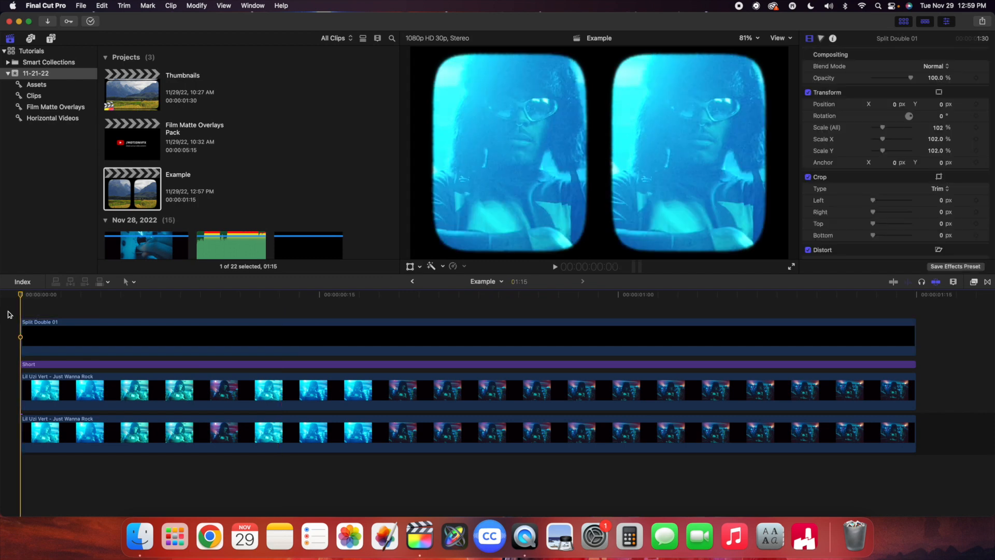
key(space)
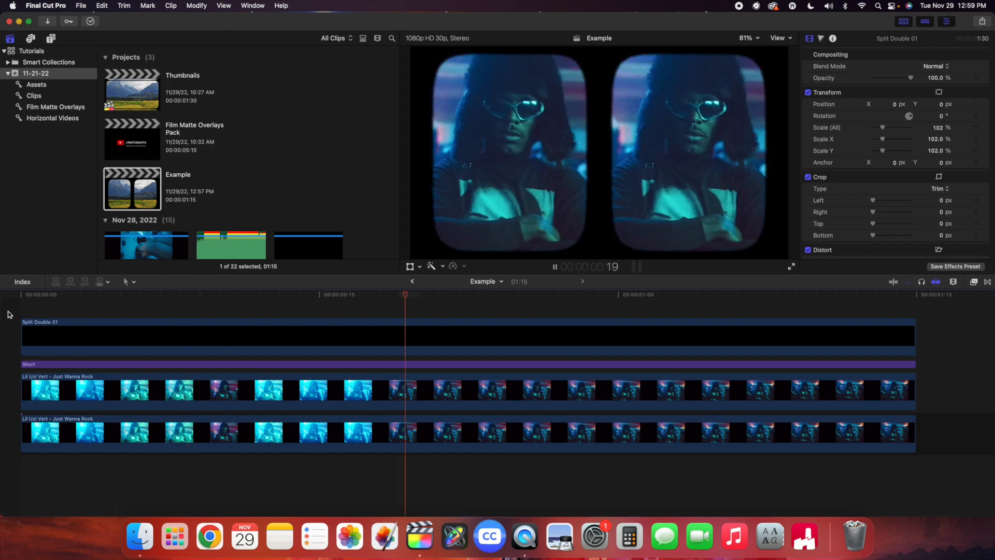
- Stop the timeline playback and extract Crystallize.zip on the desktop
key(space)
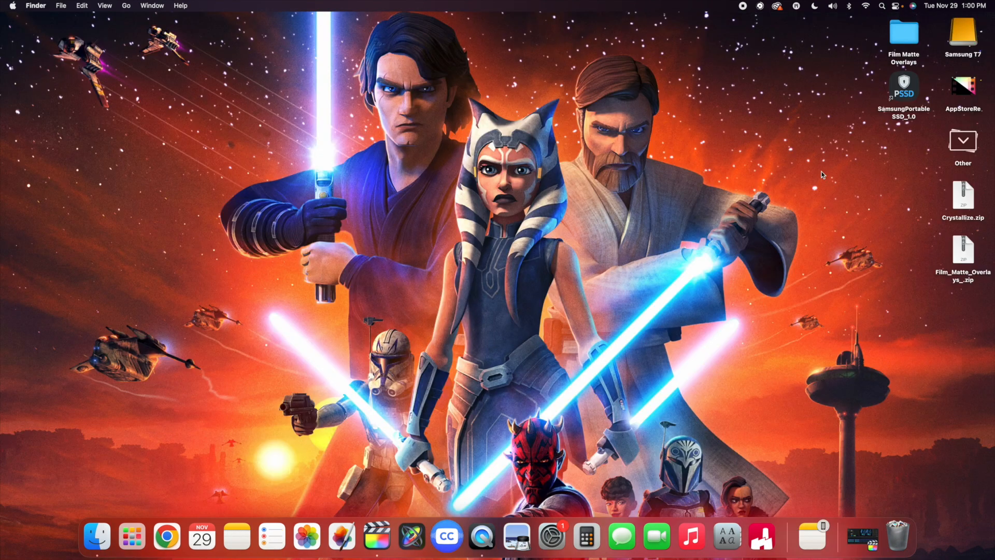
double_click(963, 197)
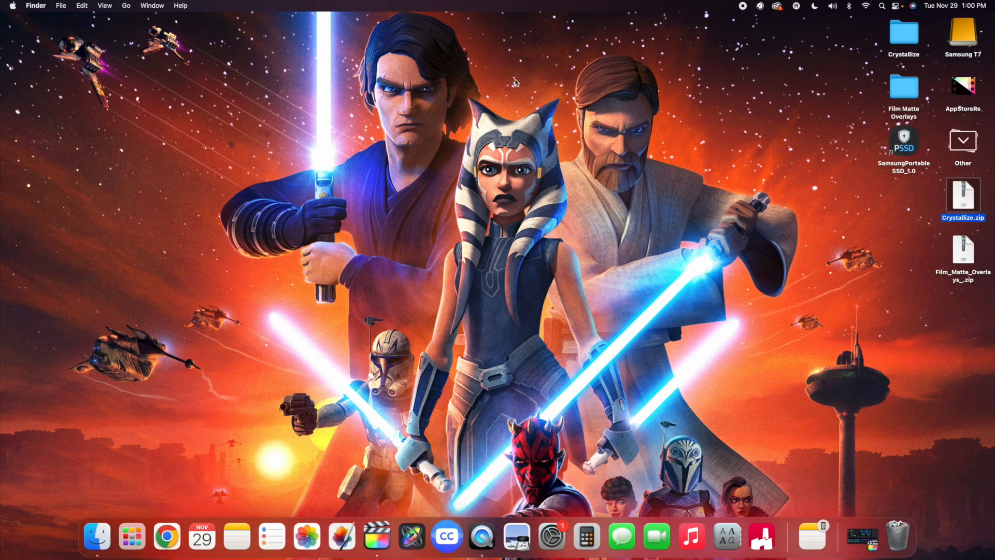
click(374, 59)
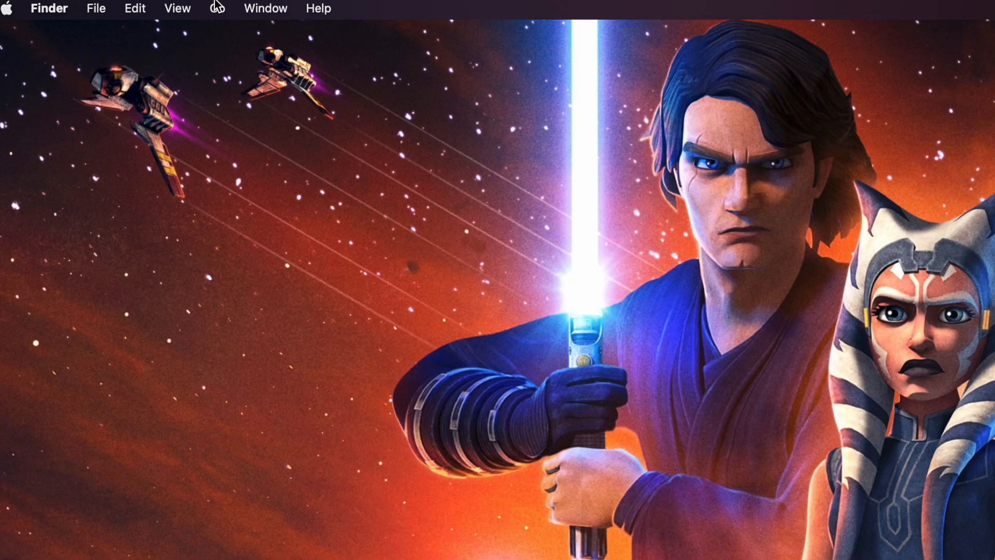
- Open the Movies folder inside the home folder in Finder and view the Motion Templates folder's info, closing it when done
click(217, 7)
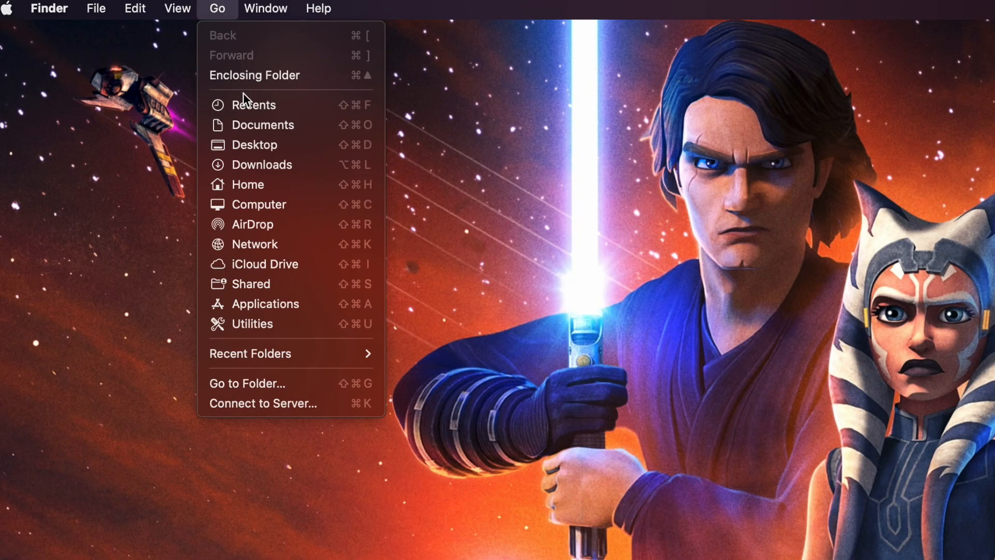
click(259, 184)
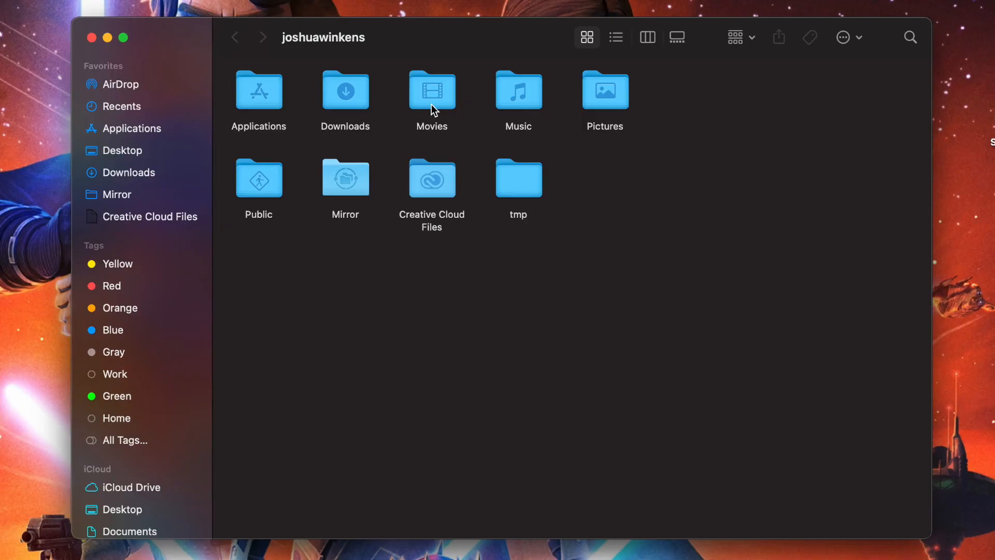
double_click(430, 95)
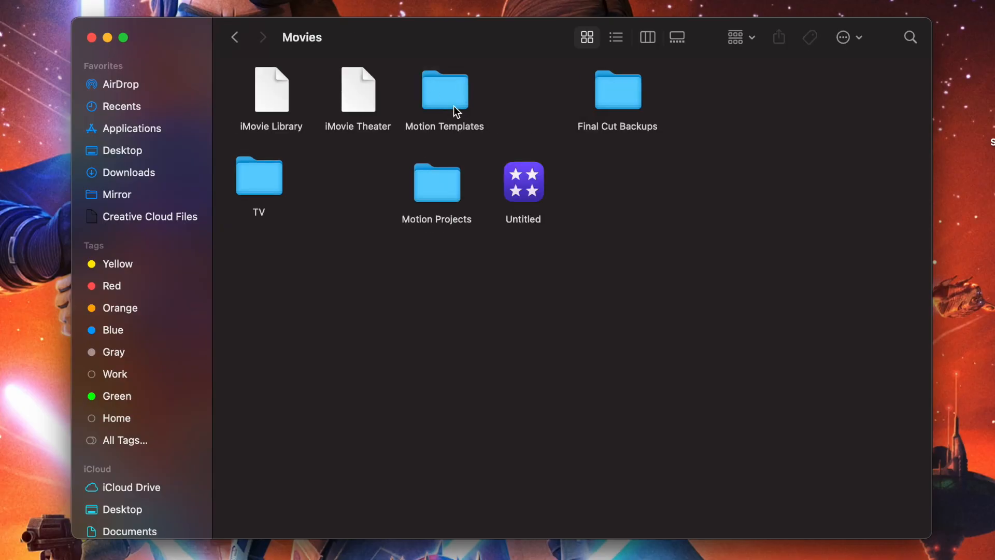
right_click(446, 93)
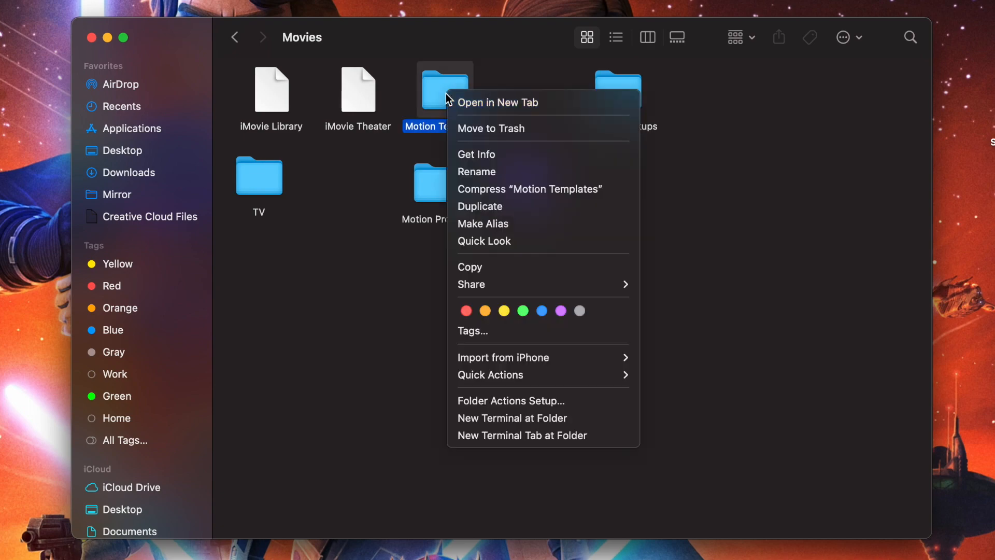
click(471, 154)
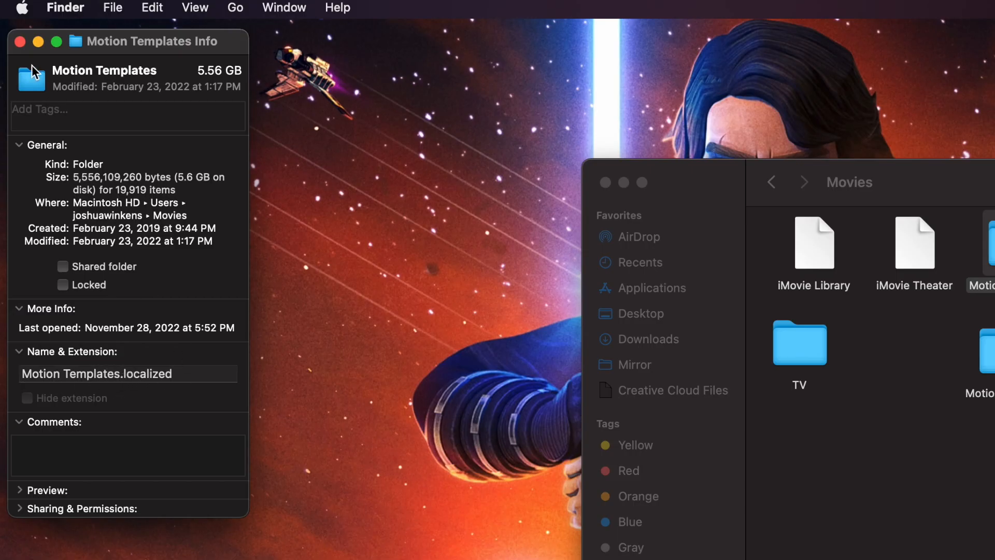
click(22, 41)
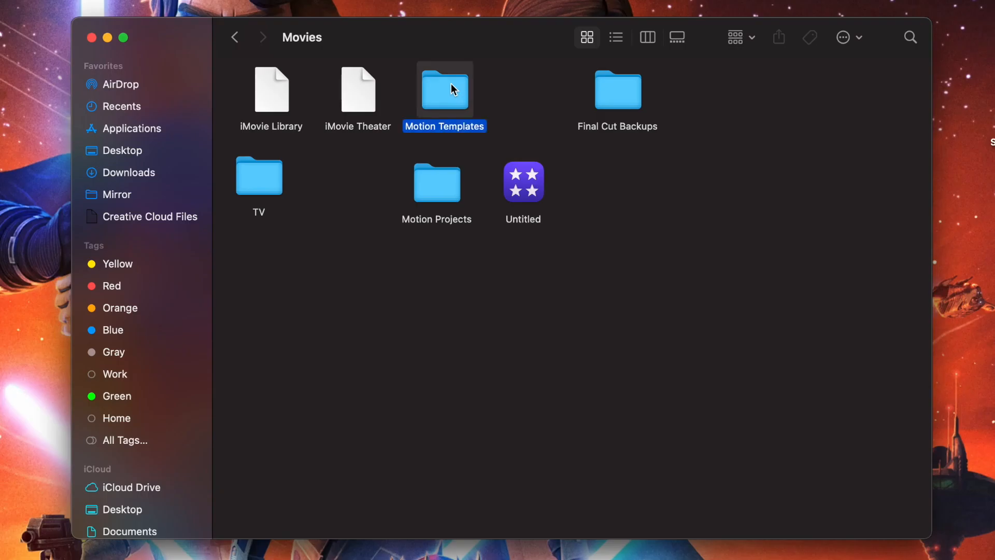
- Open the Motion Templates folder and view the info of its Effects folder, closing it when done
double_click(552, 131)
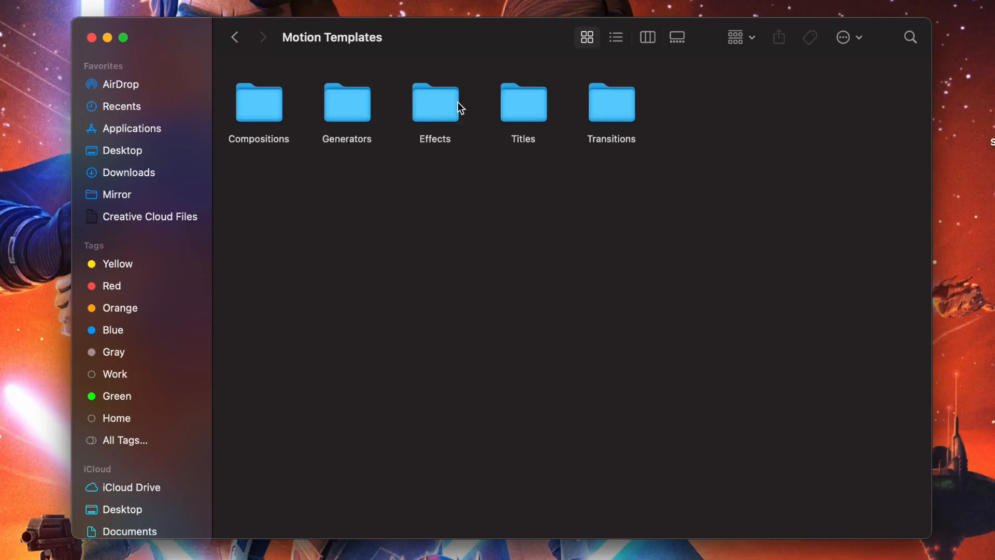
right_click(443, 107)
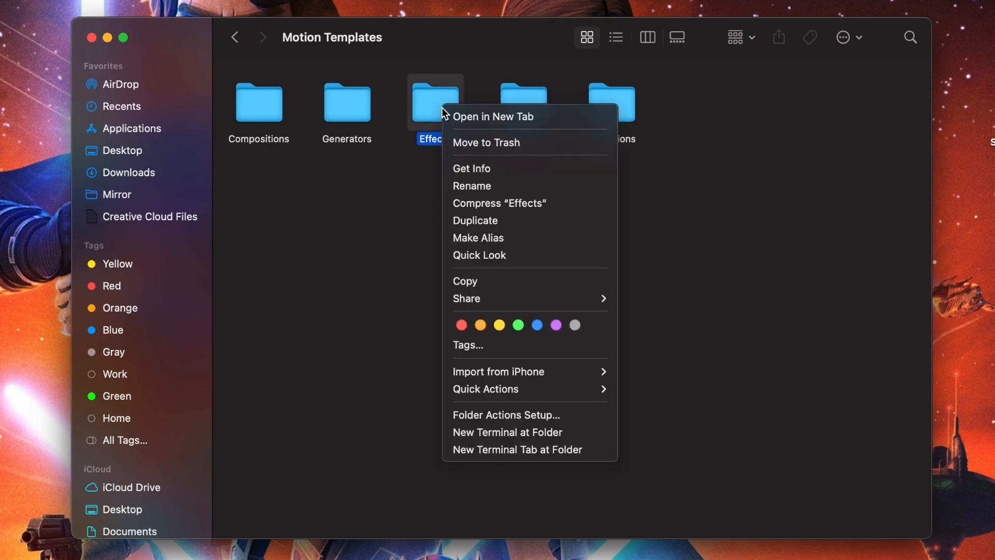
click(470, 169)
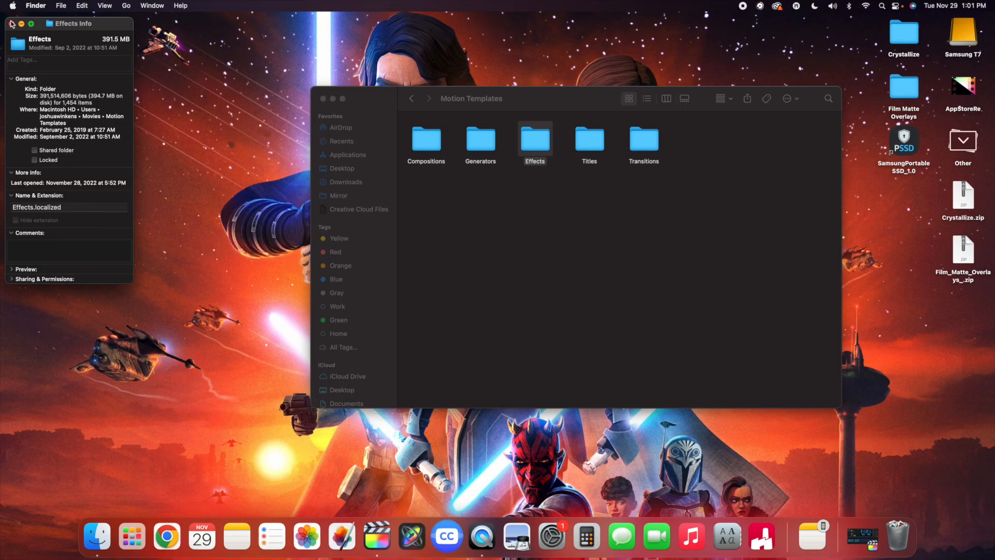
click(20, 42)
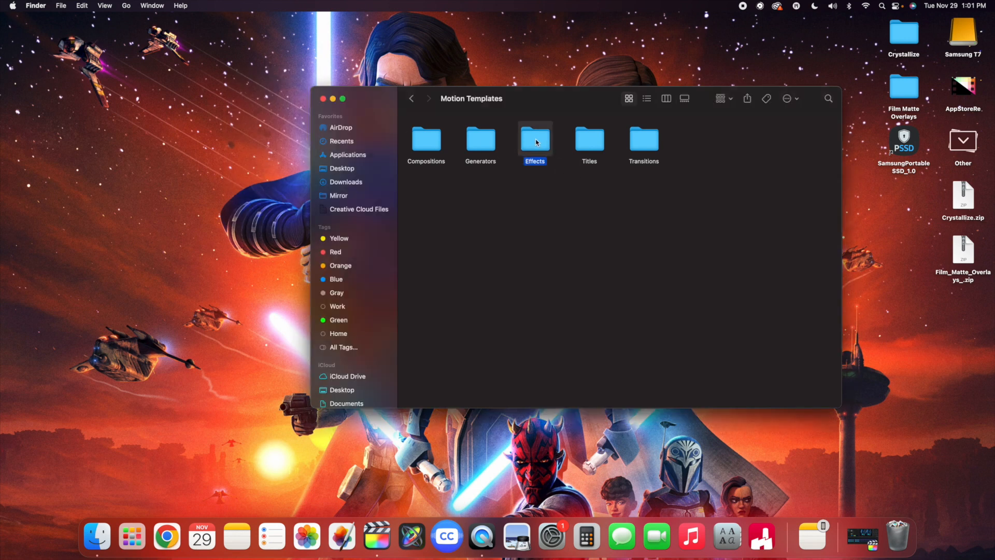
- Look through the My Effects folder inside Effects for the Crystallize folder, return to Motion Templates and close the Finder window
double_click(537, 142)
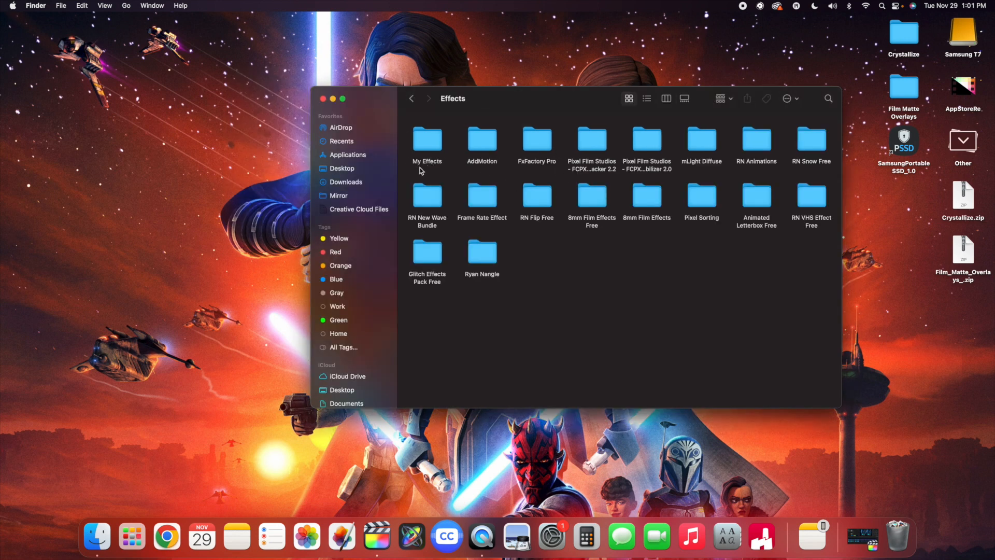
double_click(424, 147)
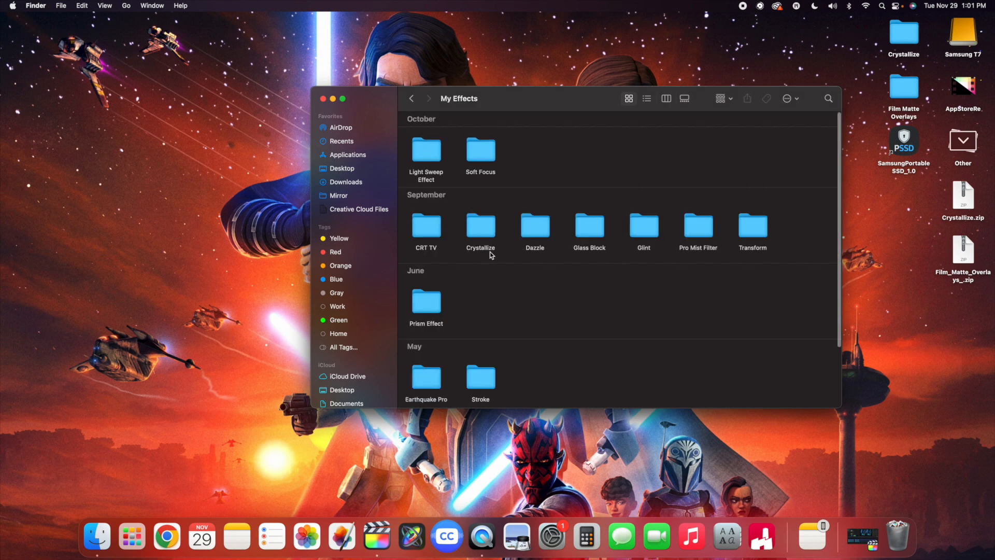
click(411, 99)
click(411, 99)
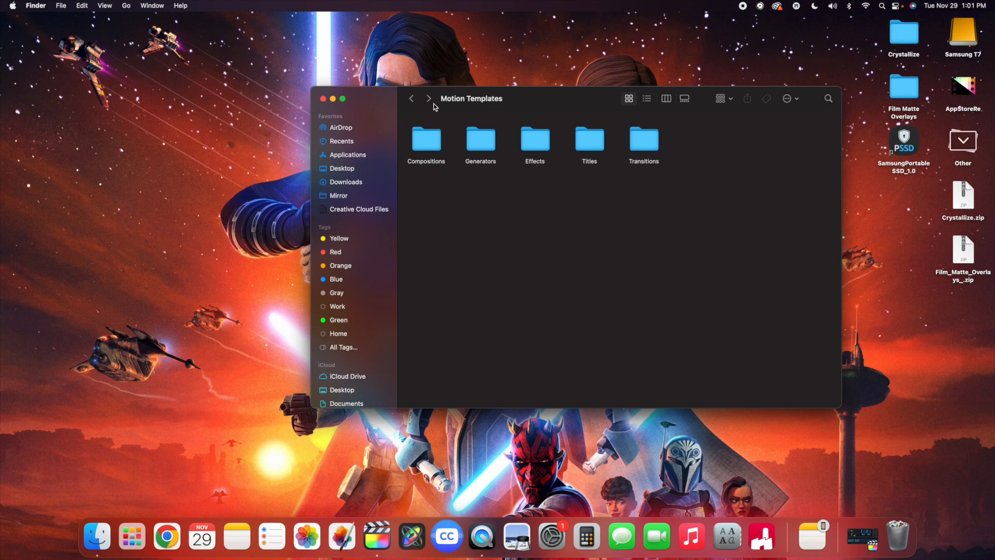
click(323, 99)
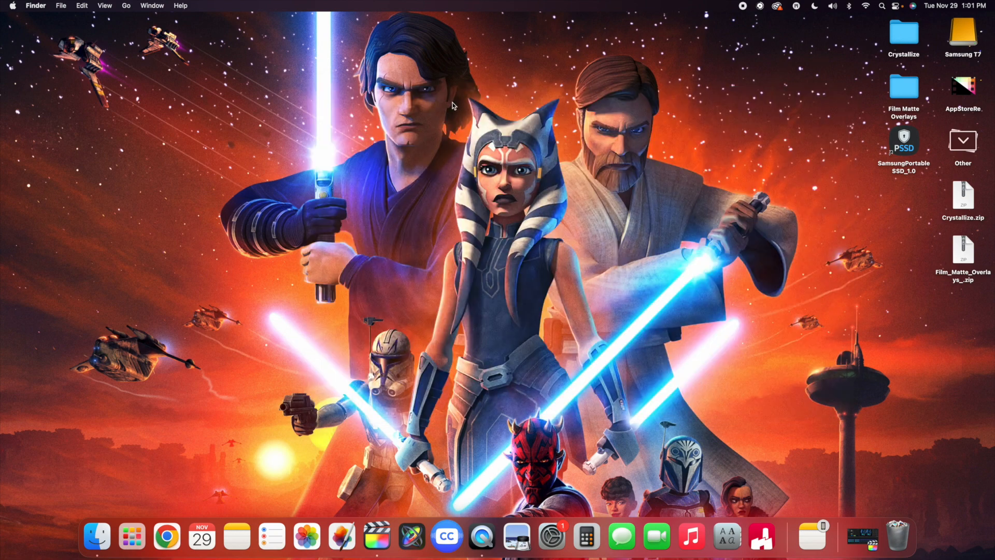
- Switch to Final Cut Pro and create a 1080p HD project named Film Matte Template with the Apple ProRes 4444 rendering codec
click(861, 537)
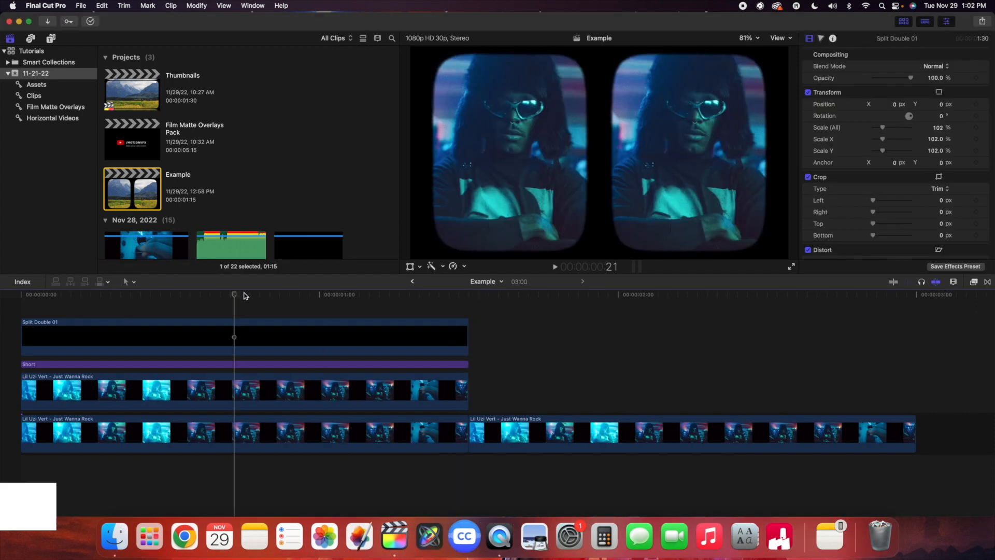
key(super+n)
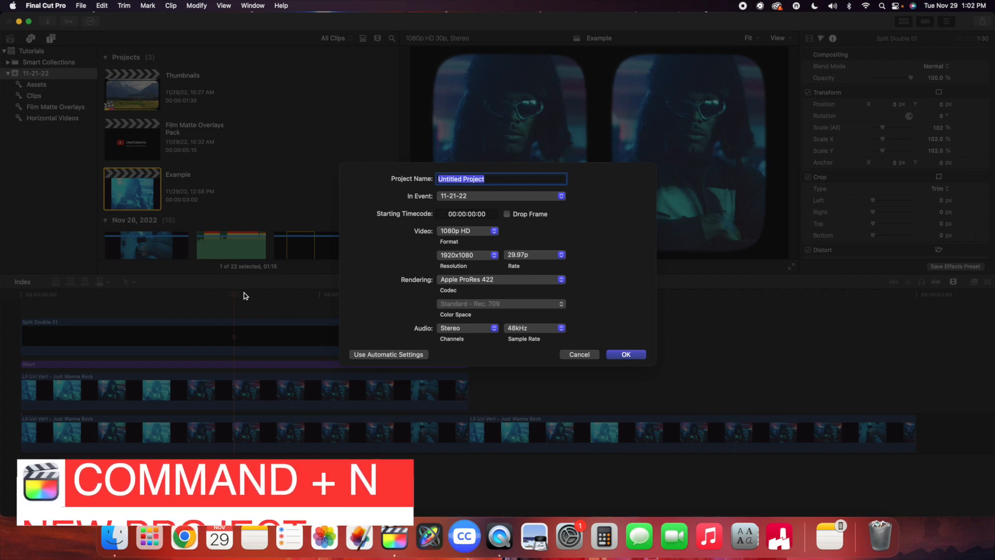
text(F)
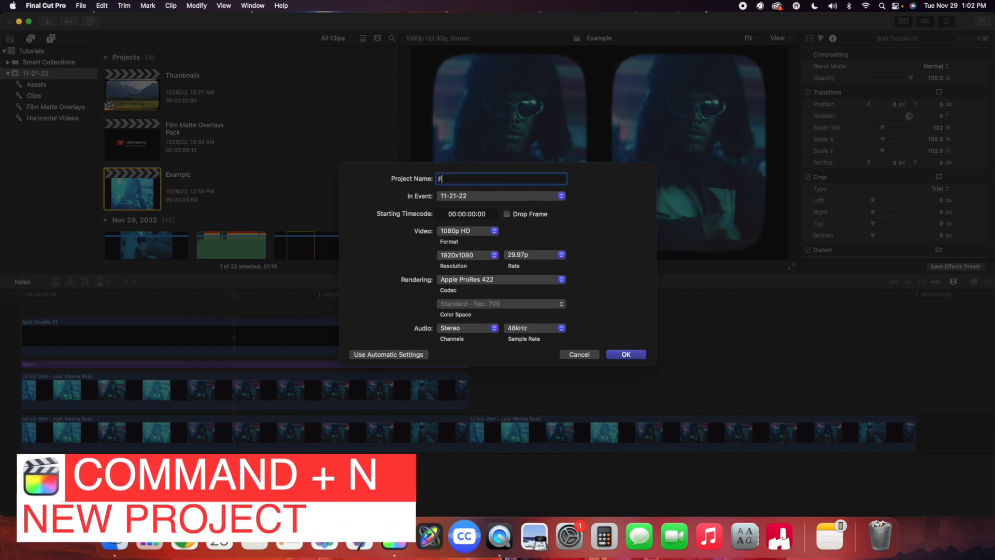
text(ilm Matte Template)
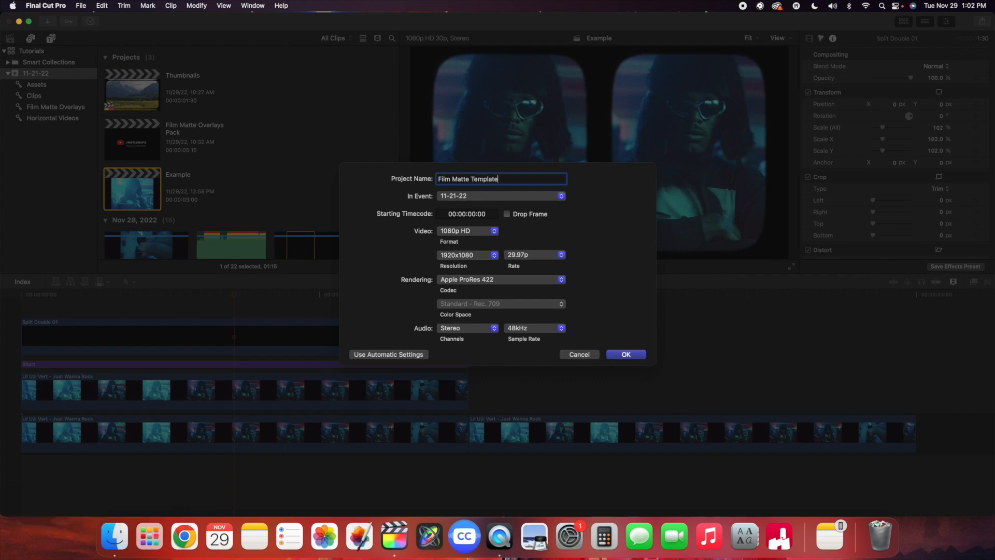
click(452, 232)
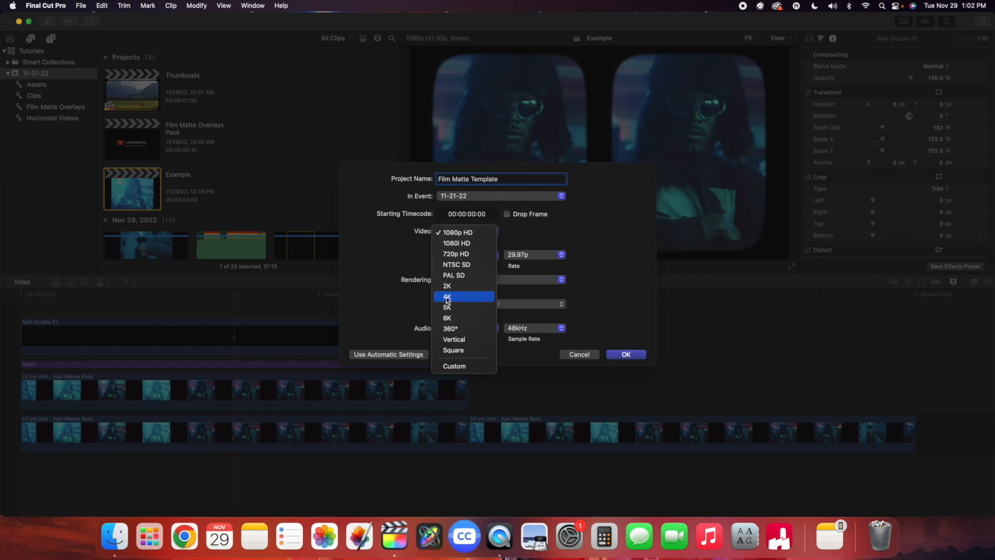
click(400, 259)
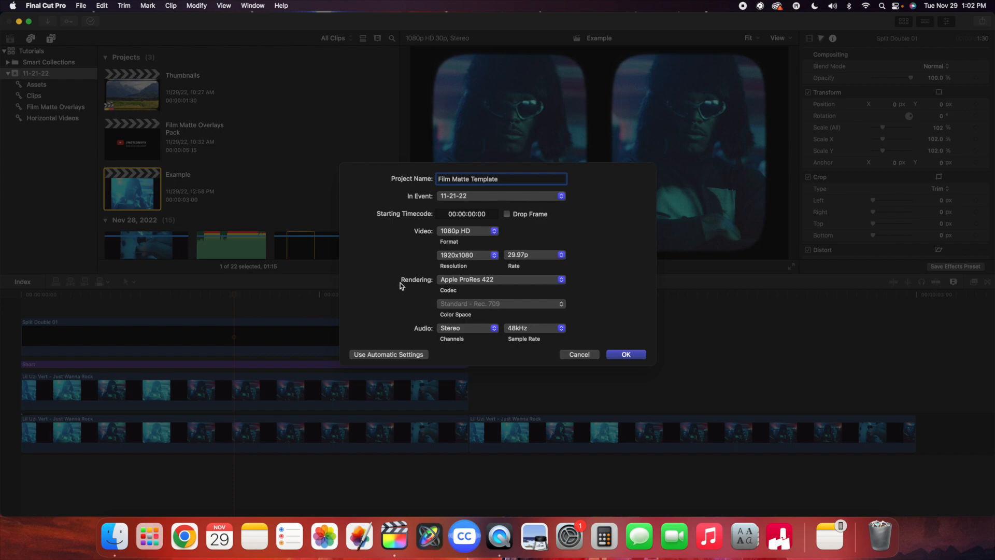
click(453, 281)
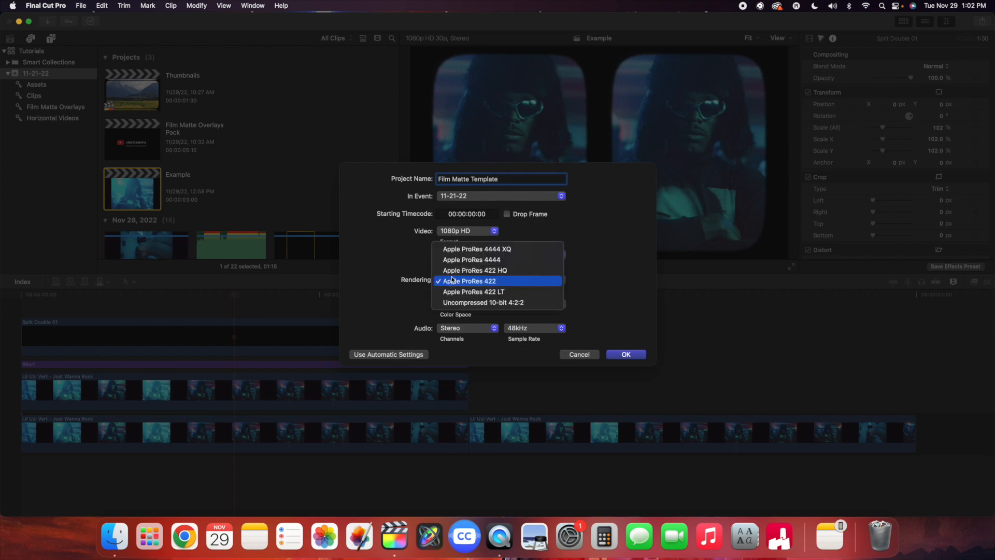
click(453, 263)
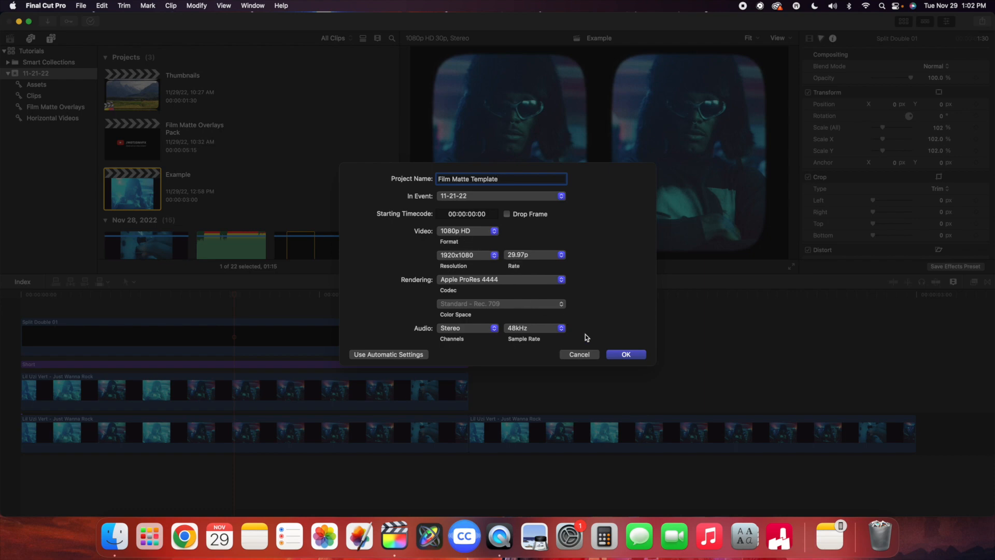
click(621, 354)
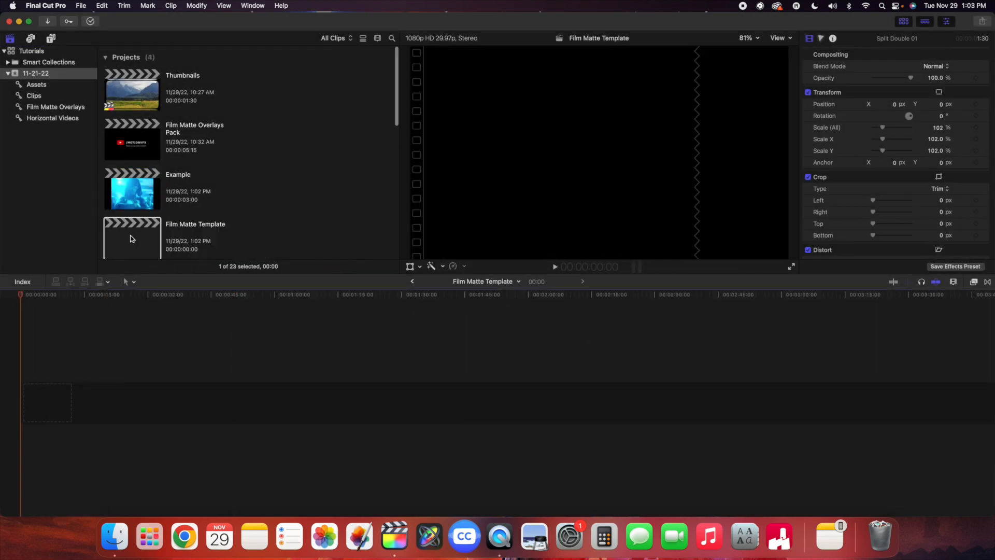
- Copy the second Lil Uzi Vert - Just Wanna Rock clip from the Example project into the Film Matte Template project's timeline
click(138, 199)
double_click(138, 199)
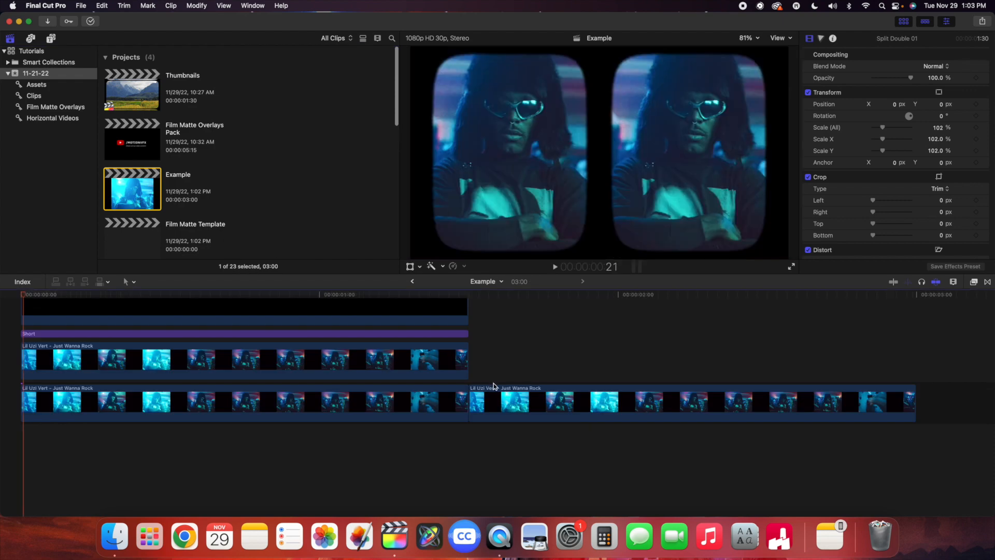
click(540, 405)
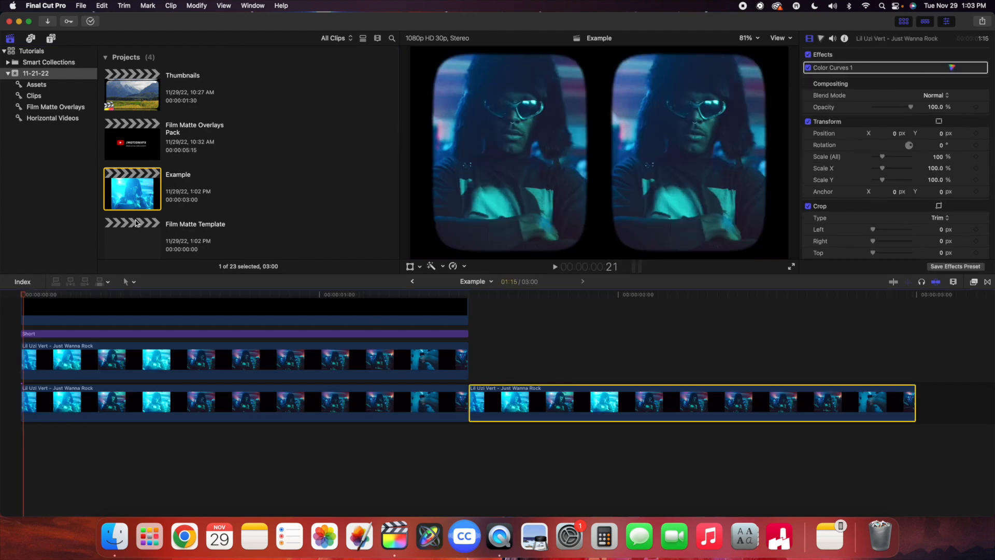
double_click(136, 228)
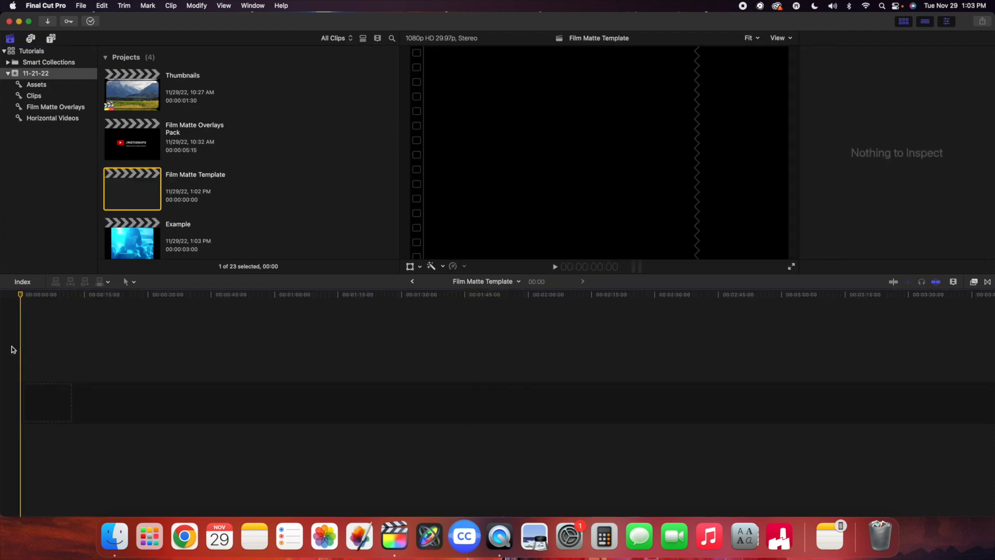
key(super+v)
click(12, 346)
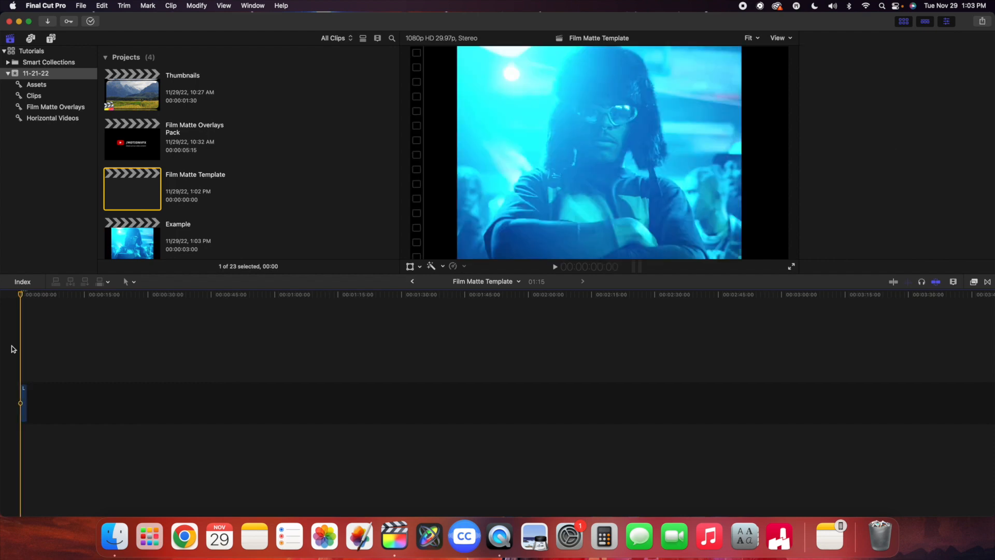
key(shift+z)
click(253, 356)
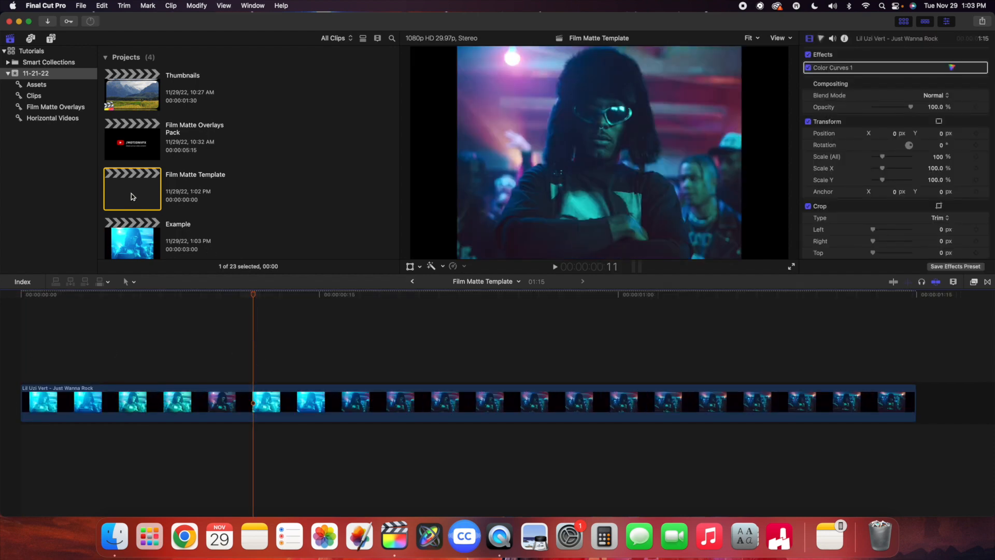
- Scale the Lil Uzi Vert - Just Wanna Rock clip in the Film Matte Template project to 136%
click(278, 399)
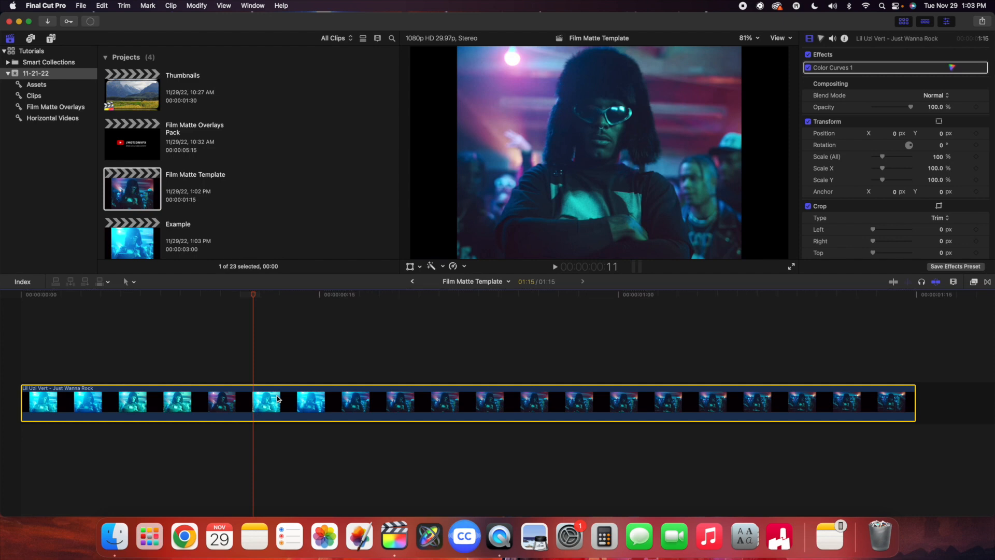
drag(937, 157, 937, 138)
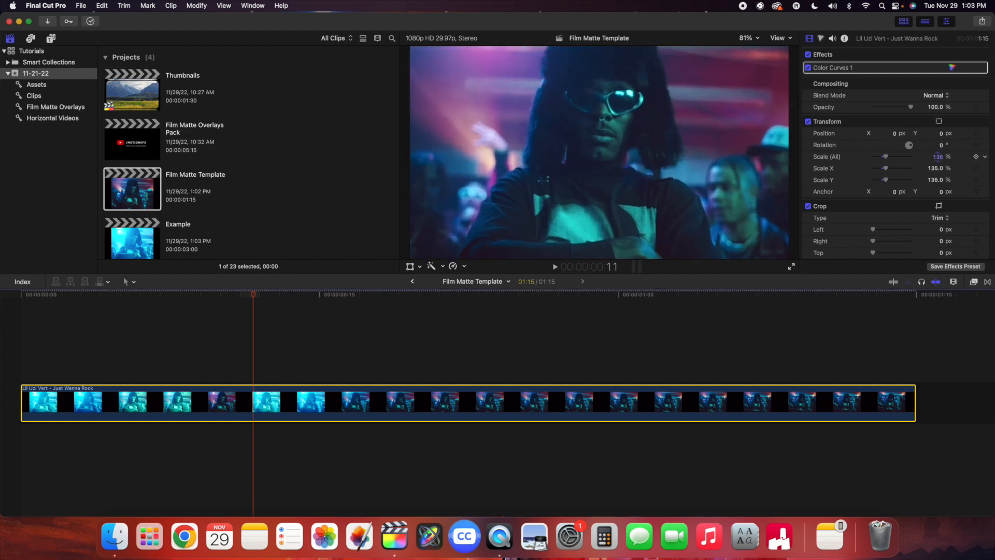
click(251, 366)
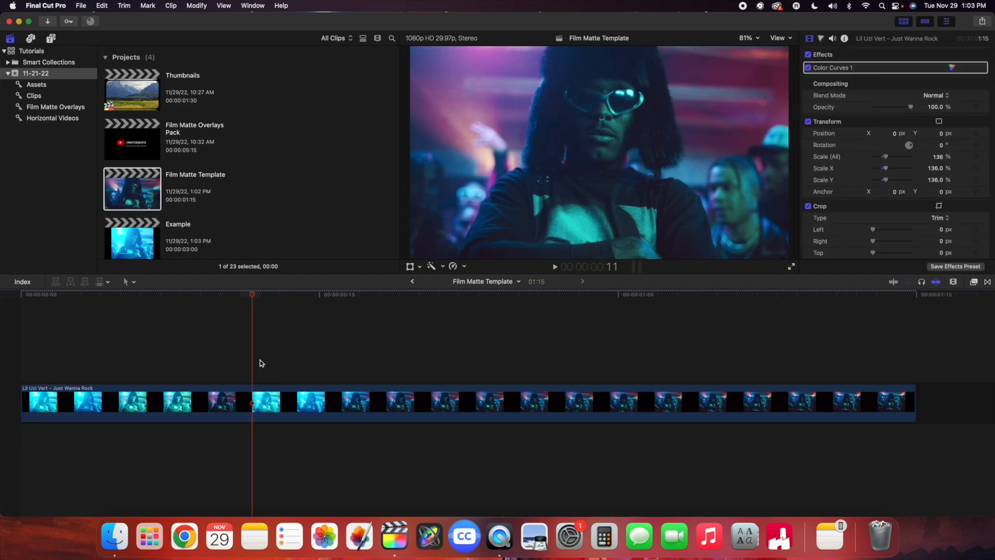
click(259, 362)
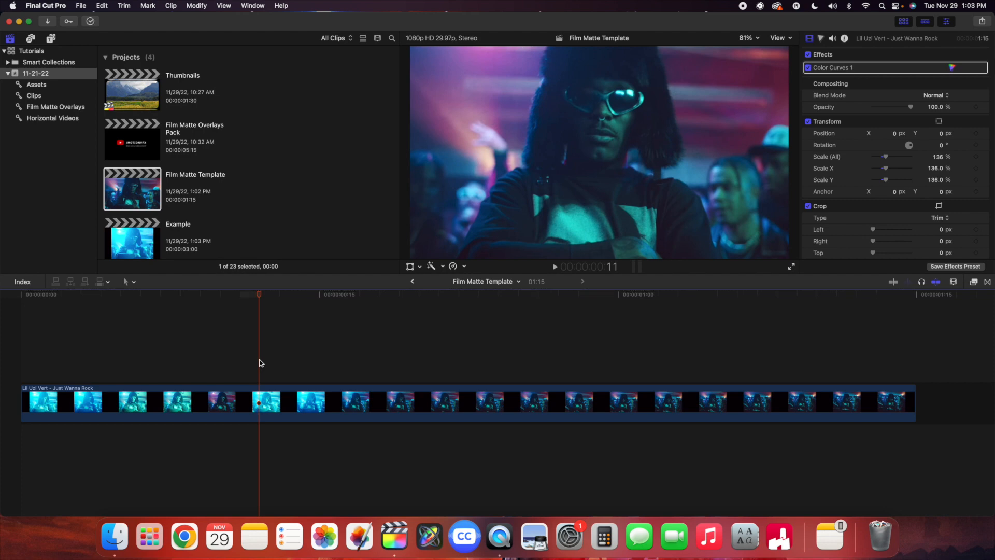
- Add the Custom generator above the Lil Uzi Vert - Just Wanna Rock clip at the start of the timeline
click(16, 333)
click(51, 38)
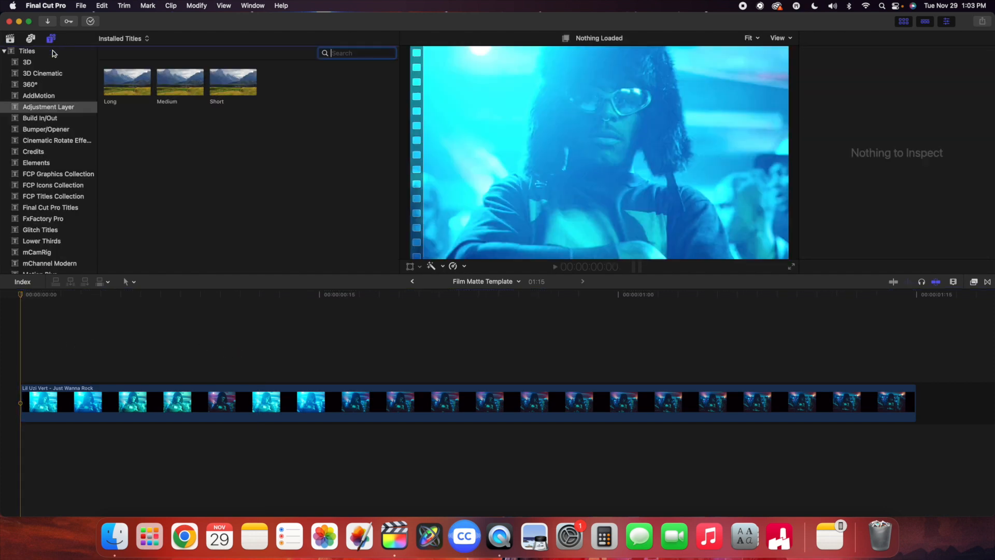
scroll(56, 176, down, 10)
click(53, 148)
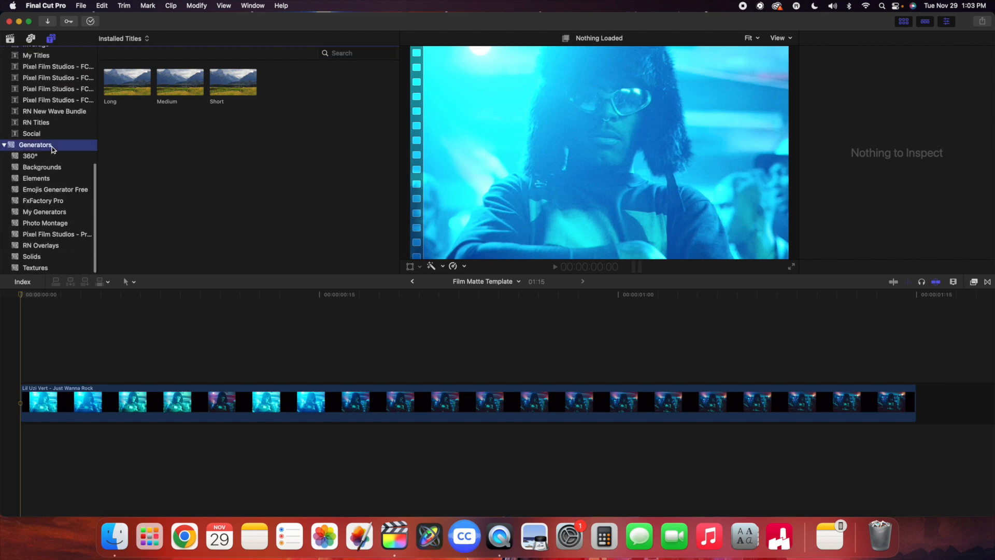
drag(176, 181, 23, 329)
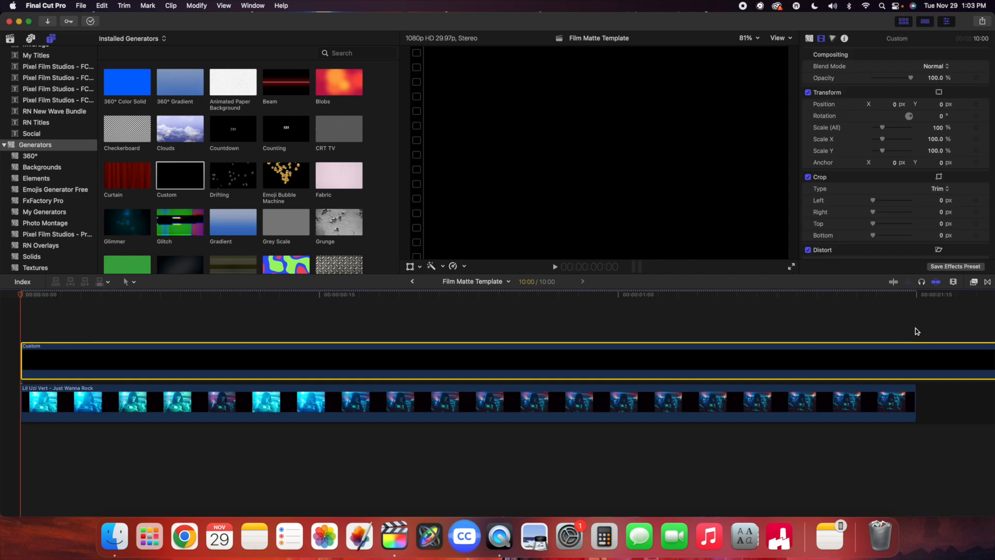
- Trim the end of the Custom generator to match the end of the Lil Uzi Vert - Just Wanna Rock clip
click(916, 331)
click(918, 358)
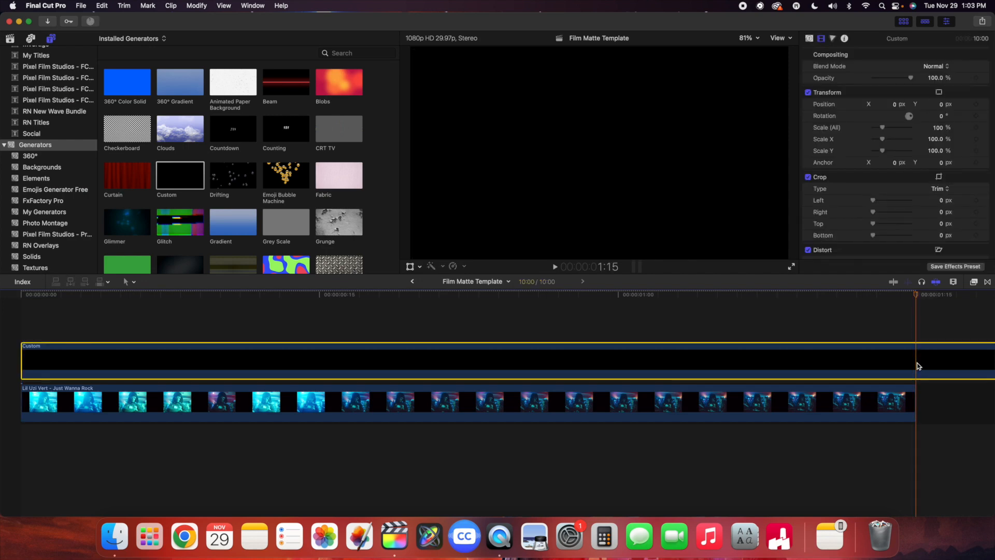
key(alt+])
click(353, 329)
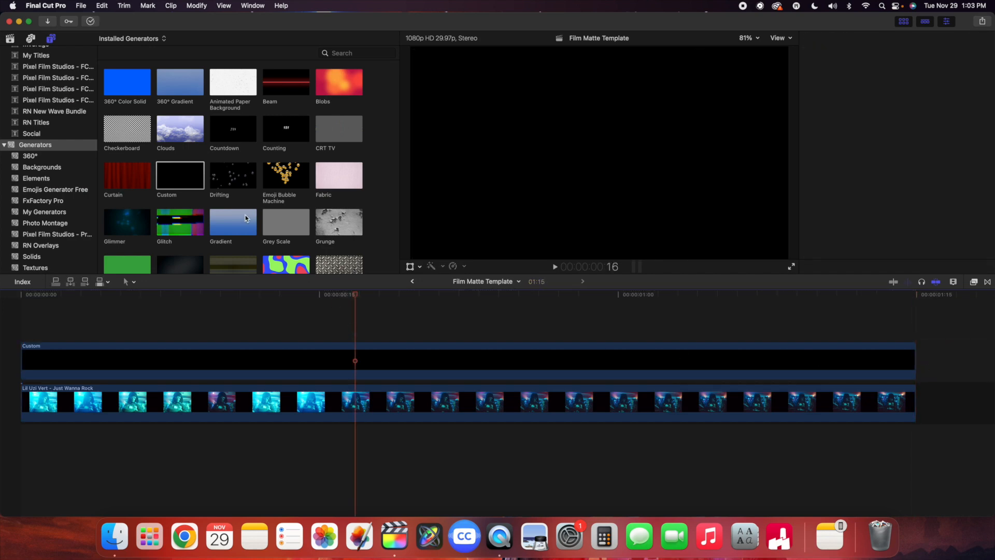
- Return the browser to the event's projects, select Film Matte Template and park the playhead at frame 15 of its timeline
click(10, 38)
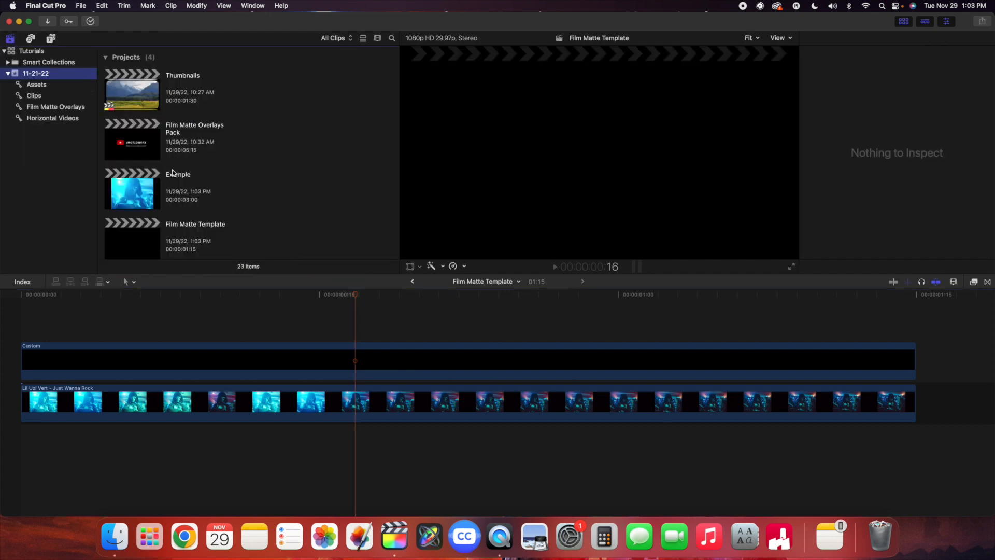
scroll(161, 224, down, 2)
click(153, 215)
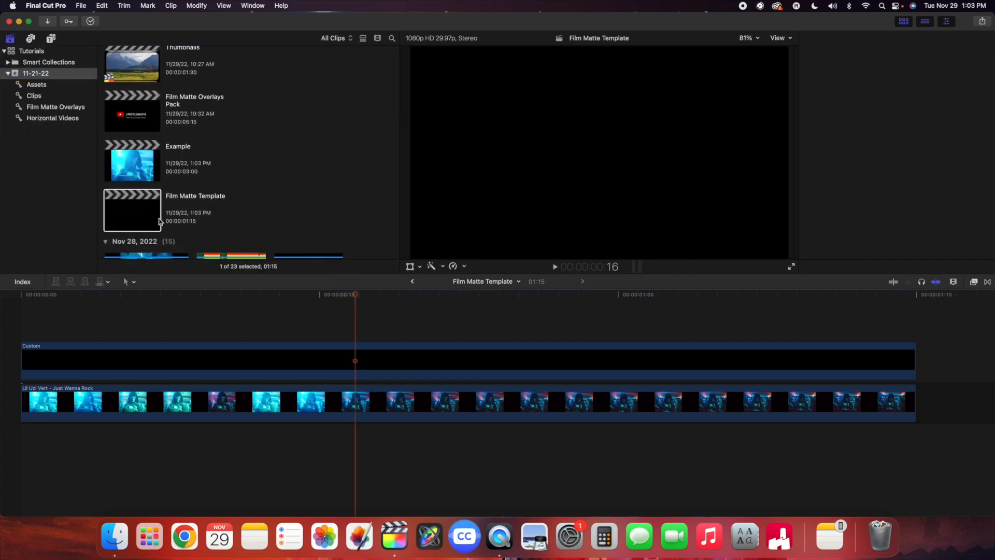
click(326, 338)
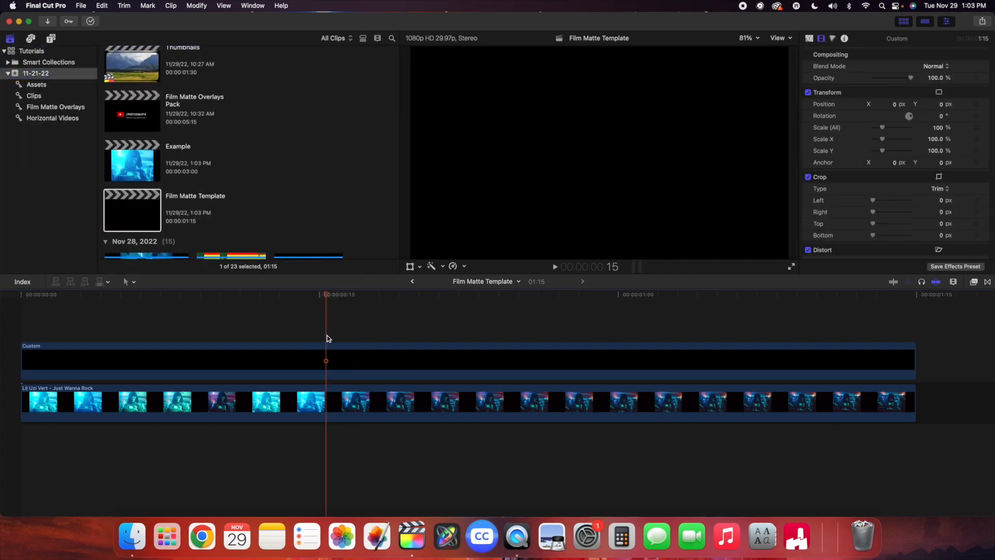
- Search the effects for shape, apply Shape Mask to the Custom generator and close the effects browser
click(973, 282)
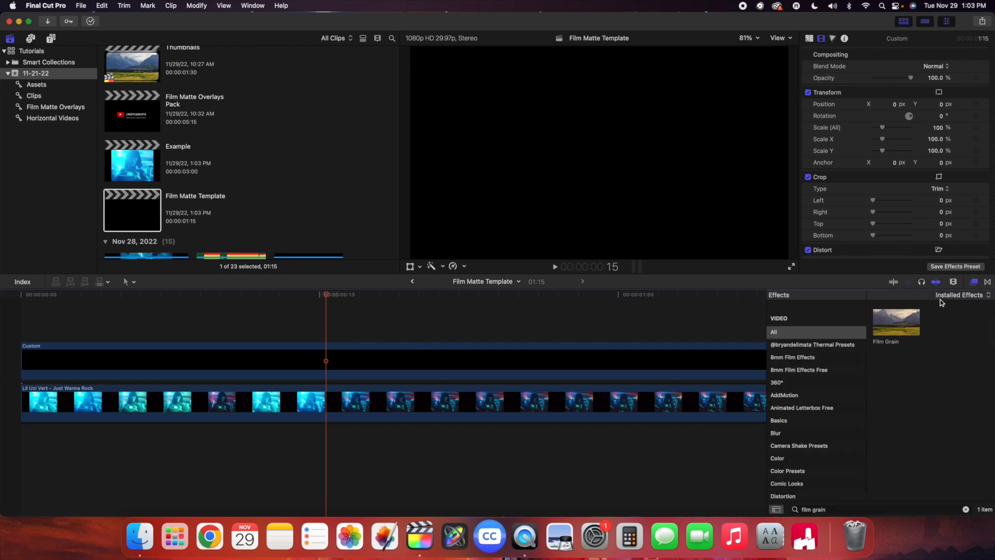
click(867, 507)
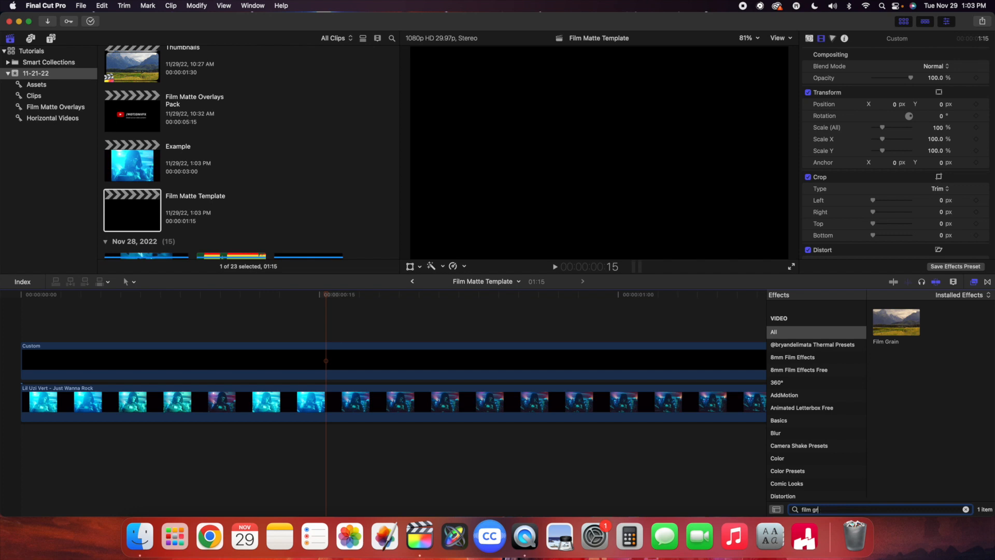
key(BackSpace)
text(shape)
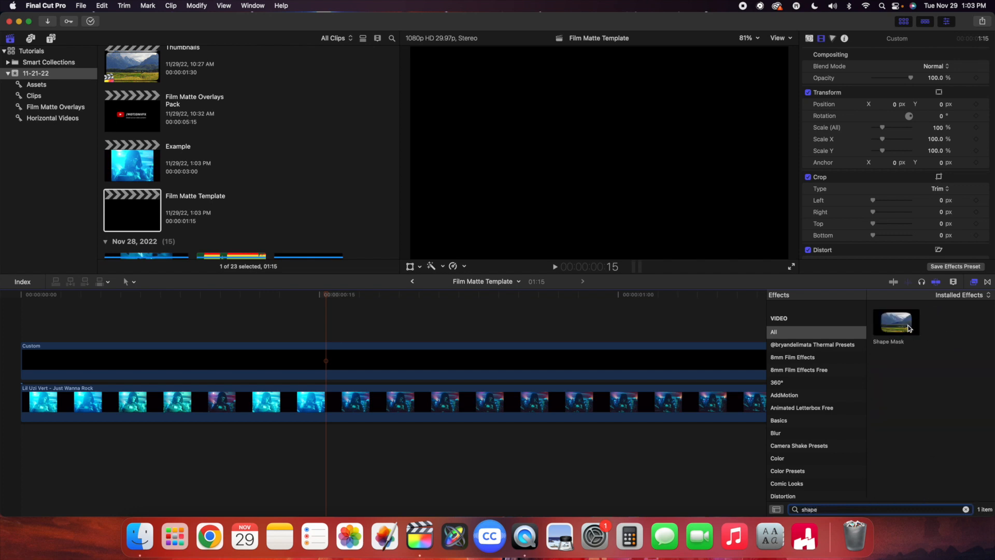
drag(907, 328, 596, 363)
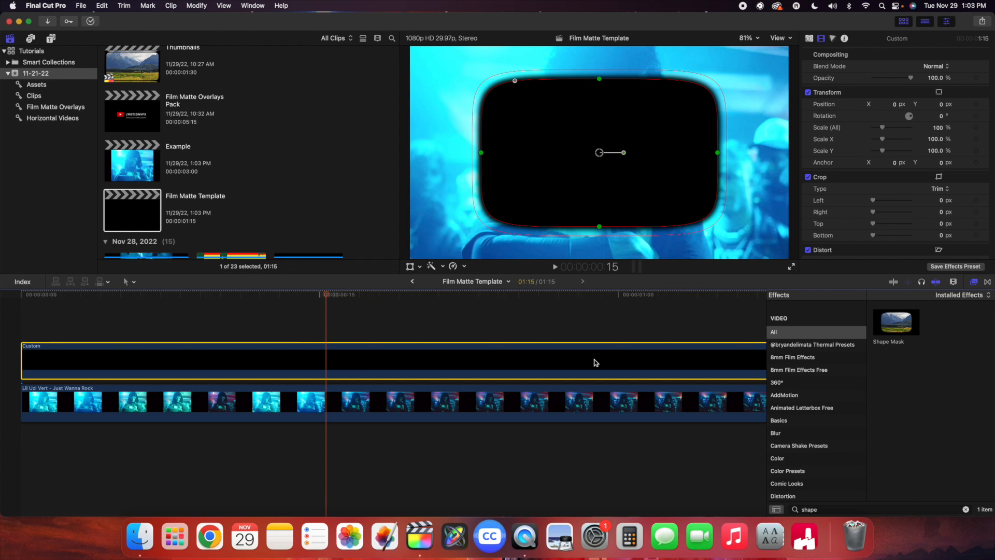
click(973, 283)
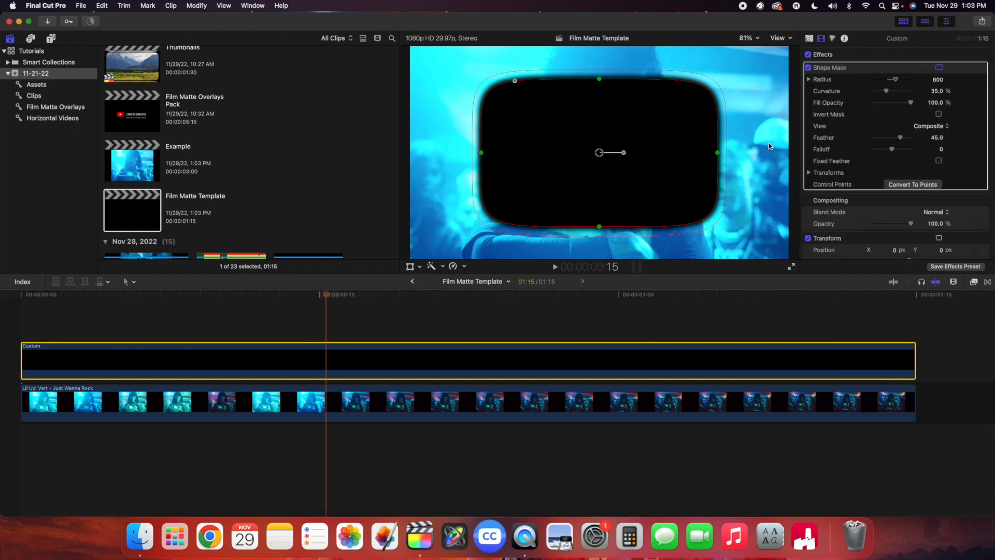
- Set the Shape Mask's feather to 10 and invert the mask
click(937, 138)
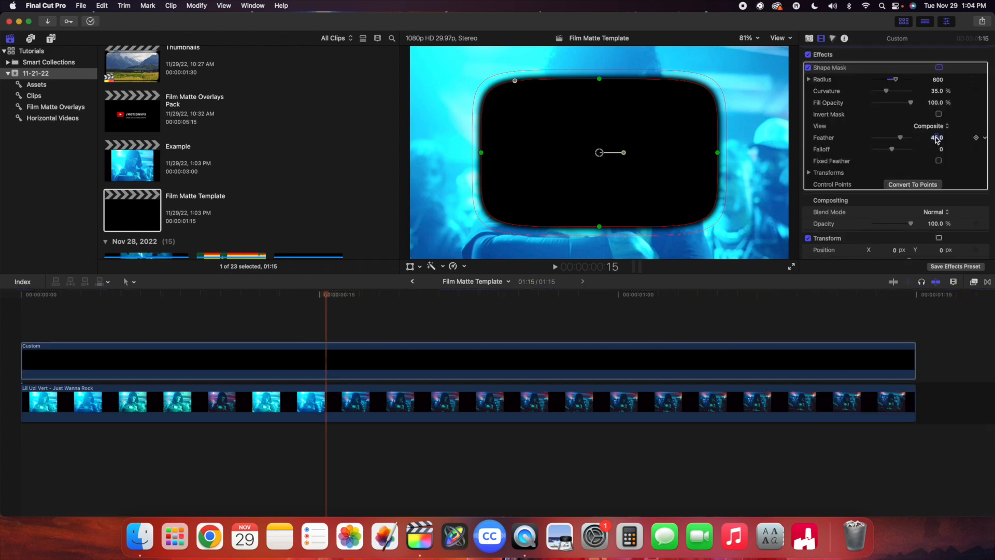
text(10)
key(Return)
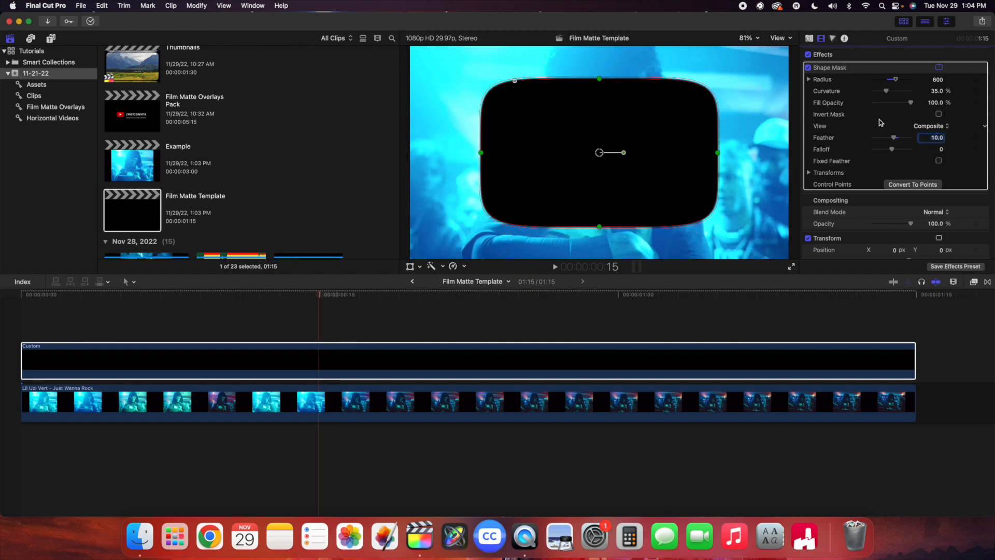
click(939, 114)
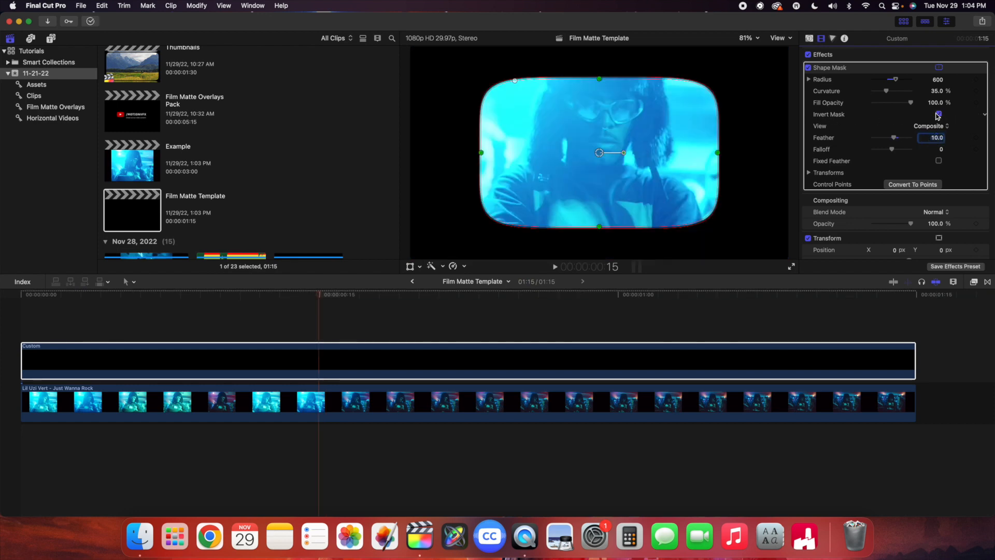
- Reshape the mask into an upright frame with an X radius of 396 and a Y radius of 468
click(810, 174)
click(810, 175)
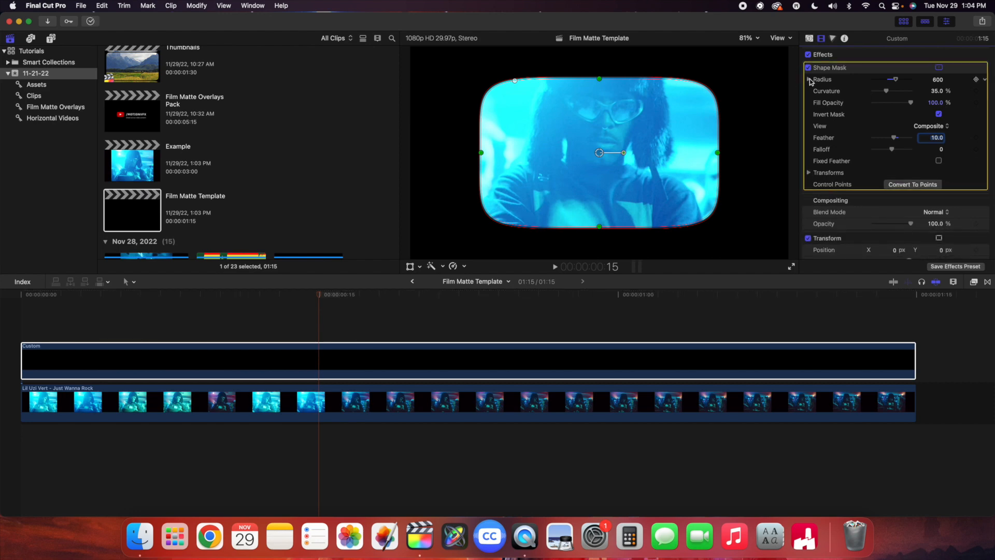
click(809, 79)
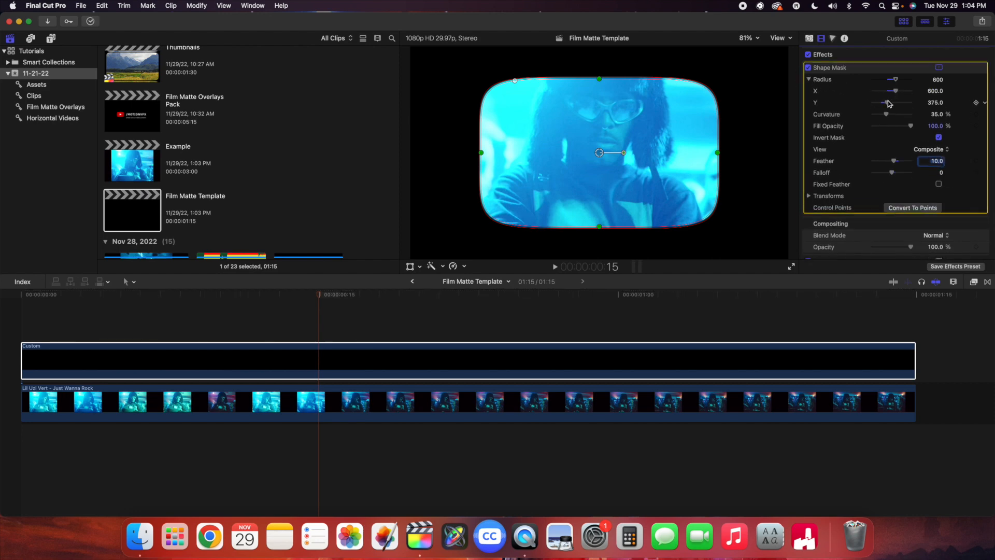
drag(887, 103, 887, 91)
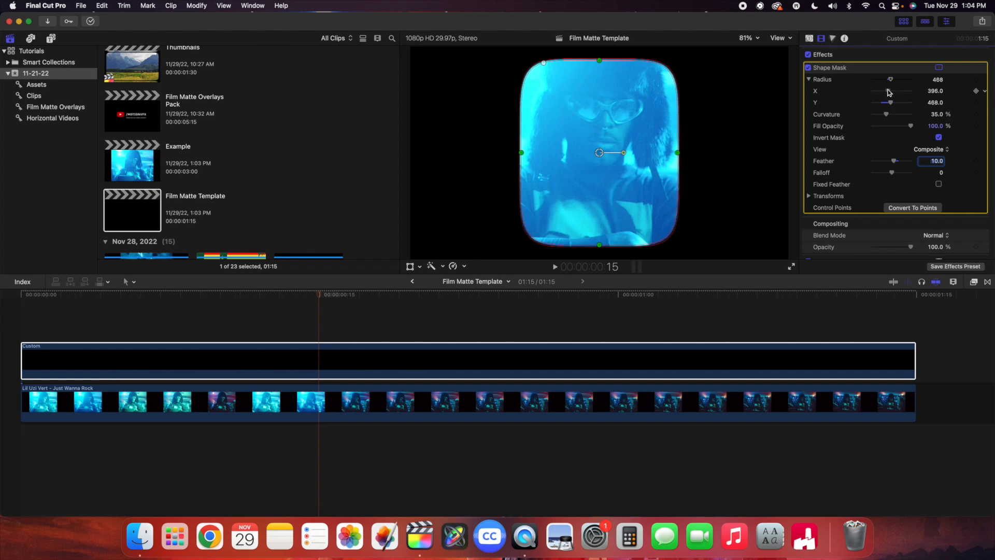
- Set the Shape Mask's curvature to 32%
drag(937, 117, 935, 116)
click(935, 115)
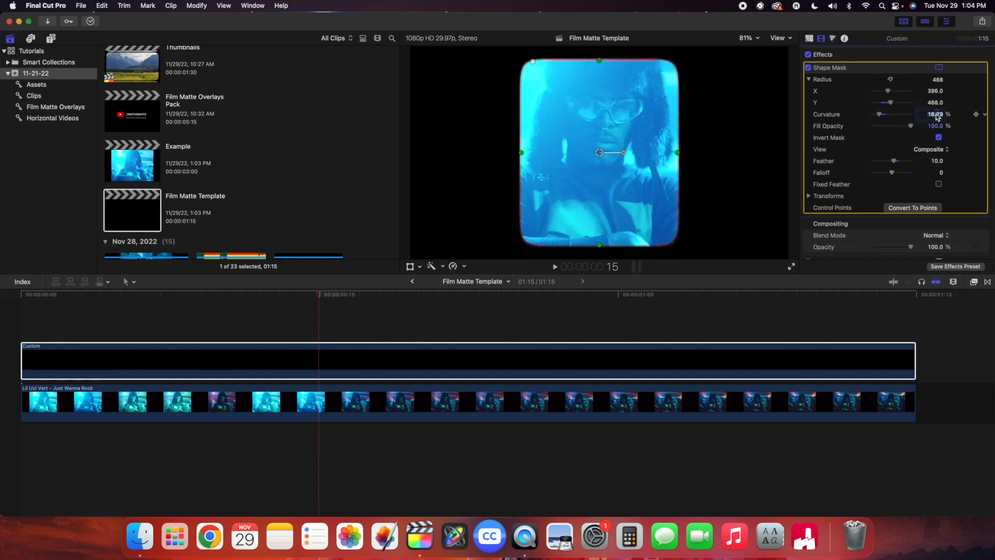
text(32)
key(Return)
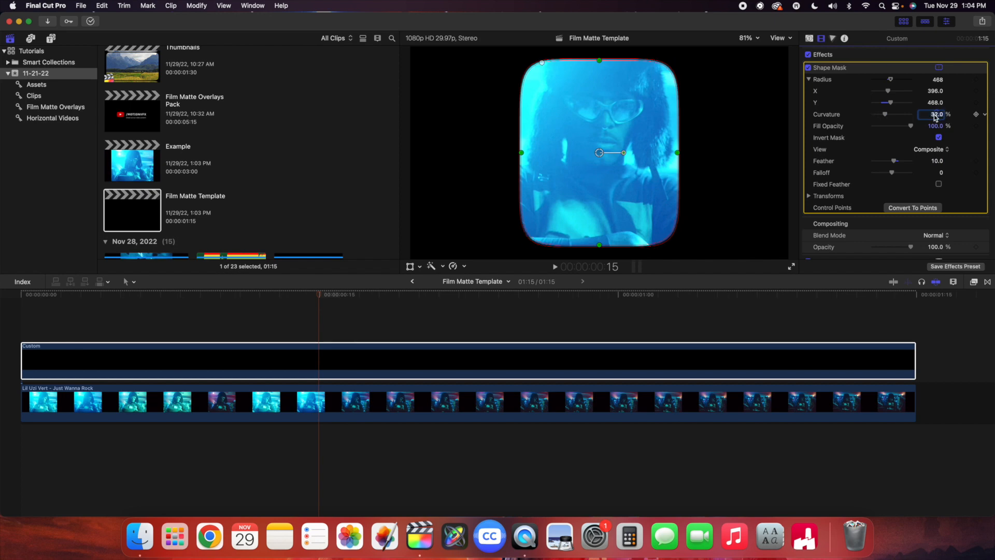
- Move the Shape Mask to the left half of the picture, at an X position of about -456 px
click(808, 197)
scroll(855, 181, down, 2)
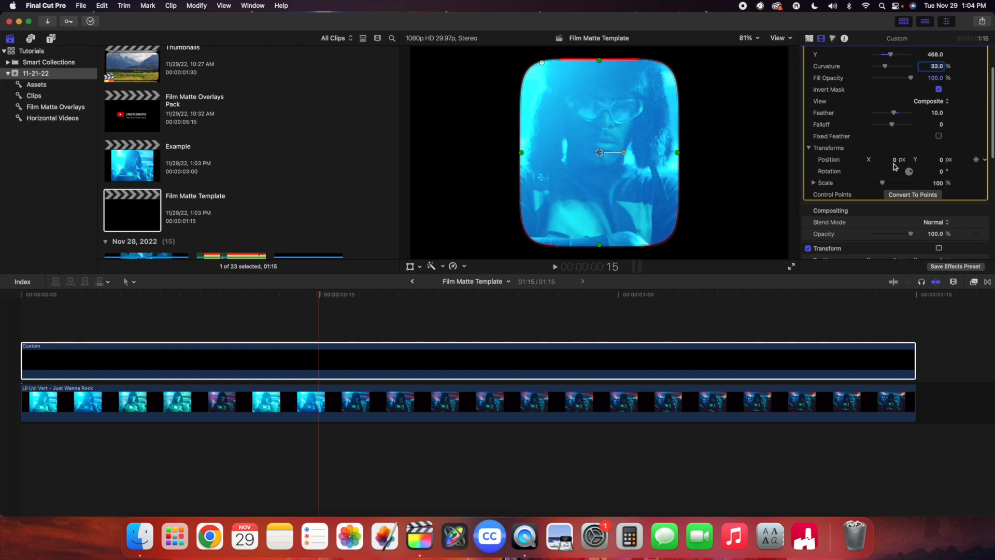
drag(895, 161, 893, 161)
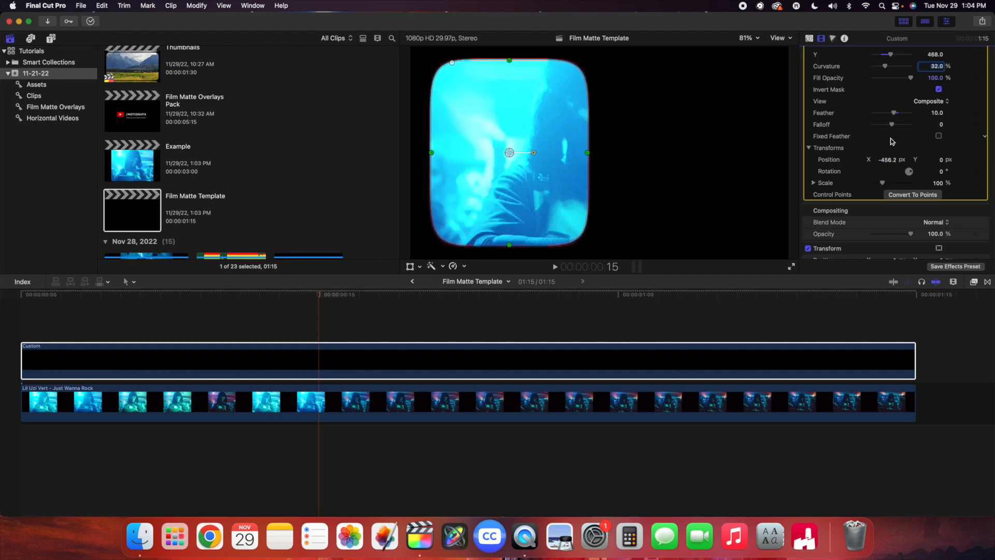
scroll(940, 85, up, 2)
click(321, 325)
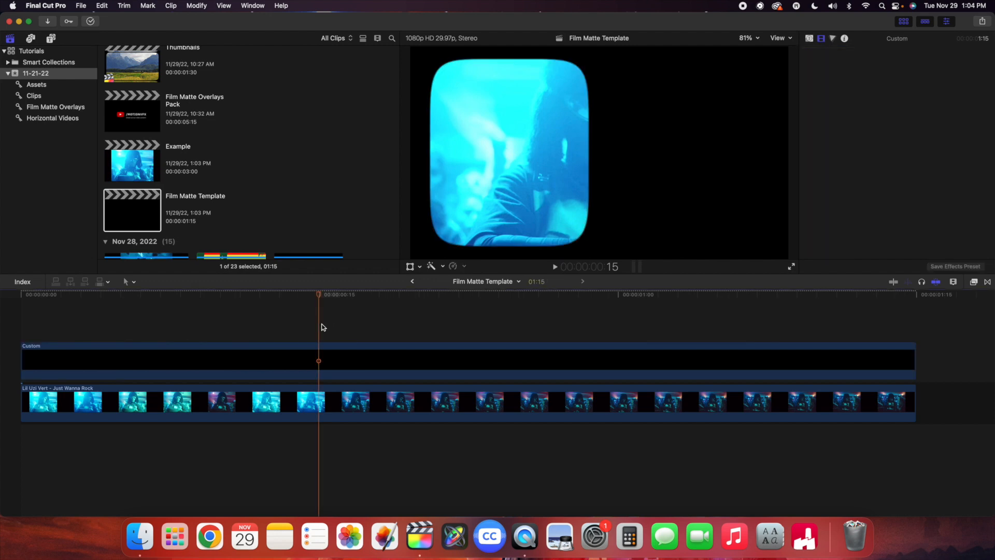
- Copy the Custom generator's Shape Mask and paste it back onto the same generator as a second effect
click(320, 357)
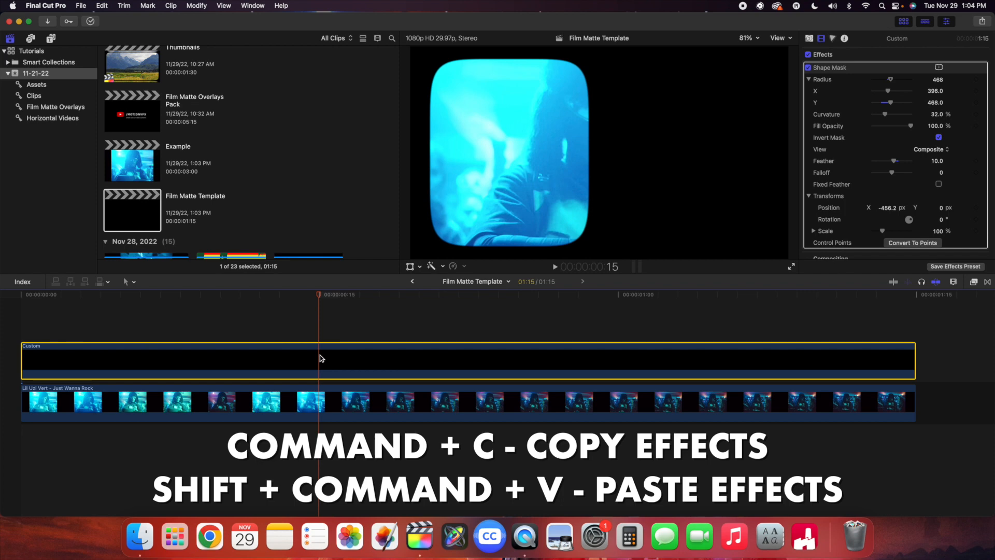
key(shift+cmd+v)
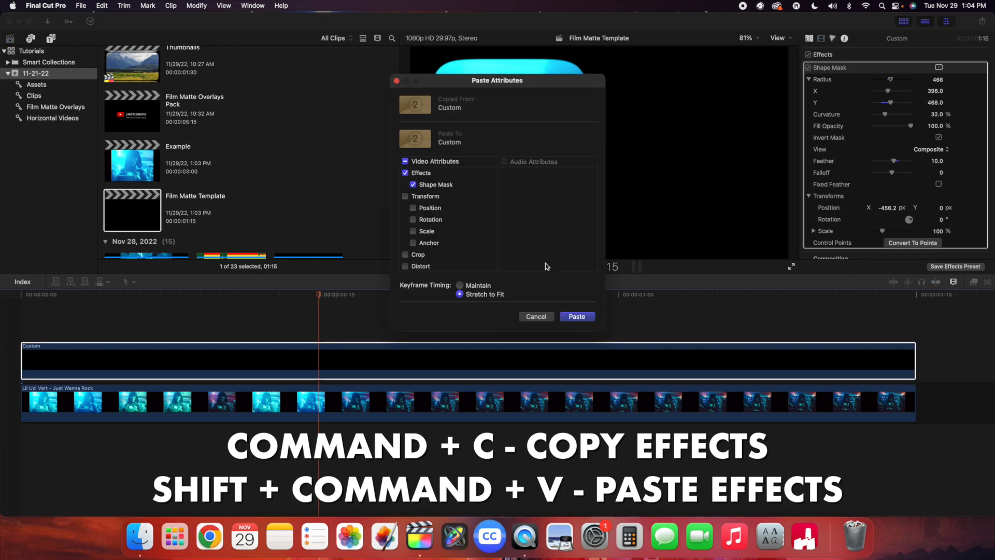
click(584, 319)
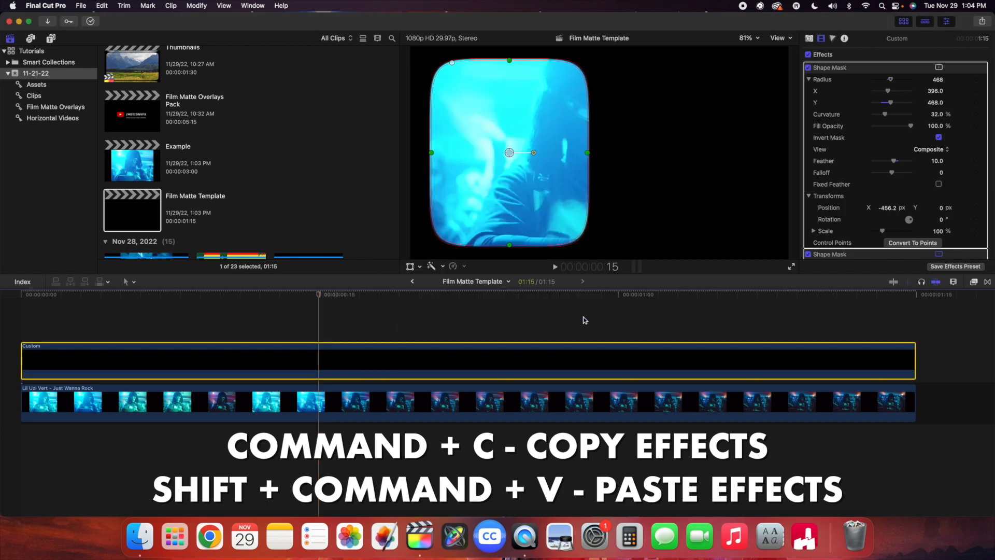
- Move the second Shape Mask to the right half of the picture, at an X position of about 455 px, and deselect the generator
scroll(886, 188, down, 10)
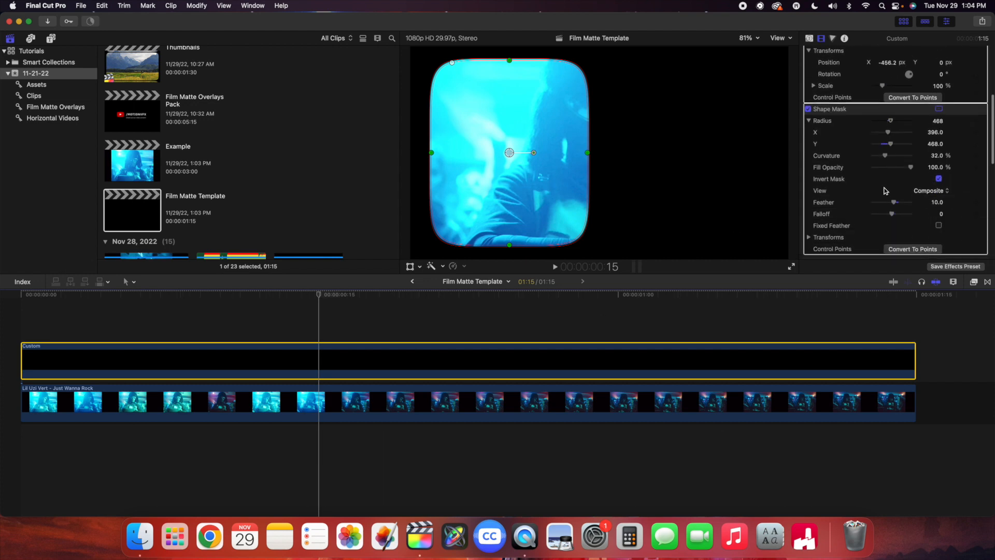
click(871, 162)
scroll(872, 162, up, 5)
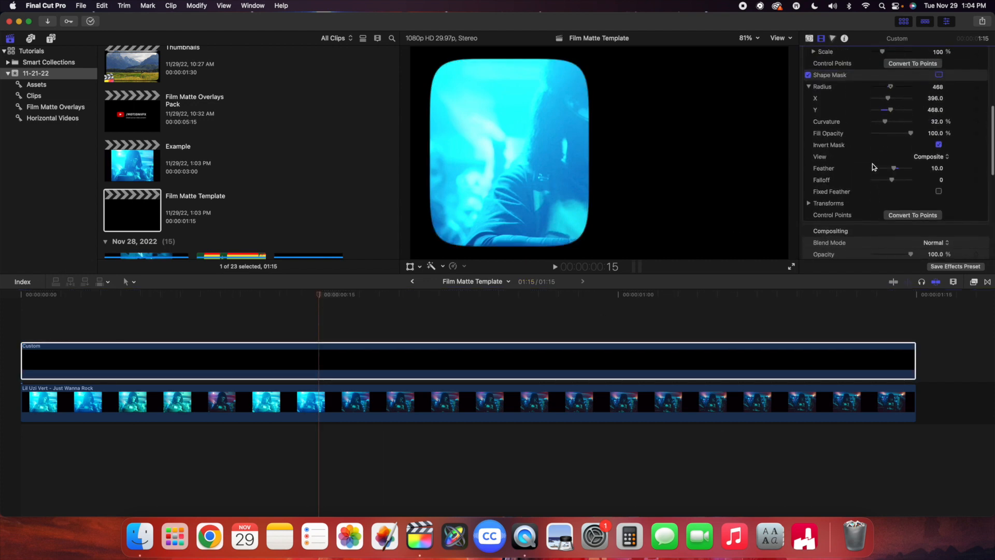
click(385, 352)
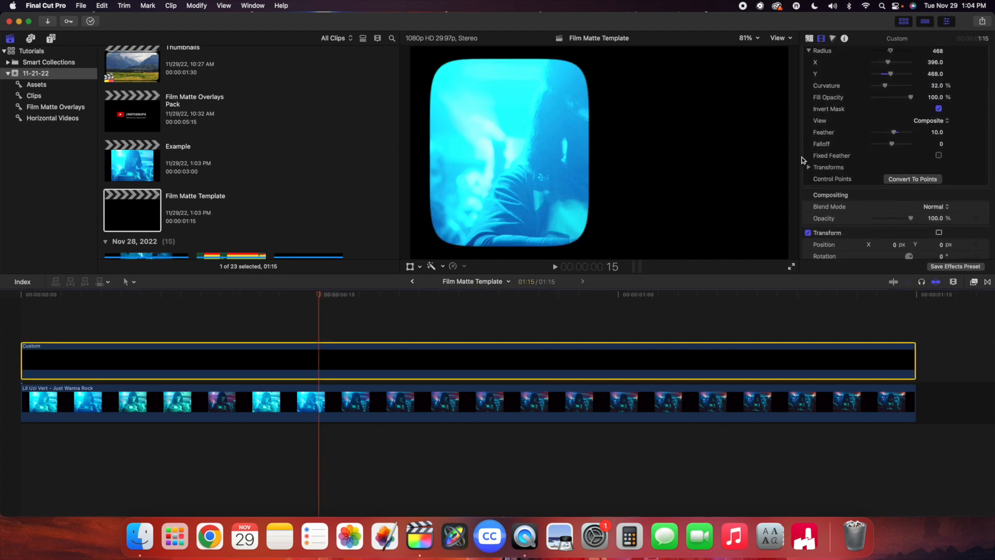
scroll(831, 169, up, 6)
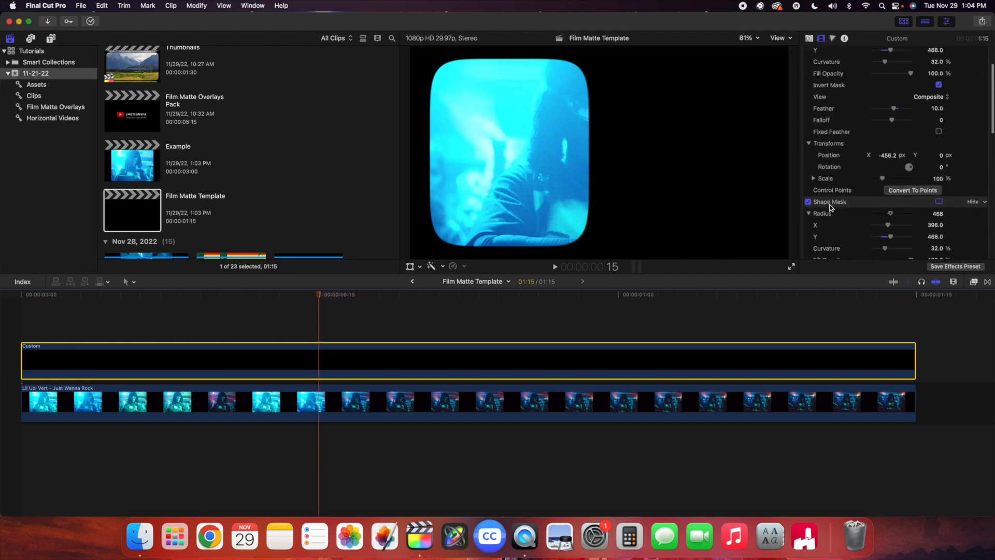
scroll(830, 209, down, 6)
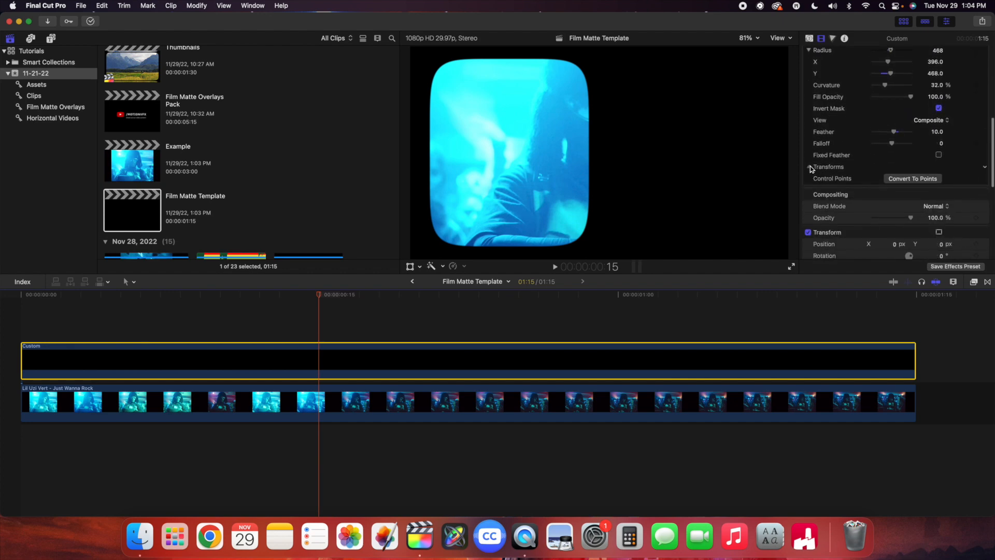
click(810, 166)
drag(892, 178, 887, 178)
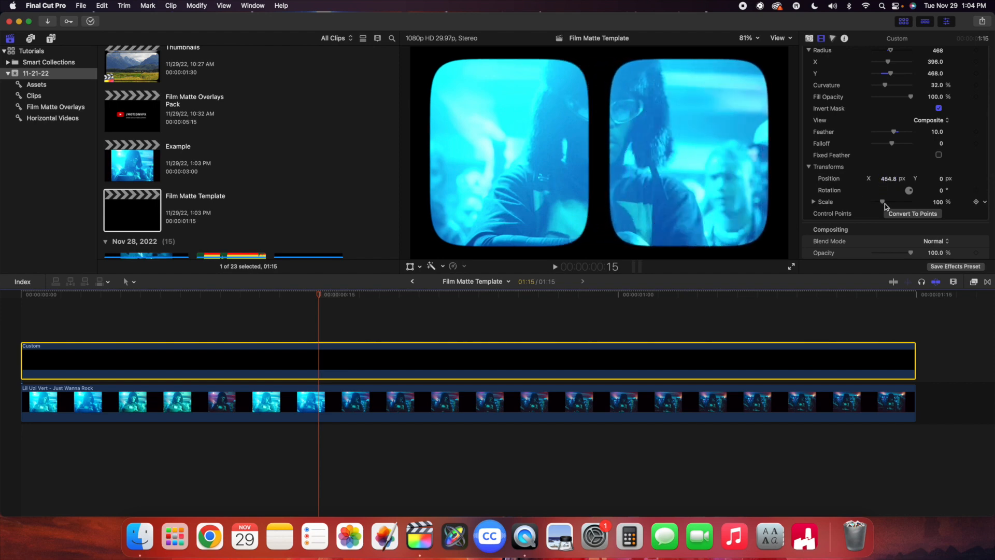
scroll(869, 197, up, 5)
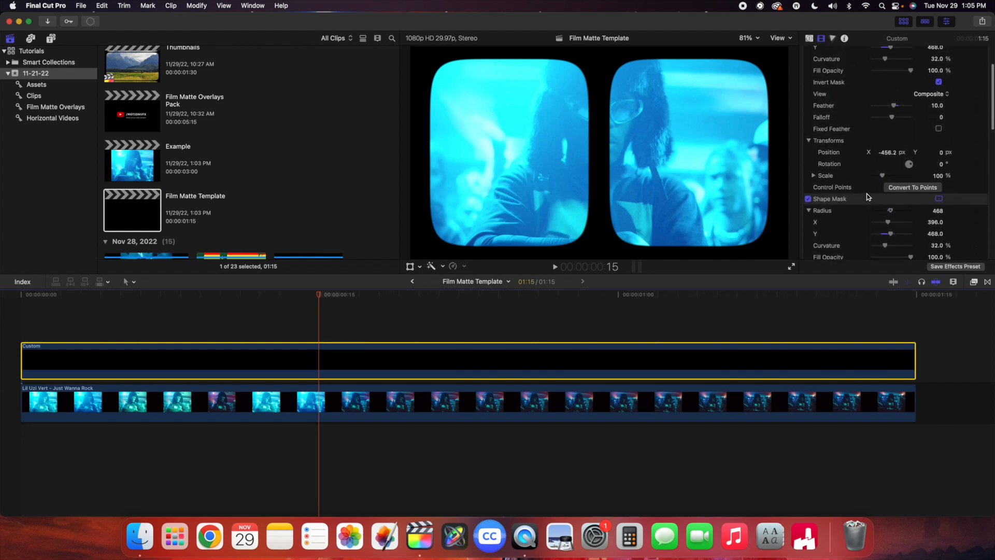
scroll(869, 197, up, 3)
click(313, 336)
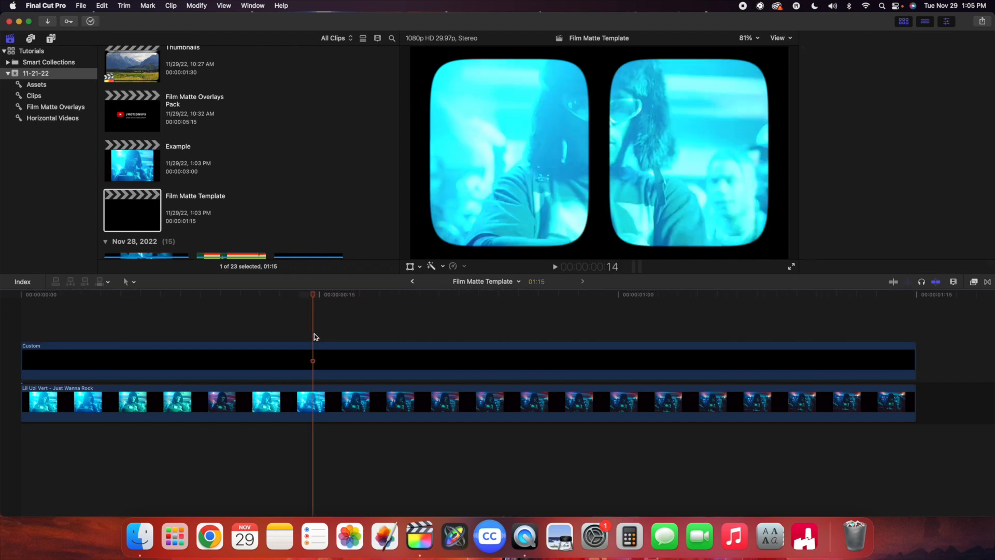
- Turn the Custom generator into a compound clip named Film Matte Template Shape in the 11-21-22 event
click(336, 358)
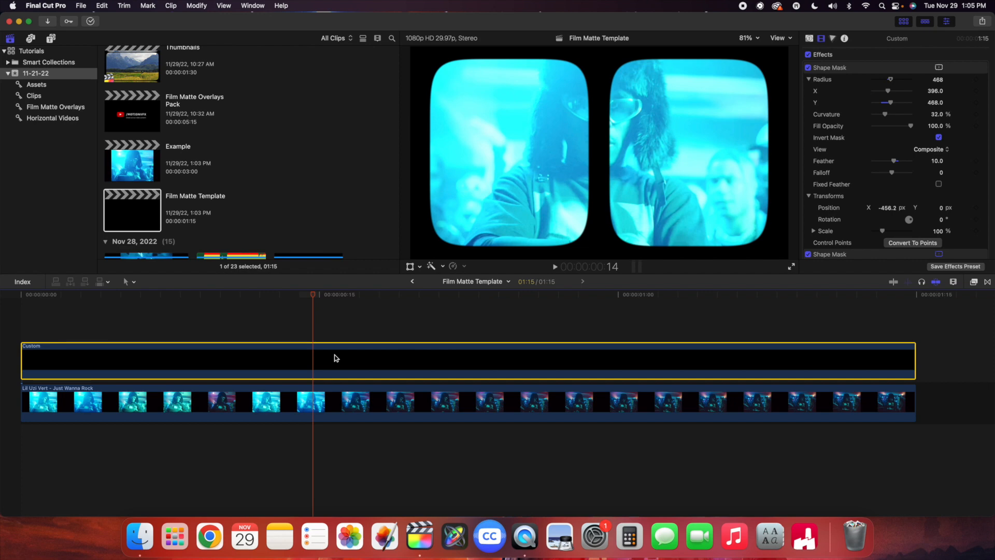
key(alt+g)
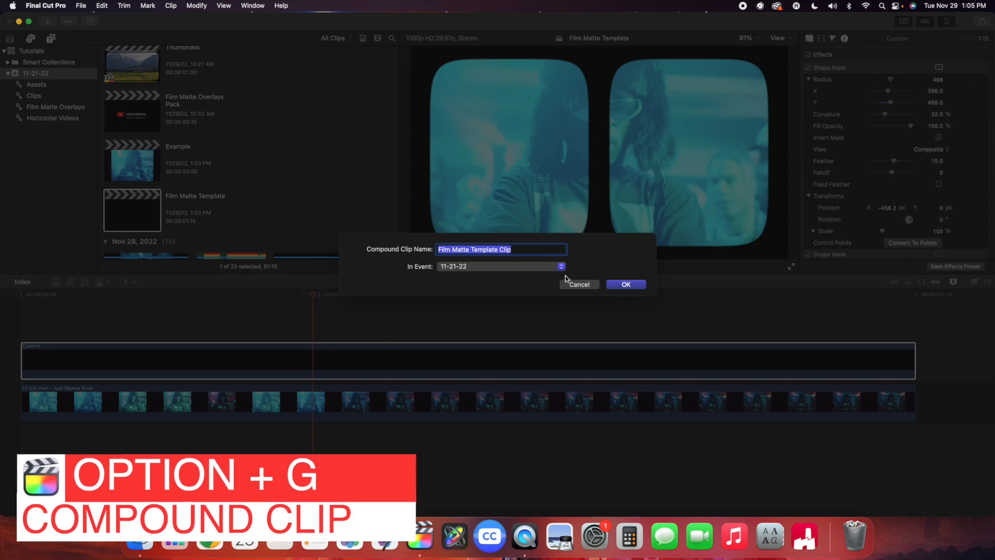
click(539, 251)
key(BackSpace)
key(BackSpace)
key(BackSpace)
key(BackSpace)
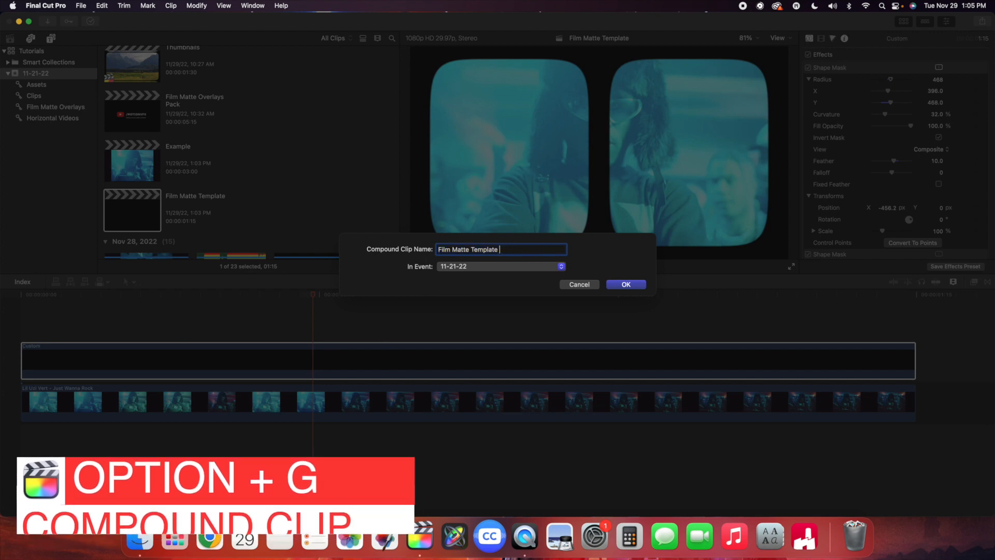
text(Shape)
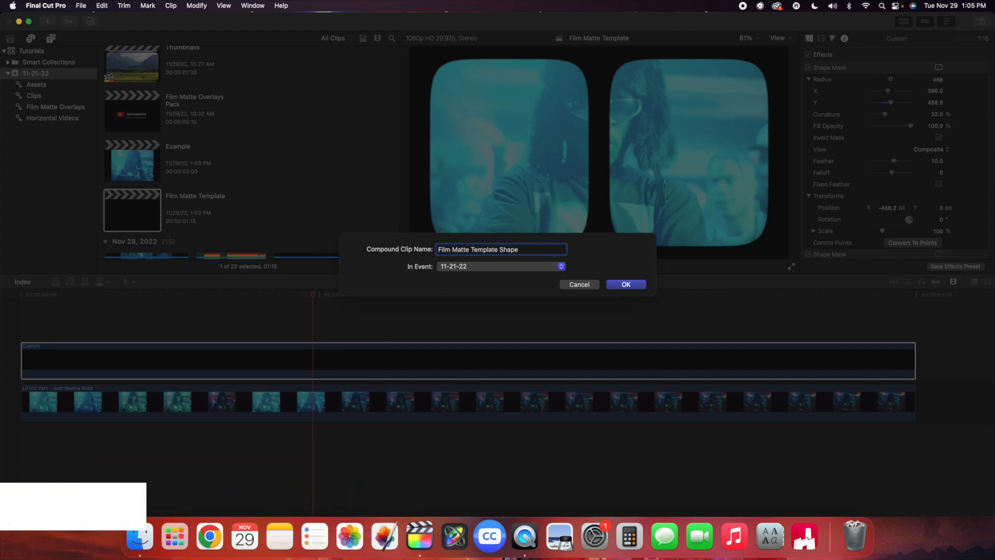
key(Return)
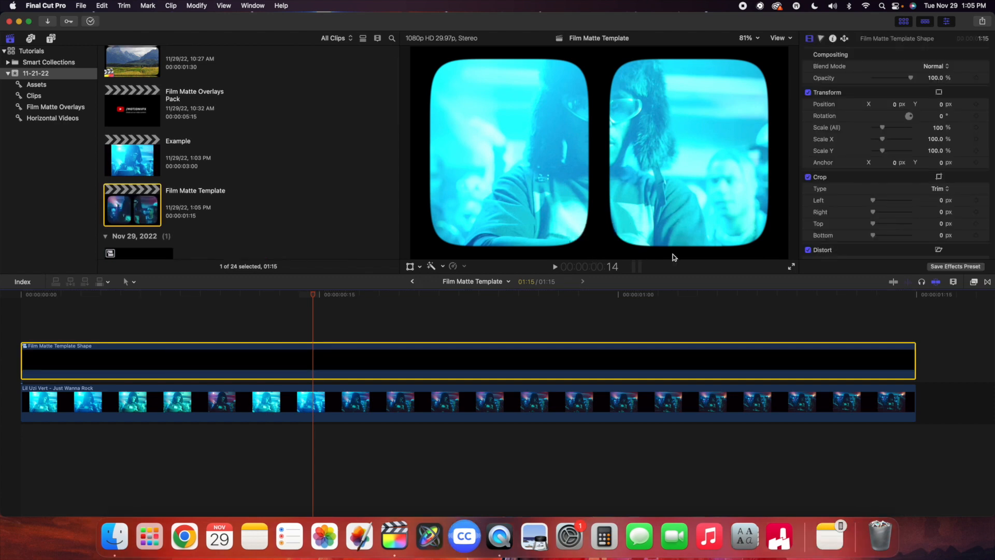
- Find the Crystallize effect and apply it to the Film Matte Template Shape compound clip
click(973, 282)
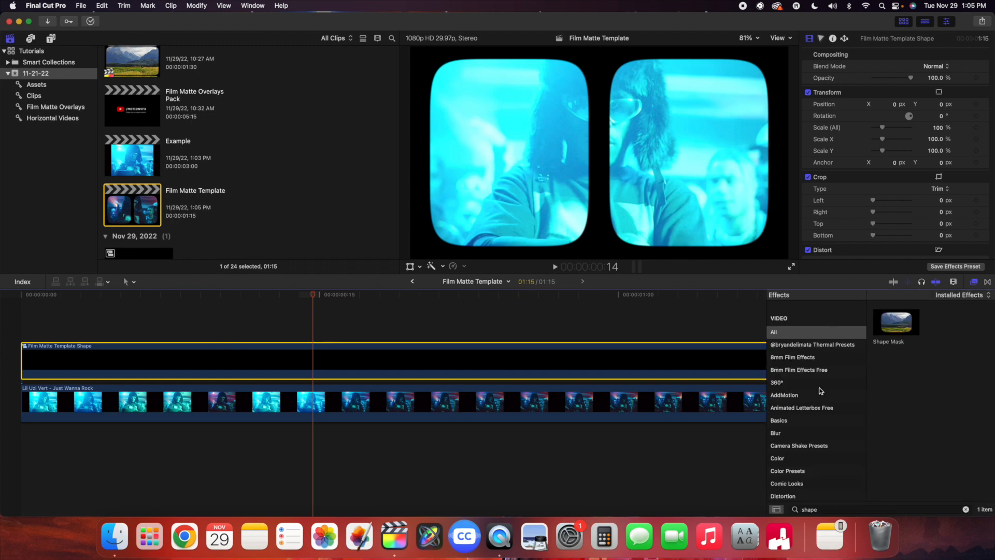
click(830, 509)
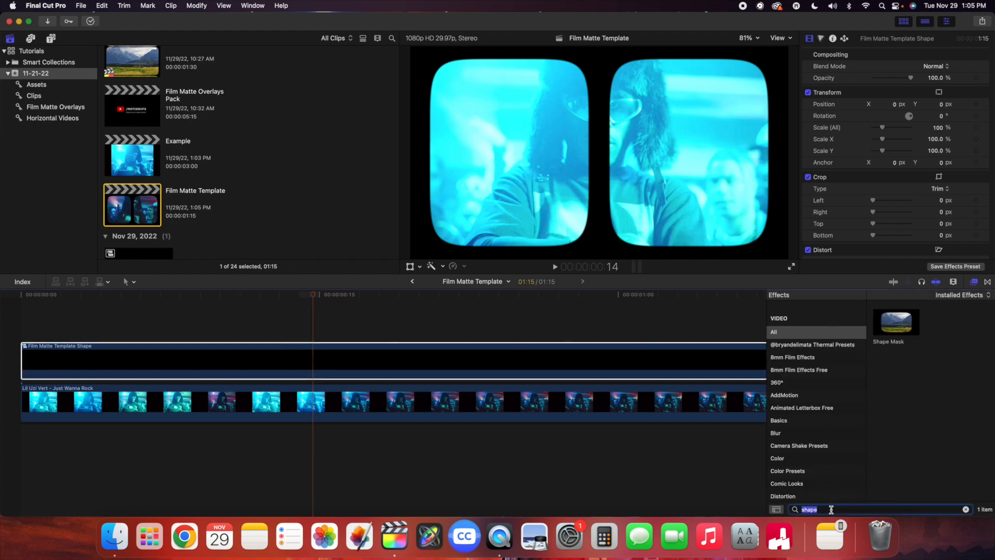
text(cry)
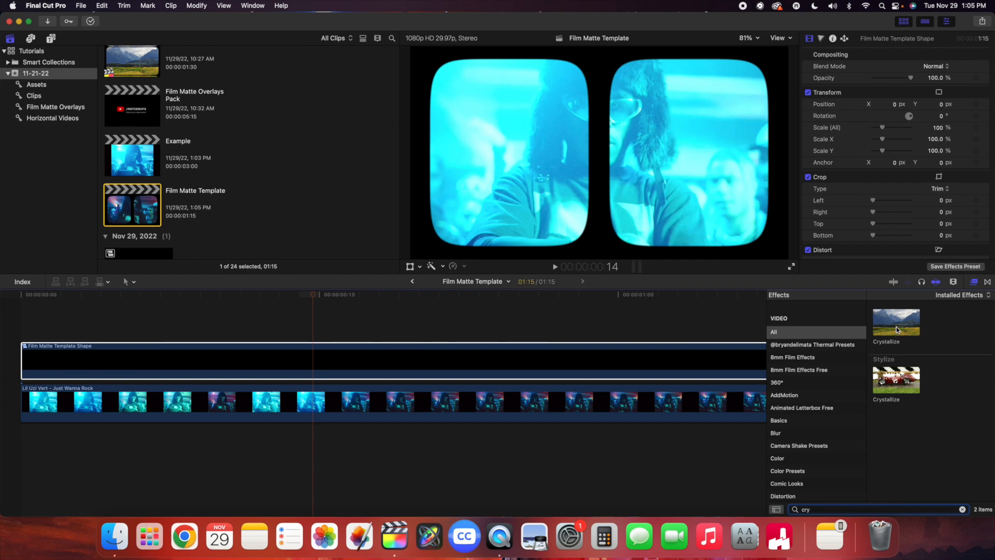
drag(897, 328, 450, 355)
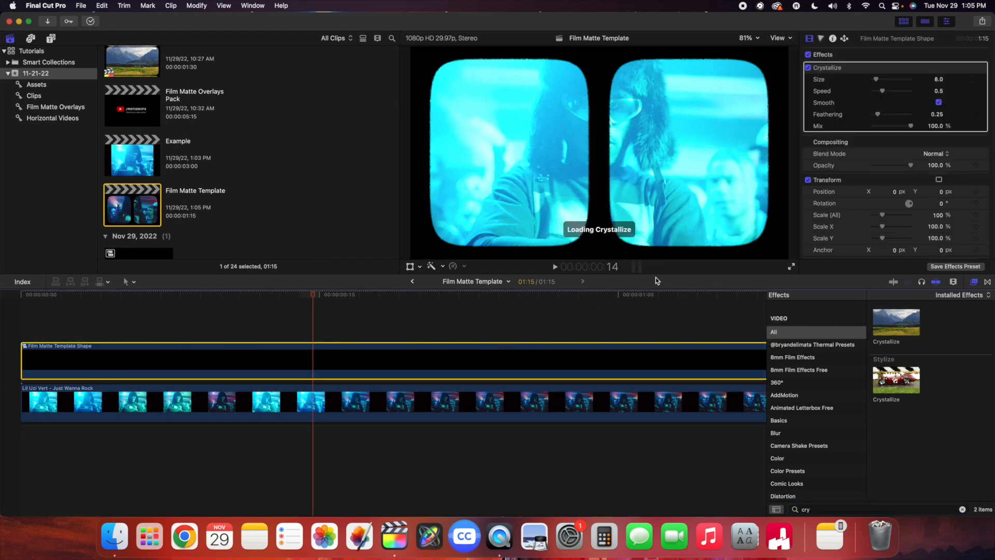
click(974, 282)
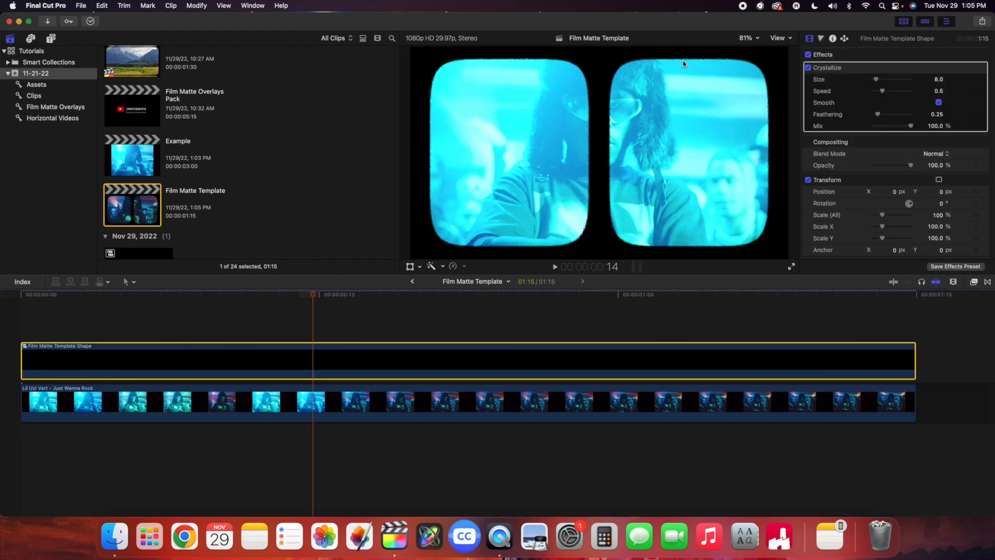
- Set the Crystallize effect's speed to 0 and play the timeline from the start
click(937, 90)
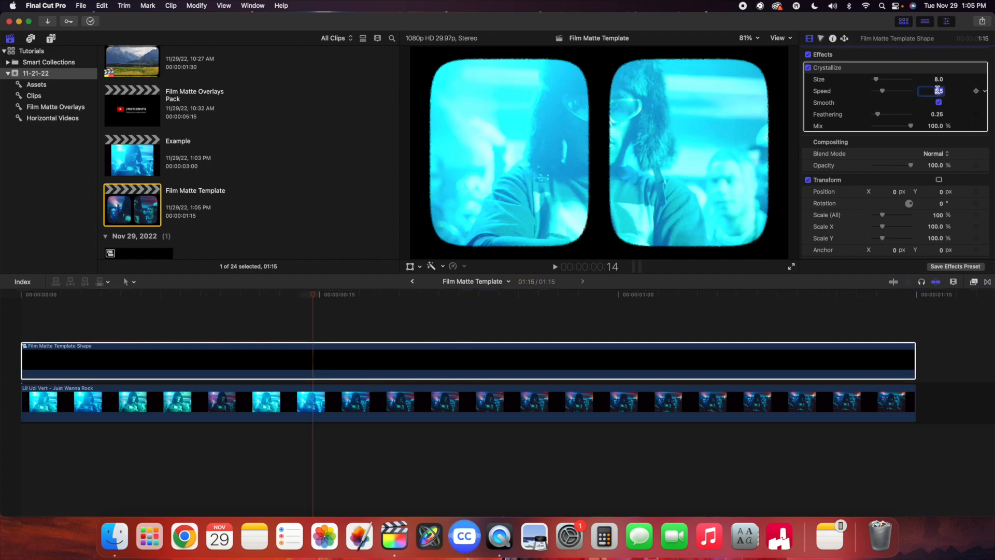
text(0)
key(Return)
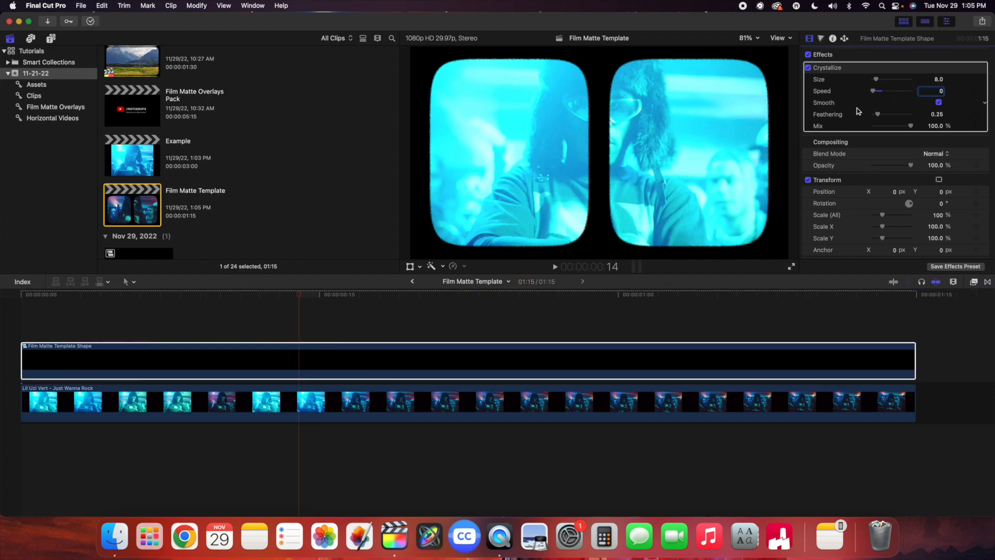
click(310, 366)
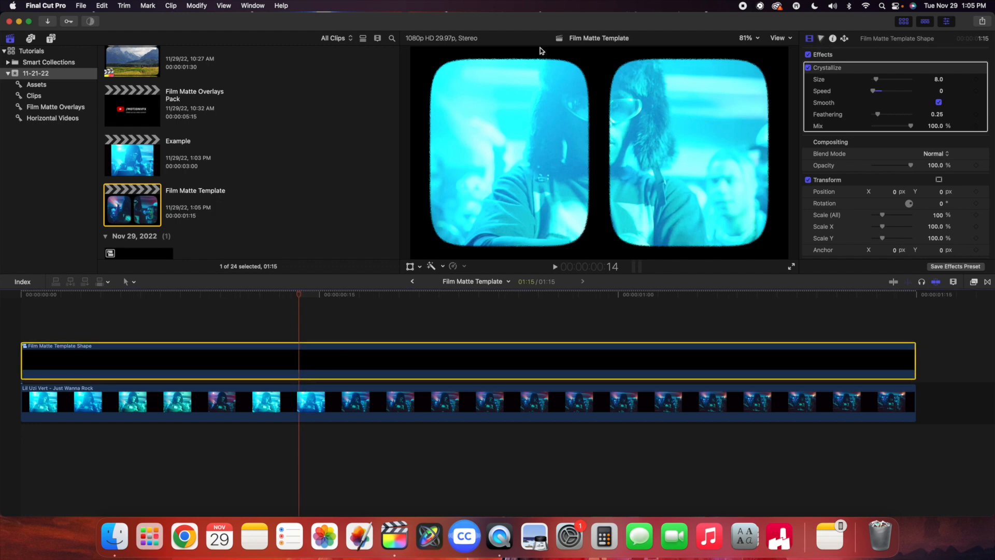
click(20, 325)
key(space)
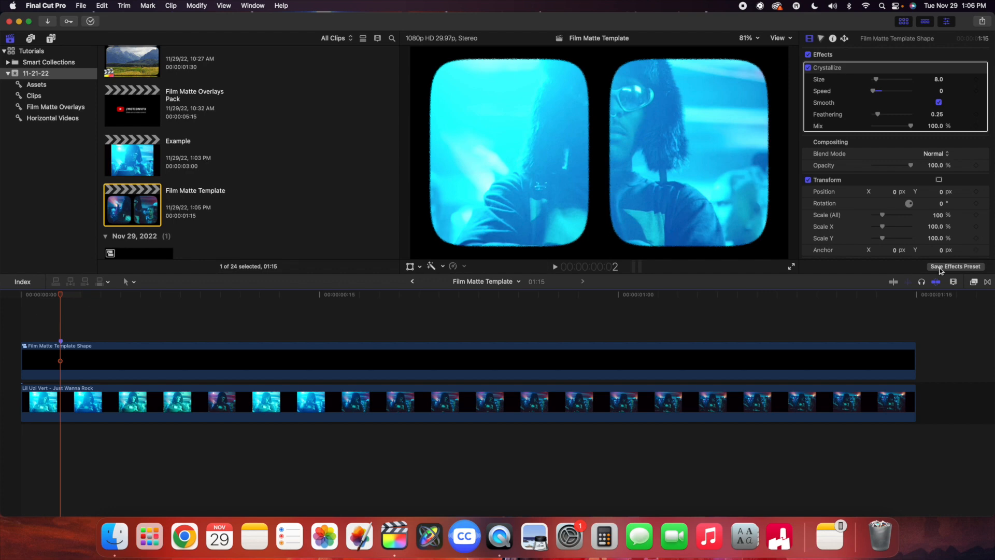
- Find the Gaussian blur effect and add it to the Film Matte Template Shape compound clip
click(973, 281)
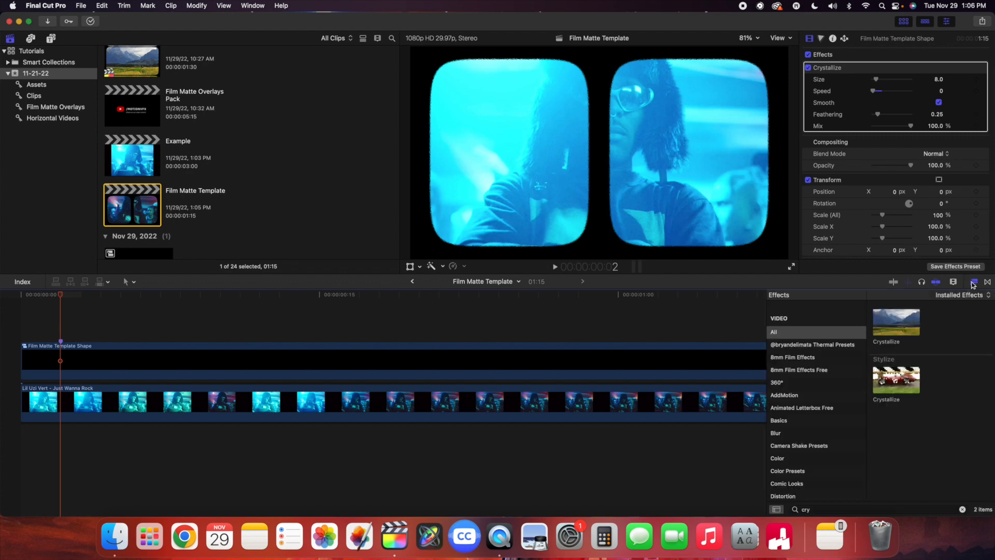
click(838, 508)
text(c)
text(au)
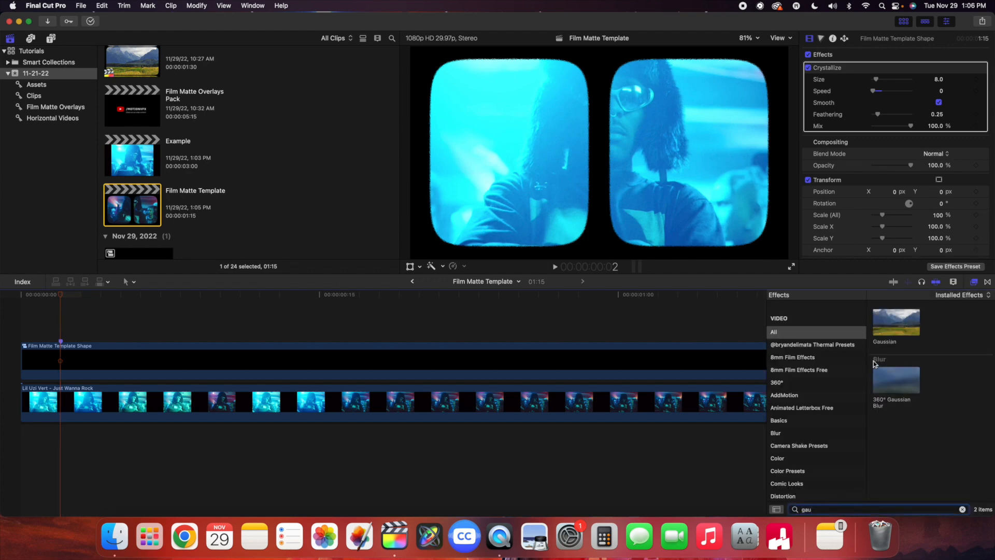
drag(894, 330, 401, 364)
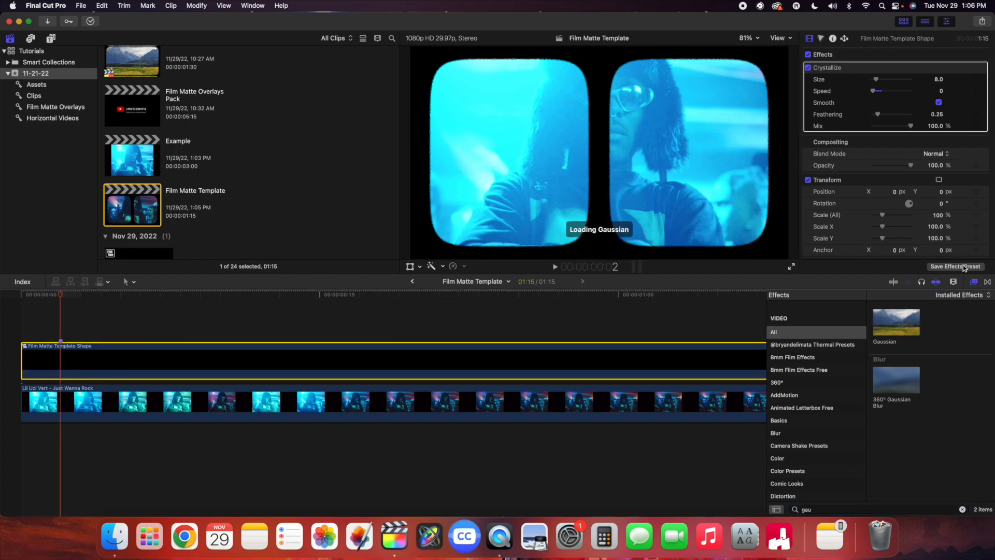
click(974, 282)
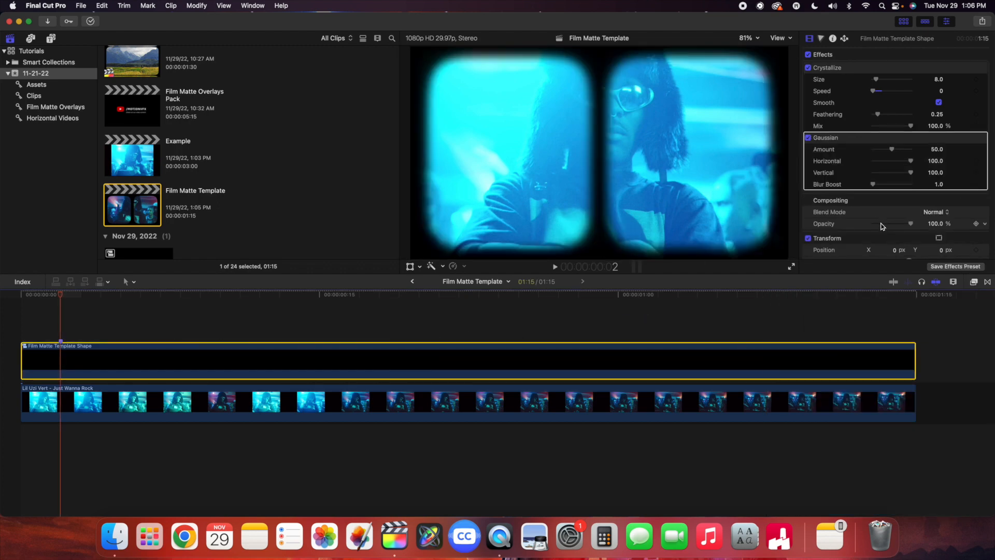
- Set the Gaussian blur's amount to 10
click(937, 149)
text(10)
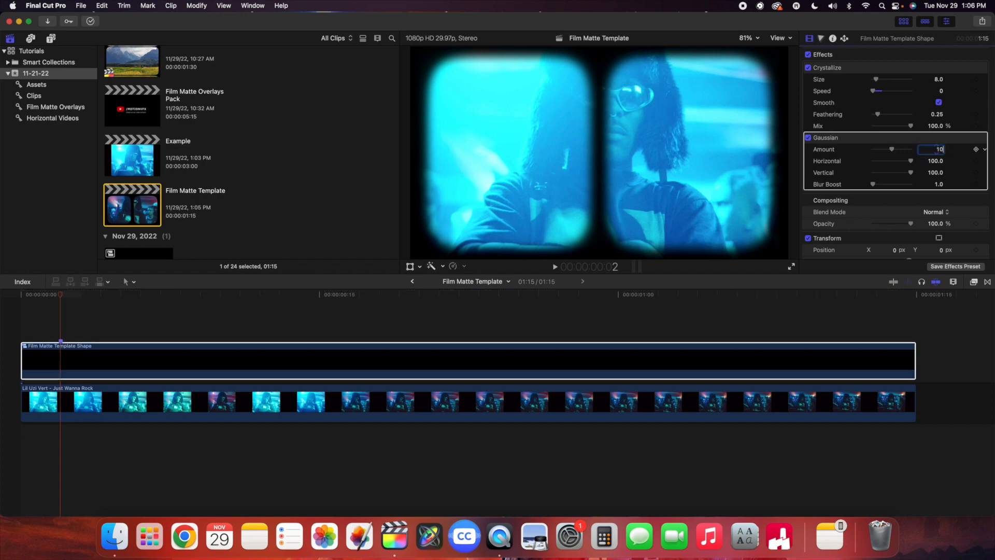
key(Return)
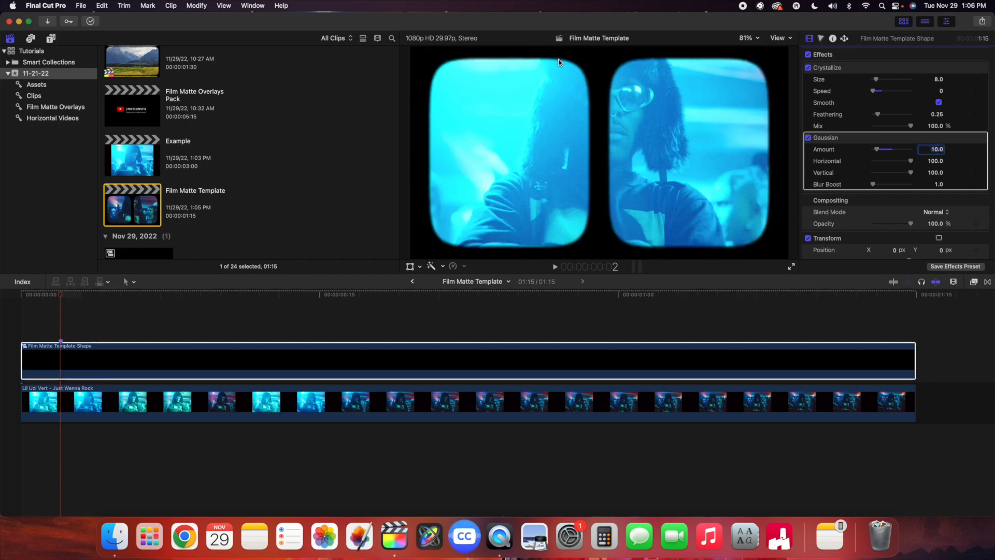
- Compare the matte edges with the Gaussian and Crystallize effects switched off and on, leaving both enabled
click(807, 138)
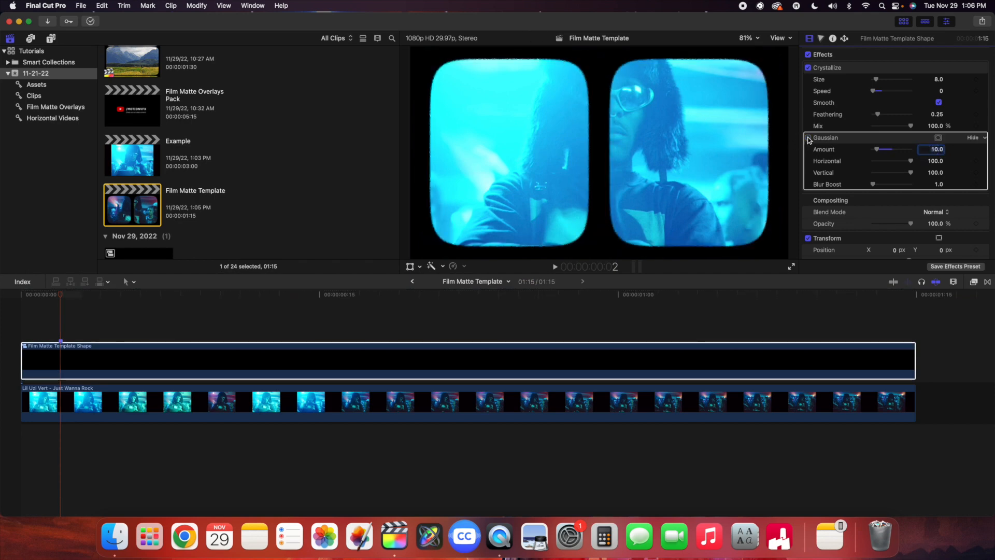
click(808, 137)
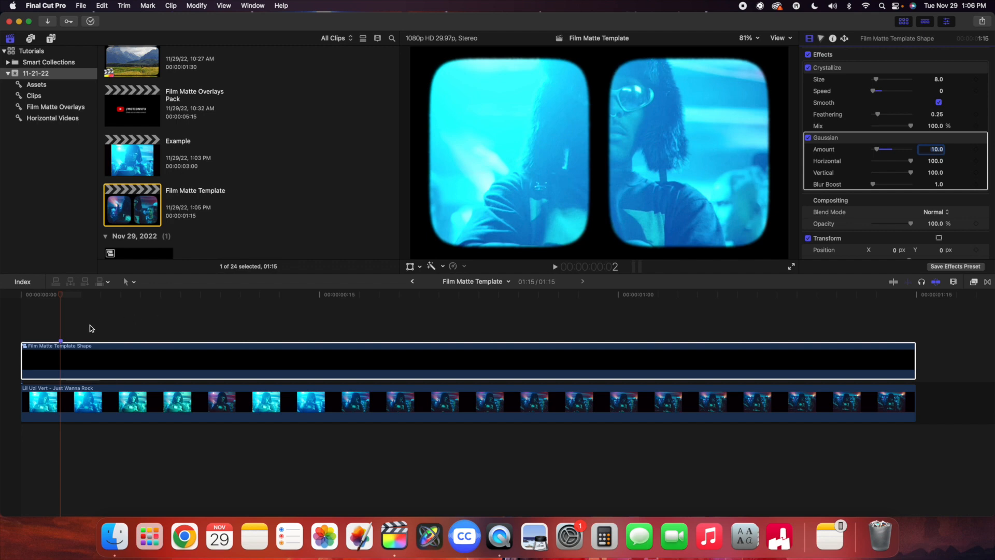
click(61, 329)
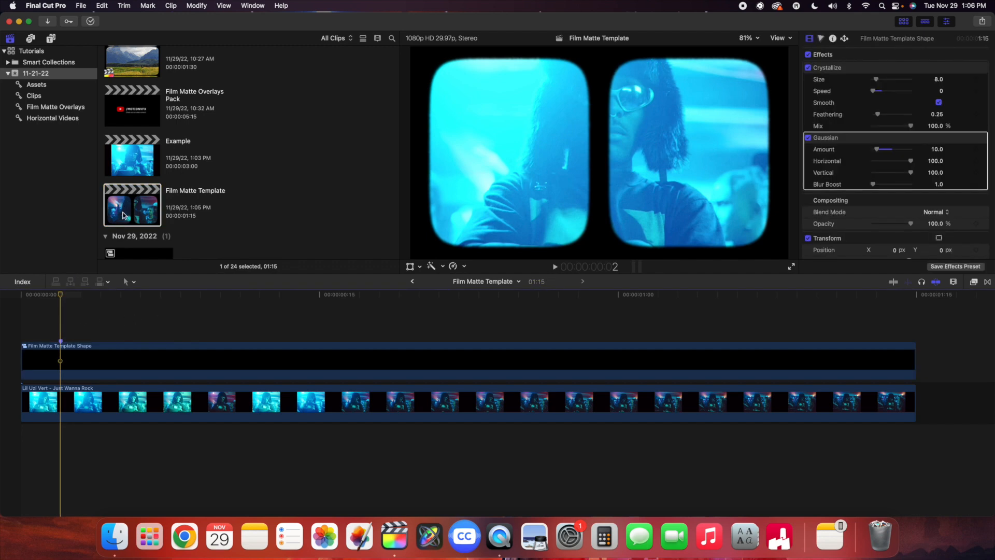
click(807, 137)
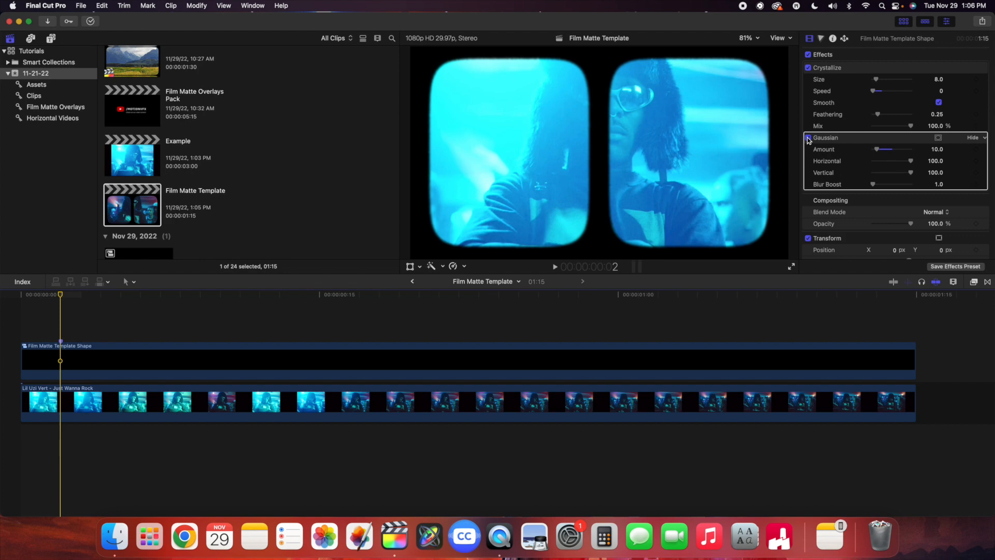
click(808, 67)
click(808, 68)
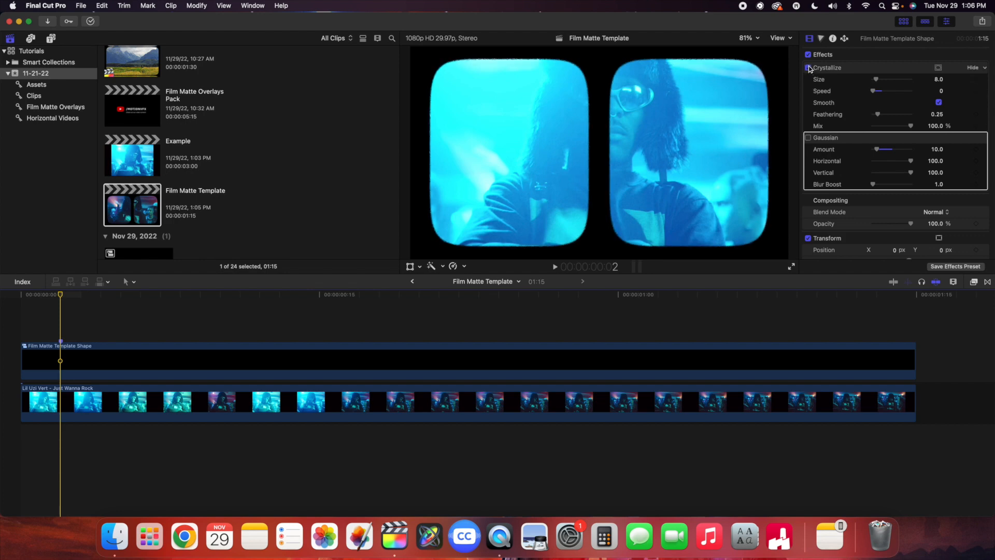
click(808, 137)
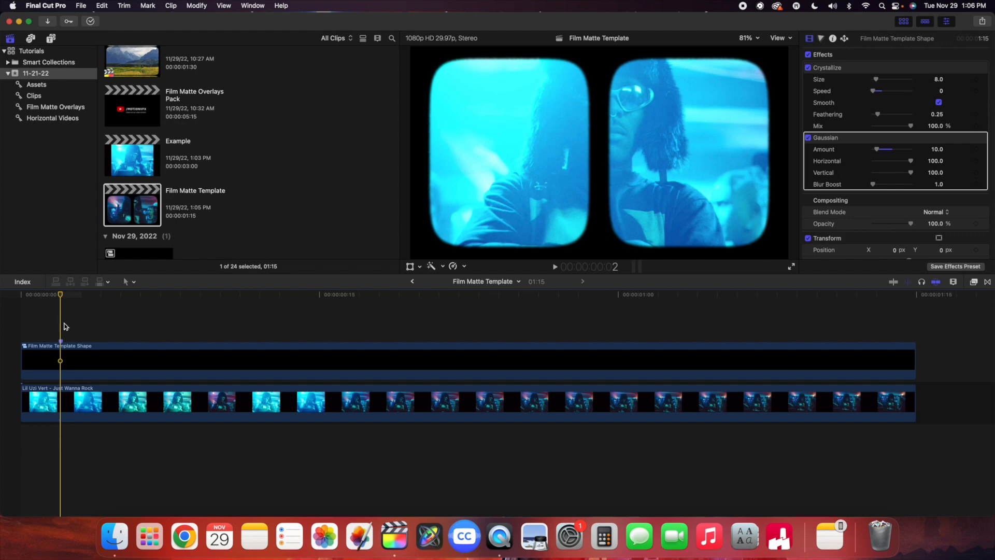
- Disable the Lil Uzi Vert - Just Wanna Rock clip beneath the matte
click(75, 405)
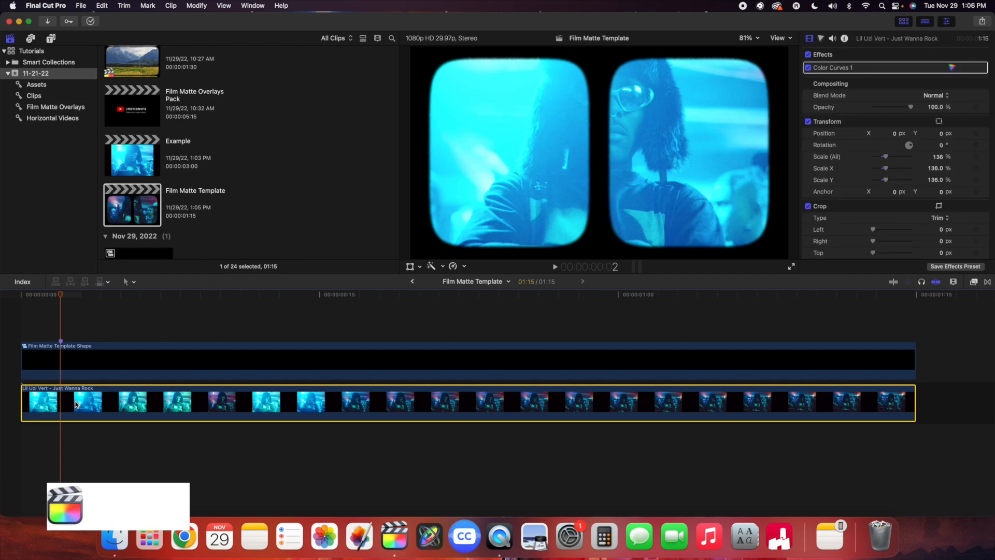
key(v)
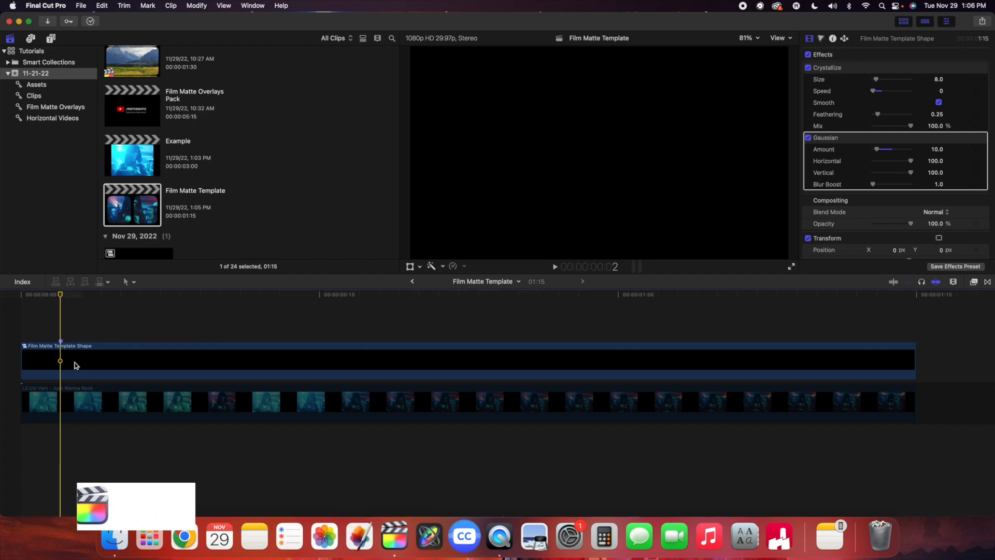
- View the available export destinations in the Destinations settings, then close them
click(981, 22)
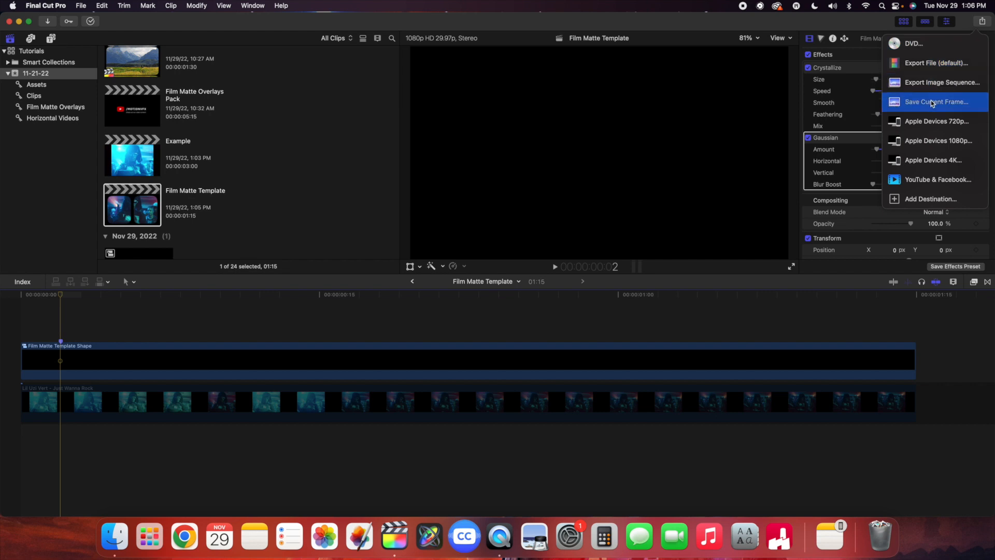
click(929, 199)
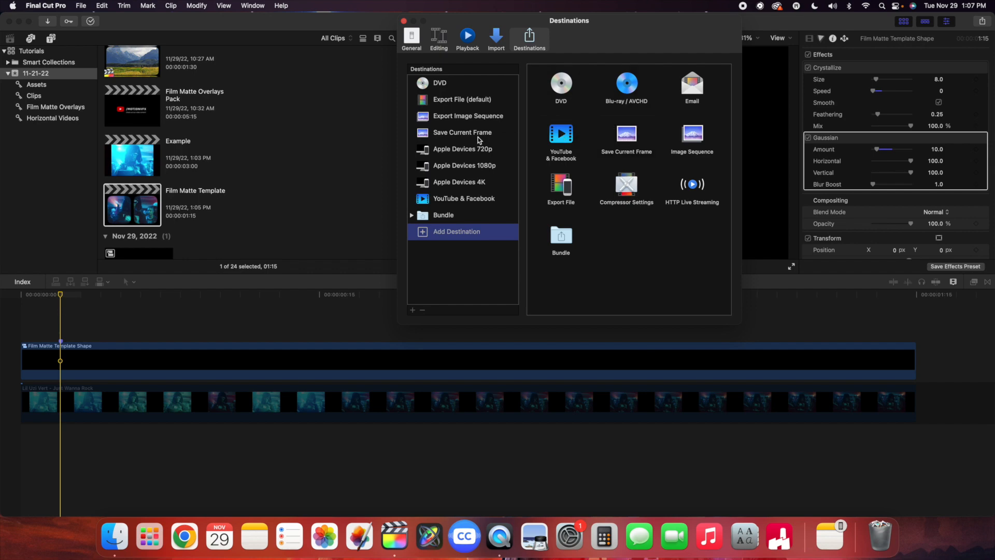
click(403, 21)
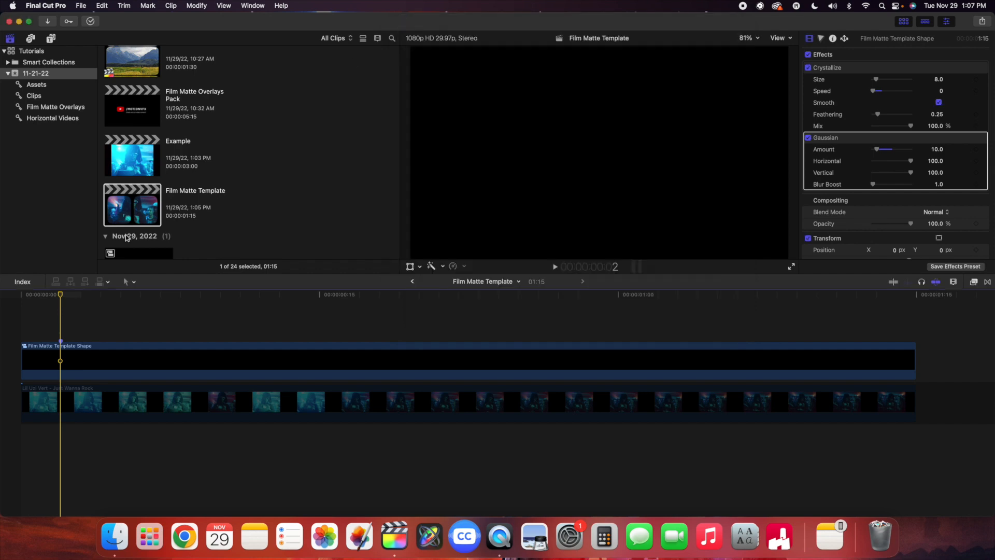
- Start exporting the current frame as an image and name it Film Matte Template 05
click(981, 22)
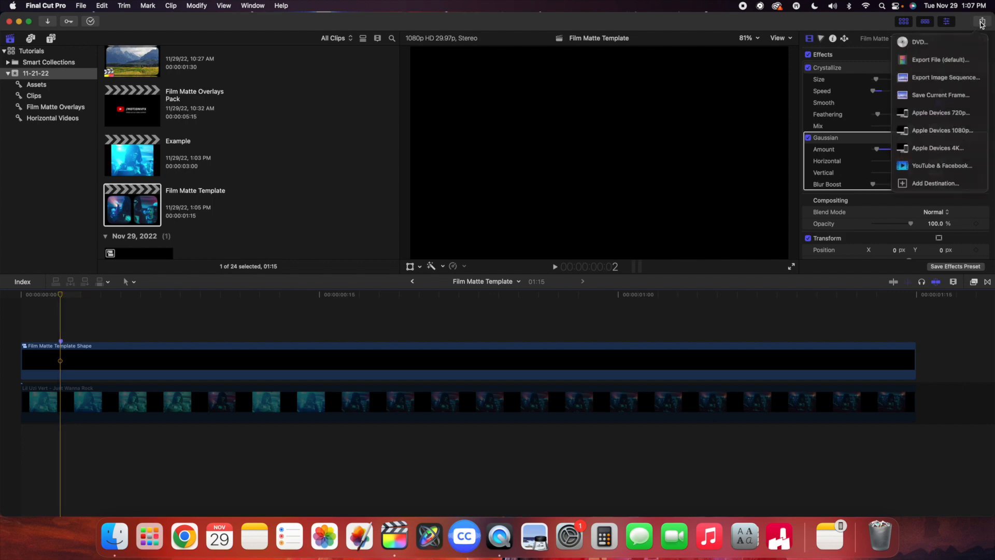
click(940, 102)
click(598, 129)
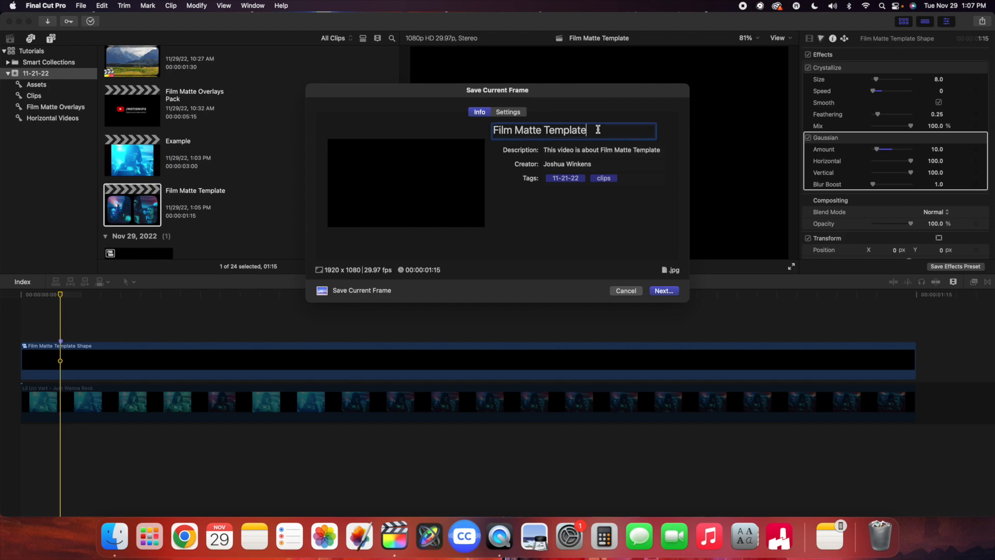
text(05)
- Set the frame's export format to PNG Image and save it to the Desktop
click(508, 112)
click(567, 151)
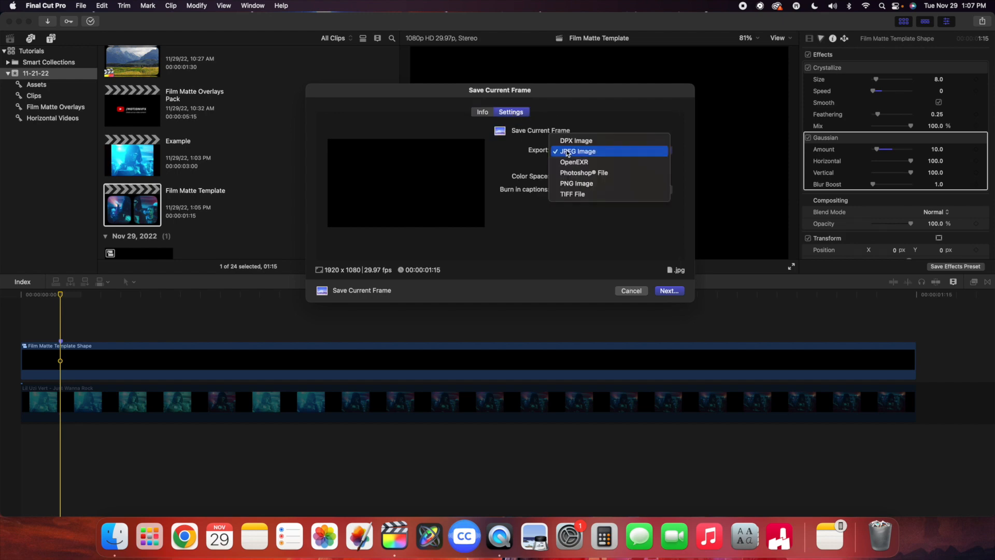
click(571, 186)
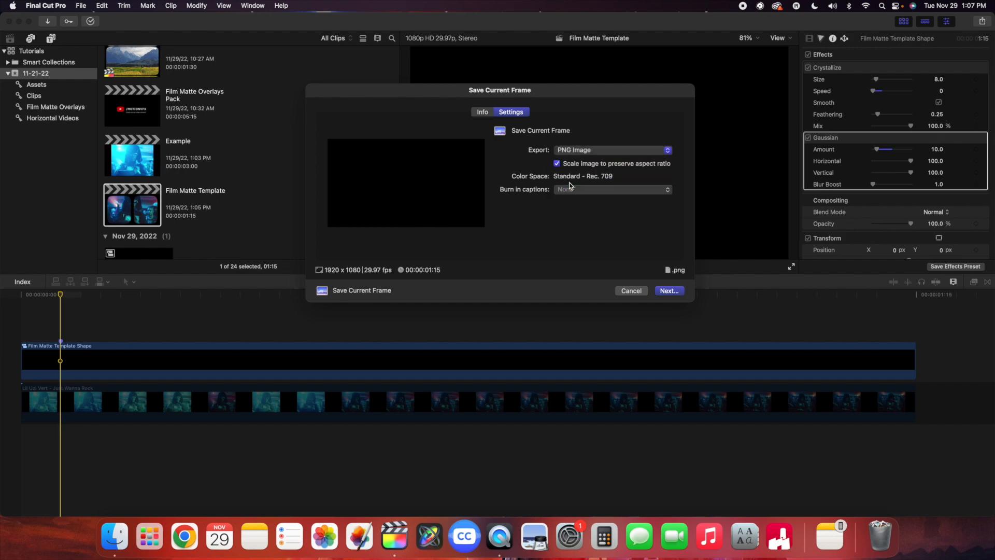
click(572, 152)
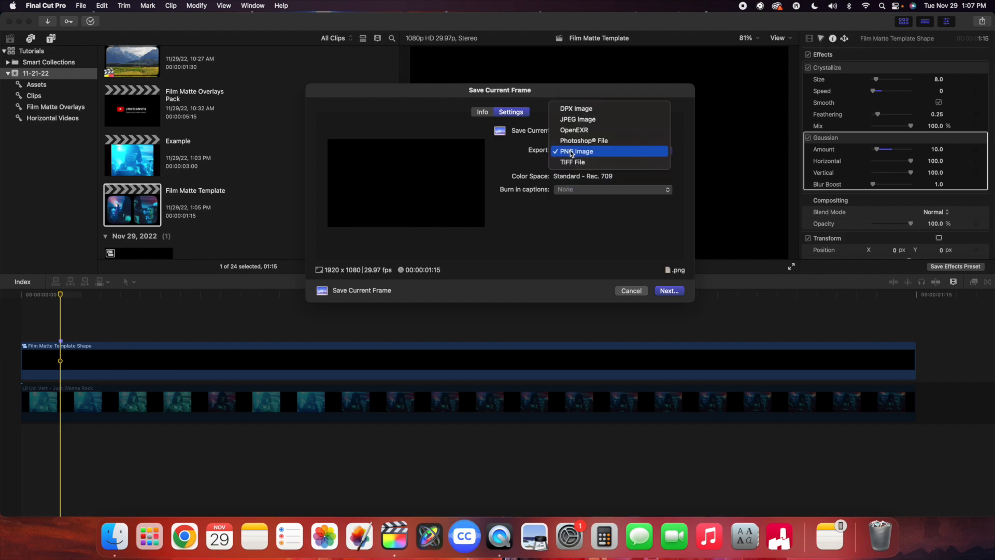
click(571, 151)
click(482, 113)
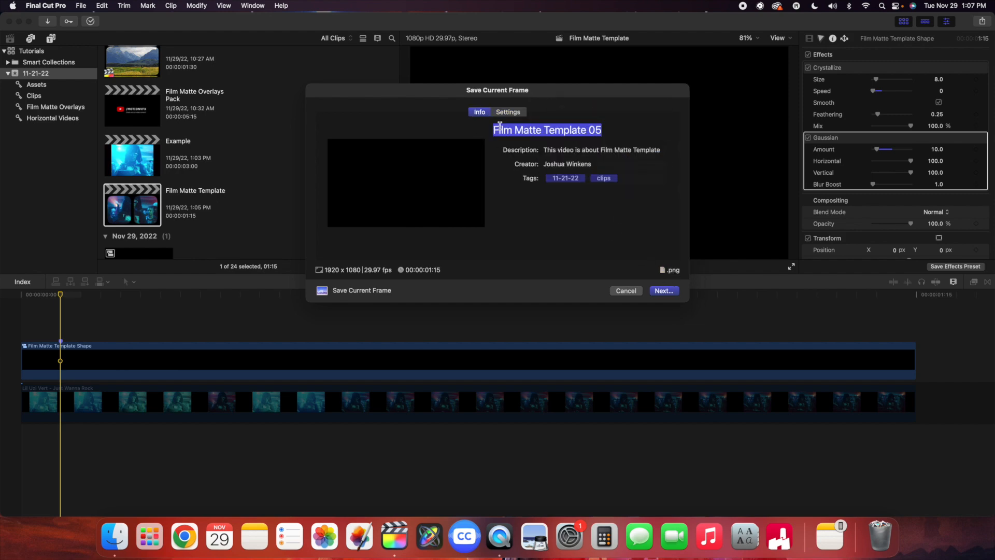
click(665, 291)
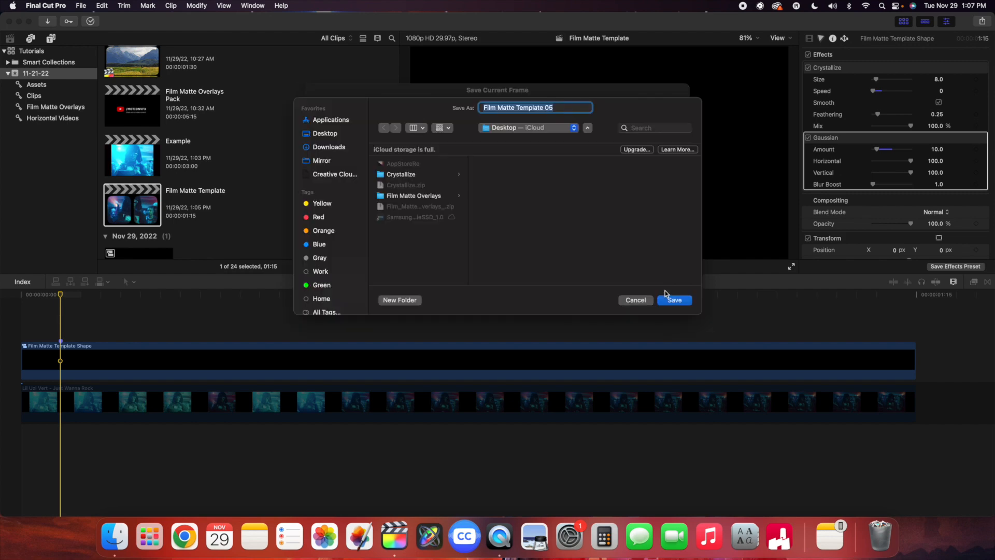
click(674, 300)
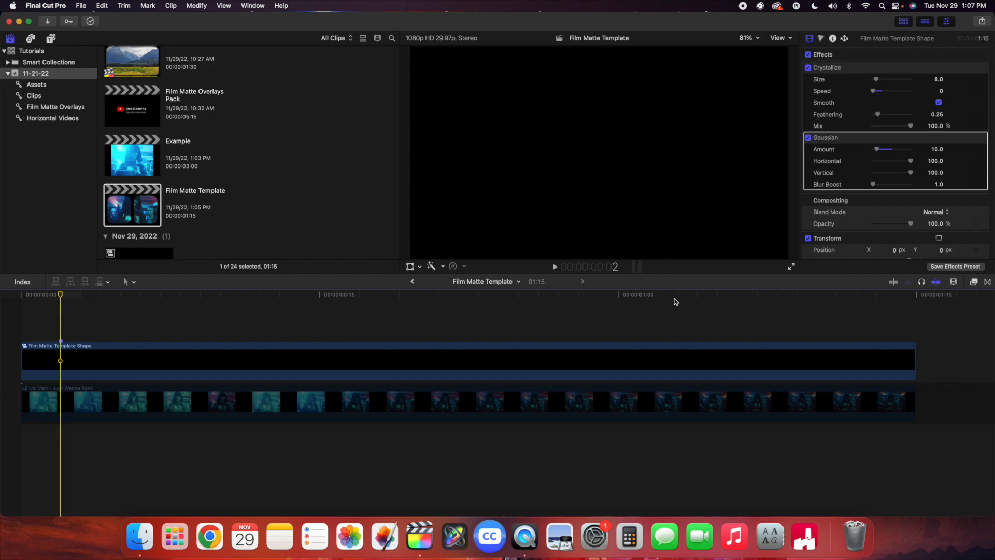
- Delete the Film Matte Template Shape clip from the timeline and re-enable the Lil Uzi Vert - Just Wanna Rock clip
click(75, 365)
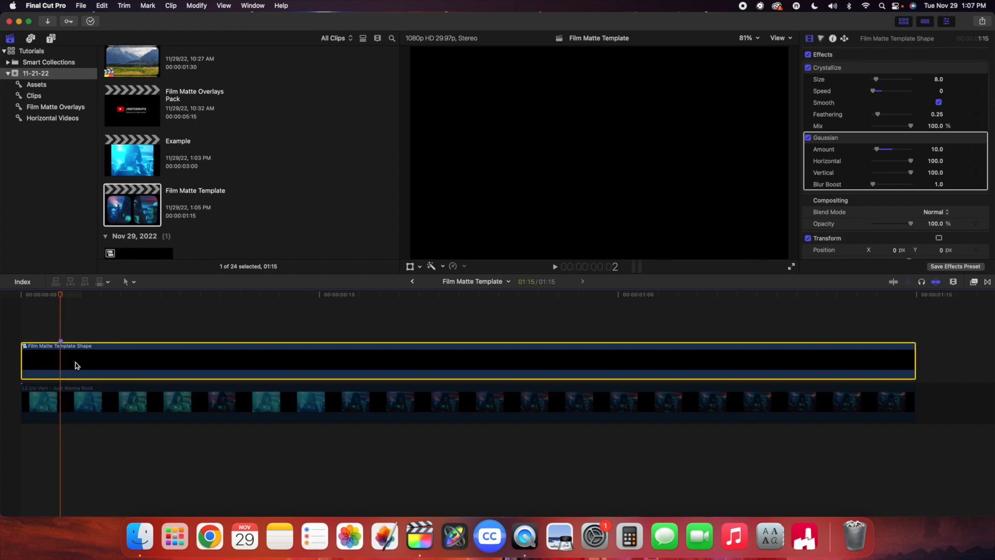
key(Delete)
click(75, 395)
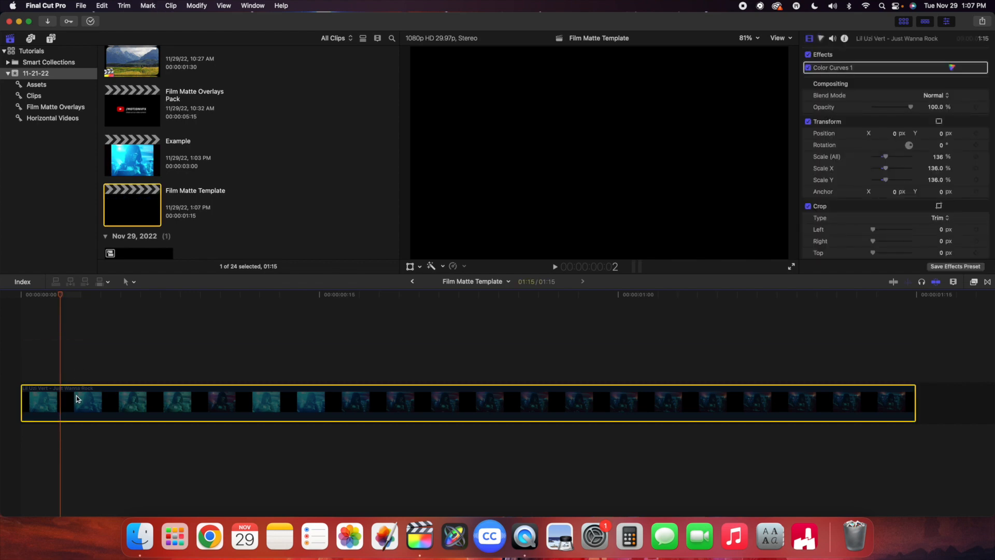
click(66, 378)
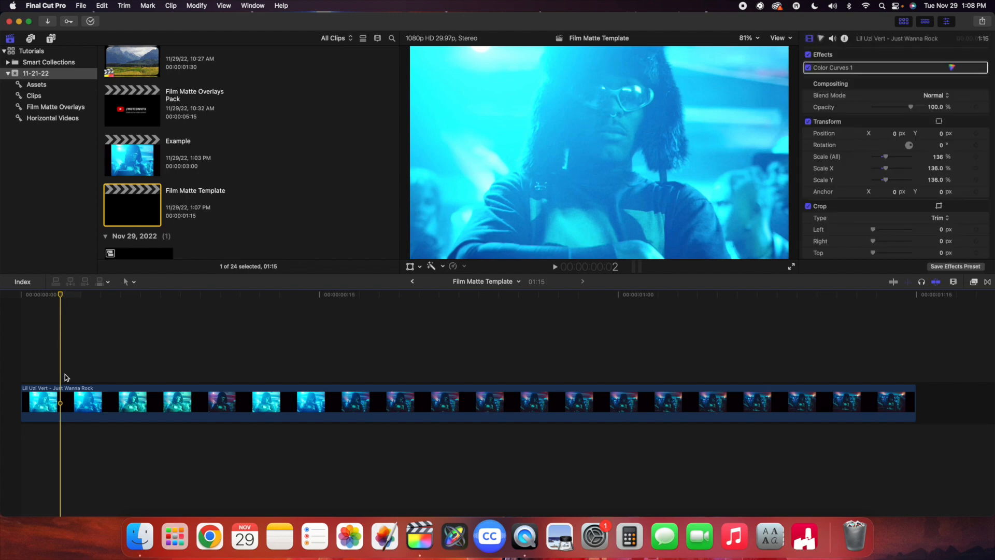
- Import Film Matte Template 05.png from the Desktop into the 11-21-22 event
key(super+i)
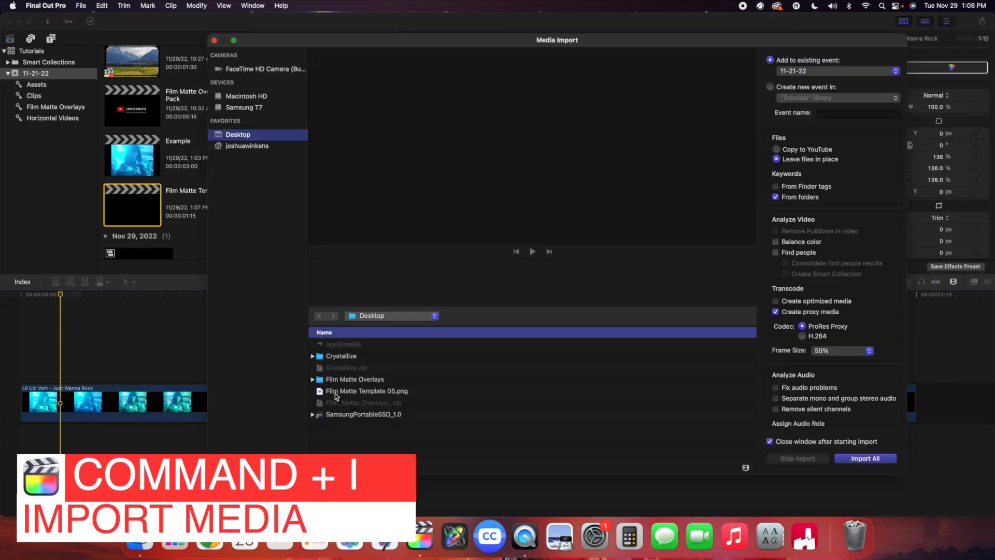
click(389, 392)
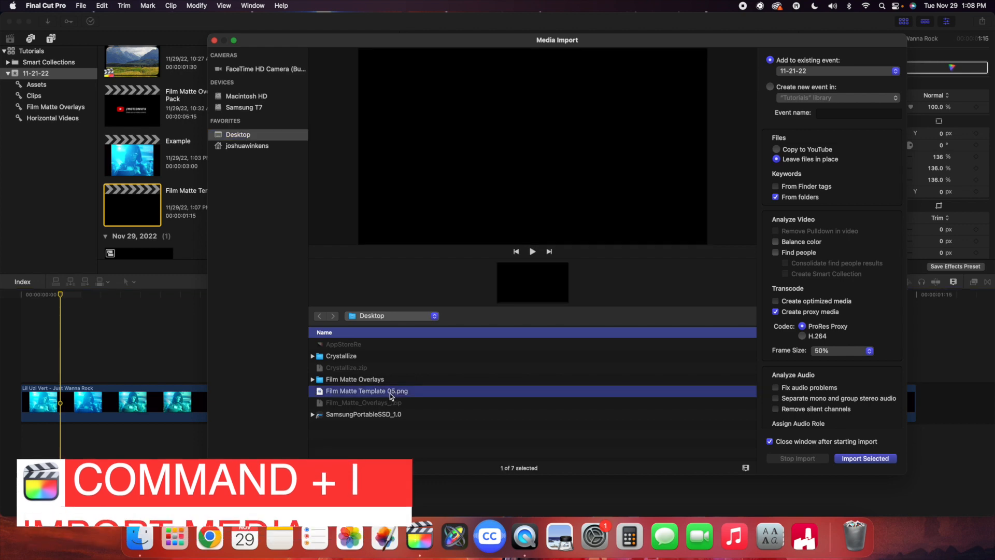
click(859, 460)
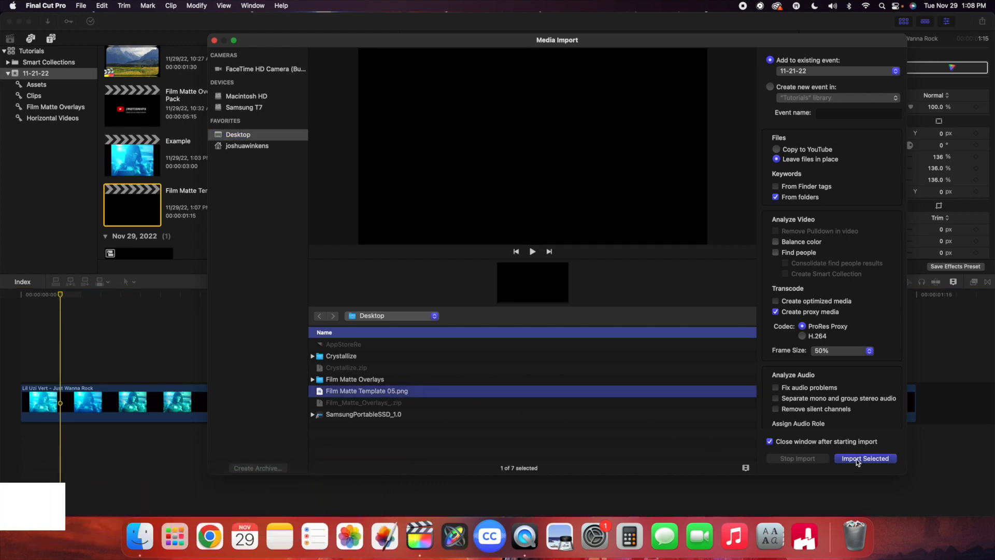
- Place the imported Film Matte Template 05 image above the video clip at the start of the timeline
scroll(318, 222, down, 2)
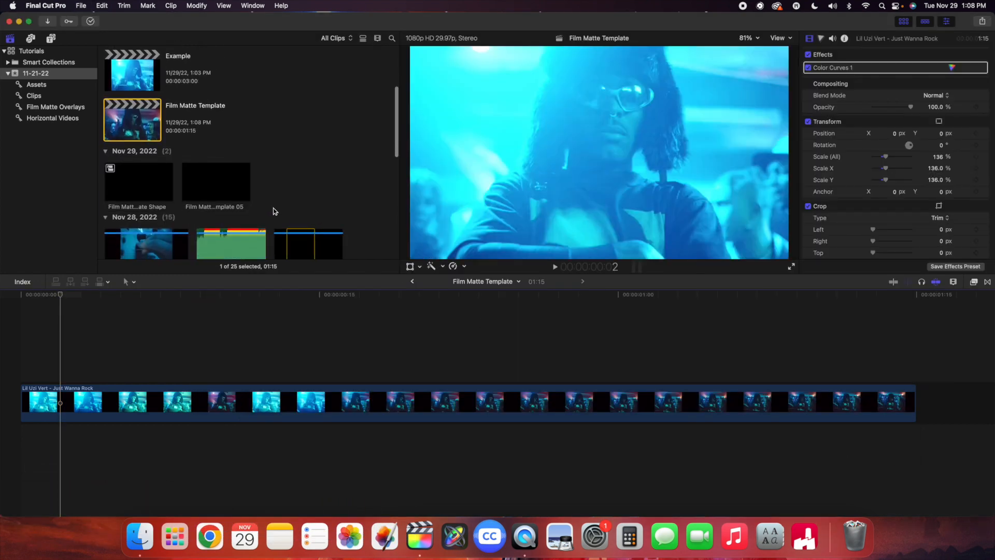
click(207, 183)
drag(207, 182, 24, 321)
- Trim the end of the Film Matte Template 05 clip to the end of the video clip beneath it
click(915, 340)
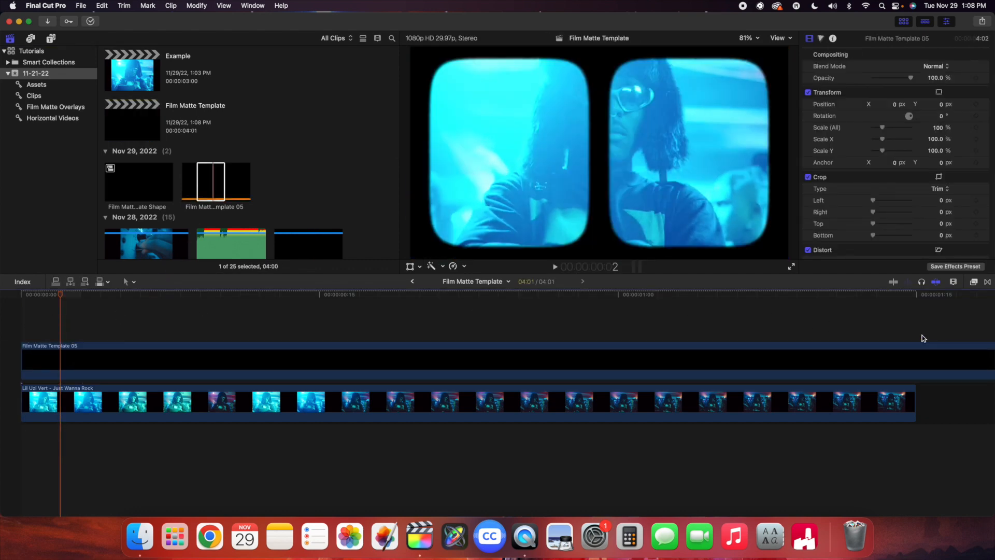
click(919, 359)
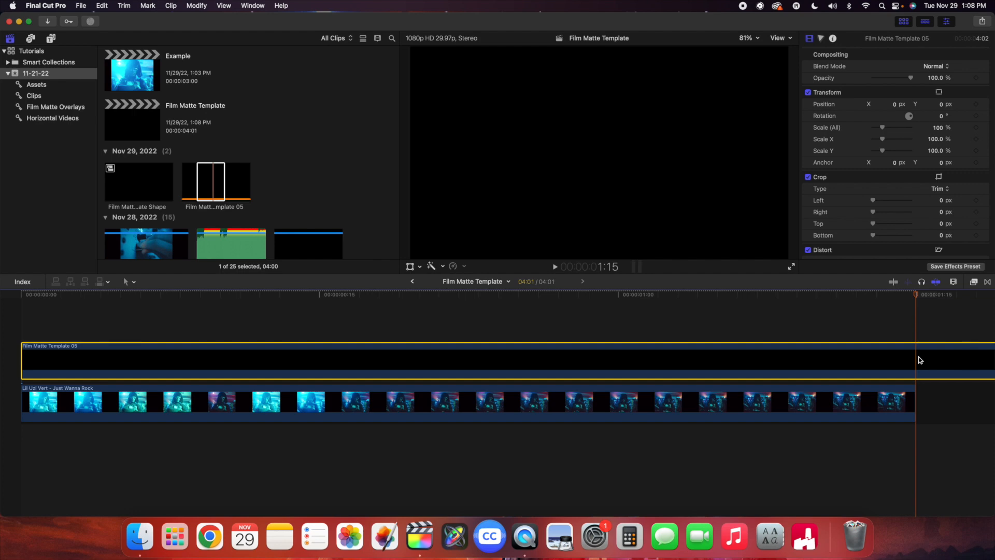
key(alt+])
- Play and skim through the timeline to examine how the PNG matte overlays the footage
click(270, 311)
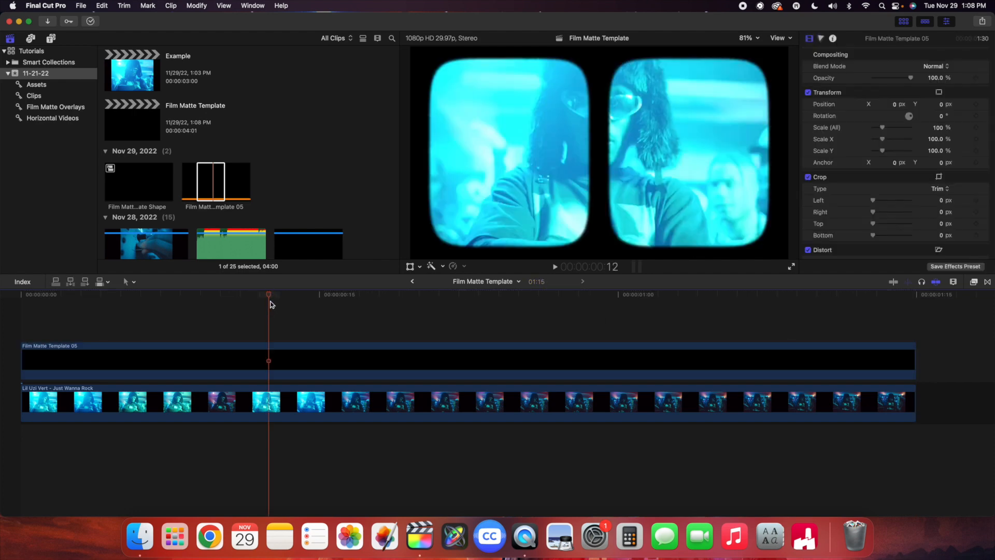
click(177, 310)
click(379, 332)
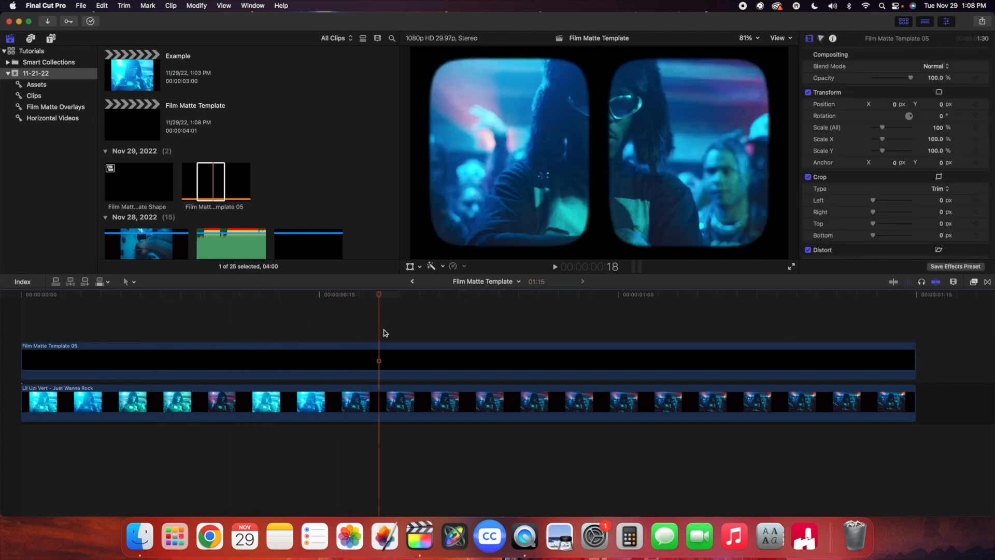
click(426, 331)
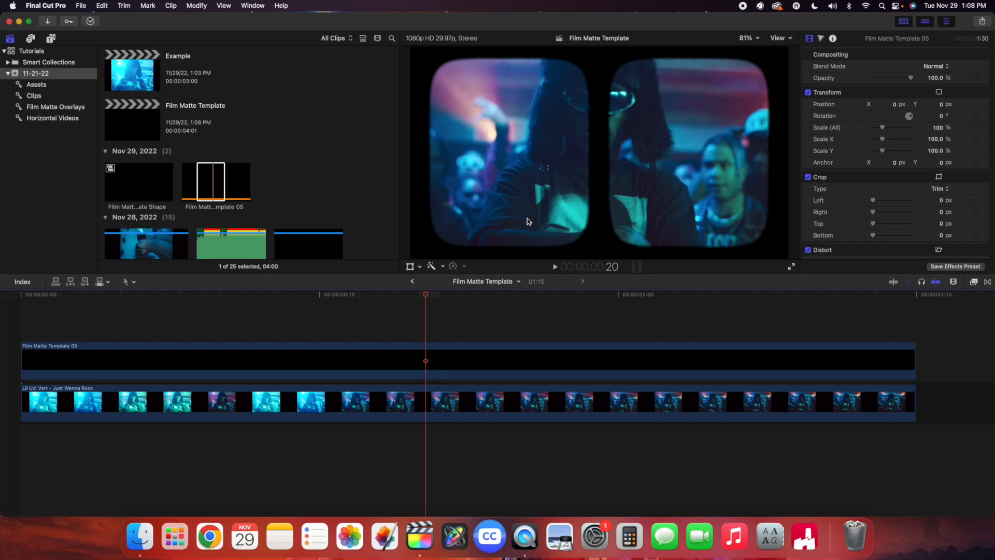
drag(426, 306, 14, 318)
key(space)
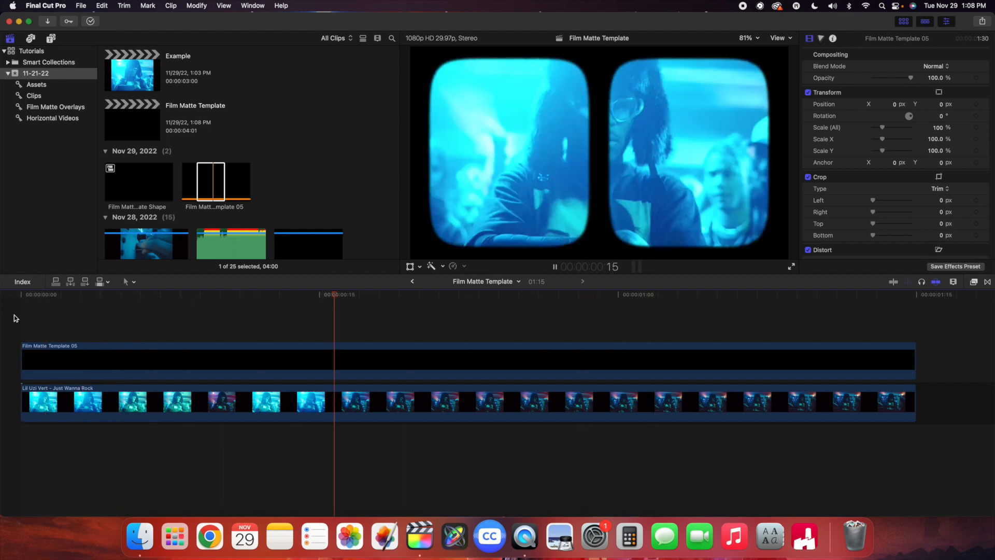
key(space)
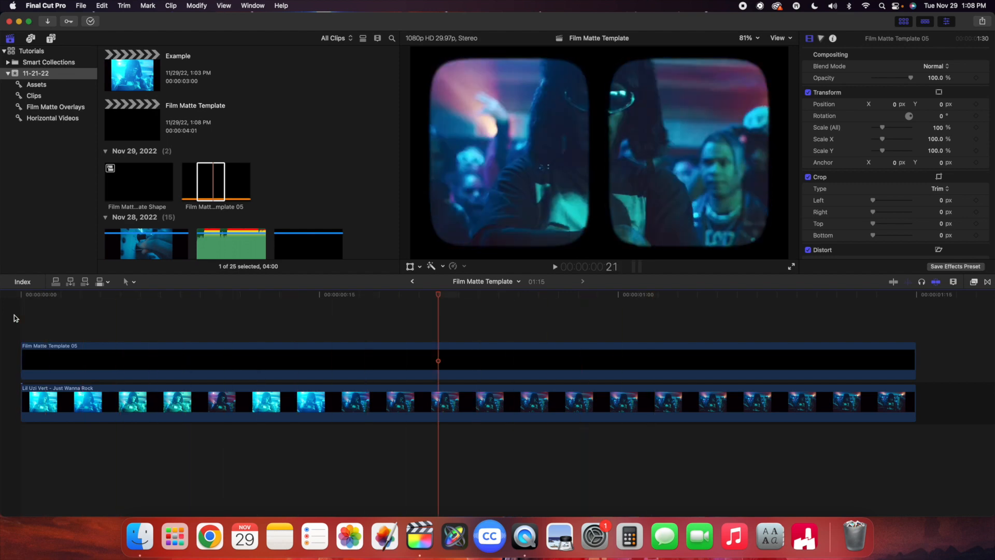
drag(435, 293, 627, 329)
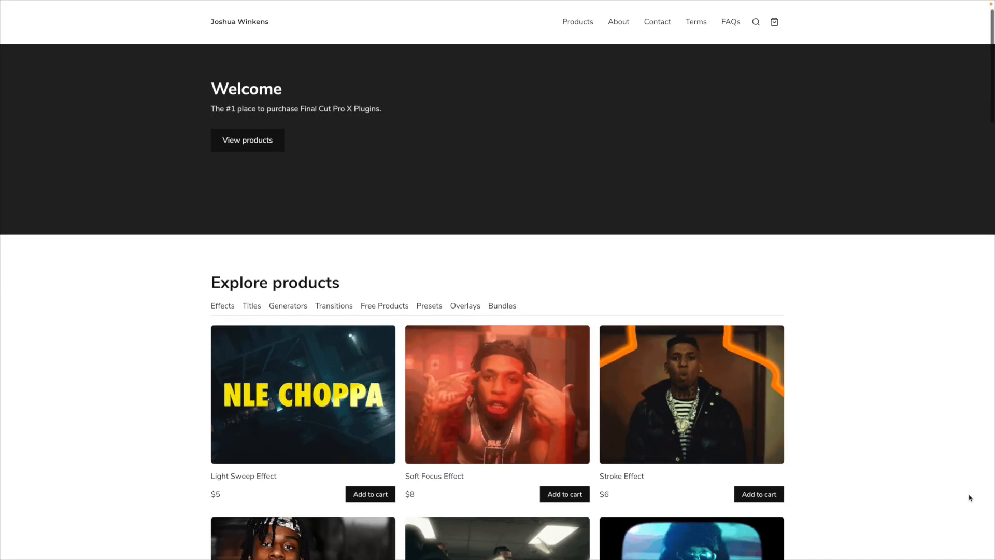
- Switch to the Final Cut Pro plugin store website and browse its Explore products listing
scroll(969, 498, down, 1)
scroll(970, 498, down, 3)
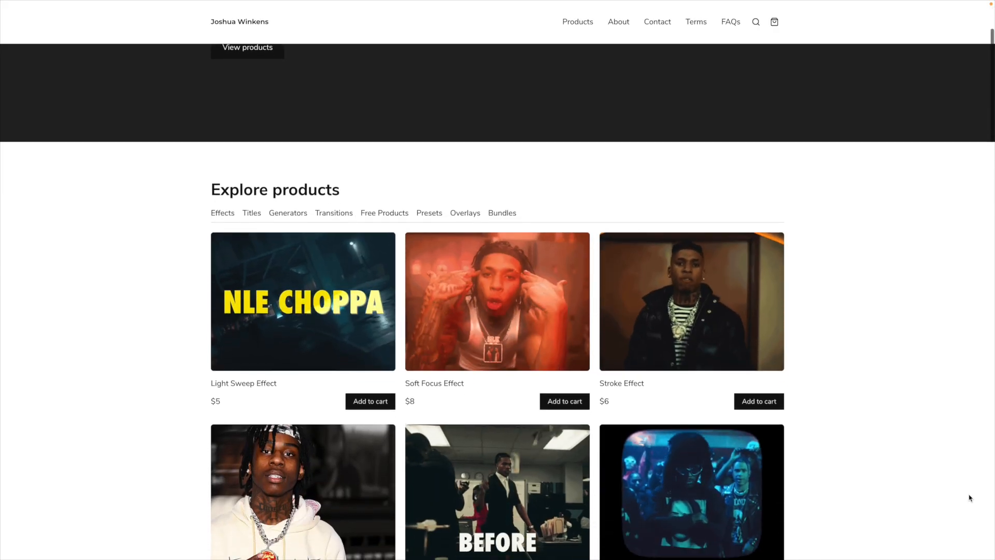
scroll(970, 498, down, 4)
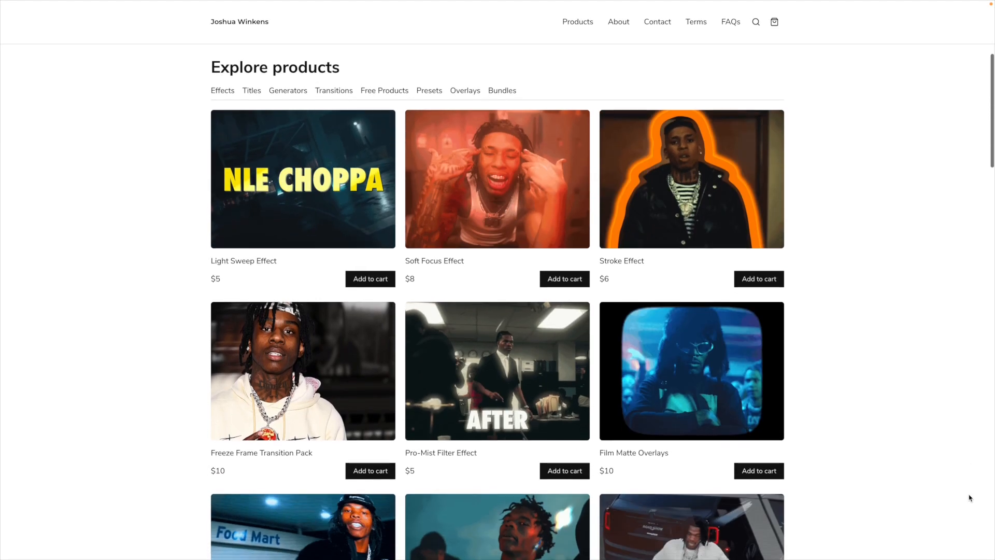
scroll(968, 497, down, 2)
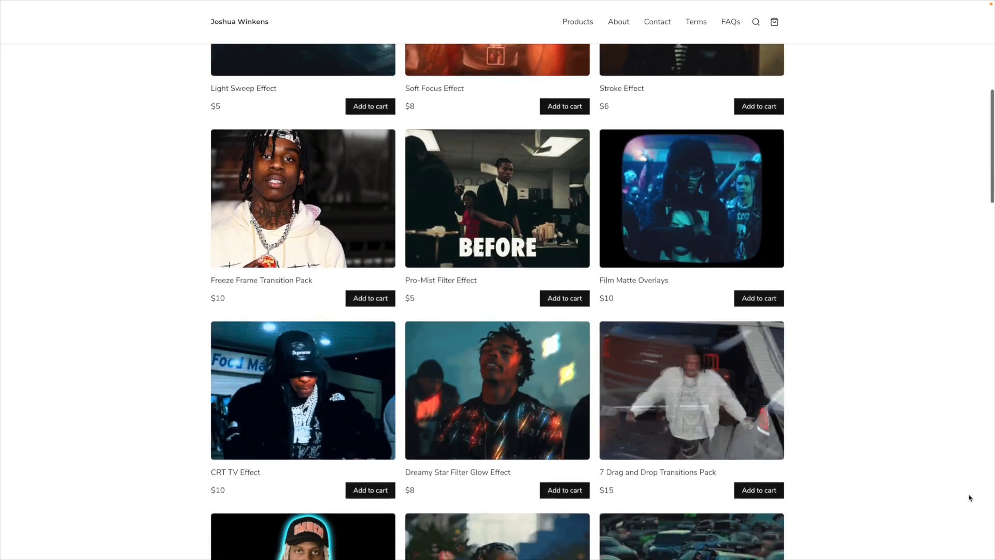